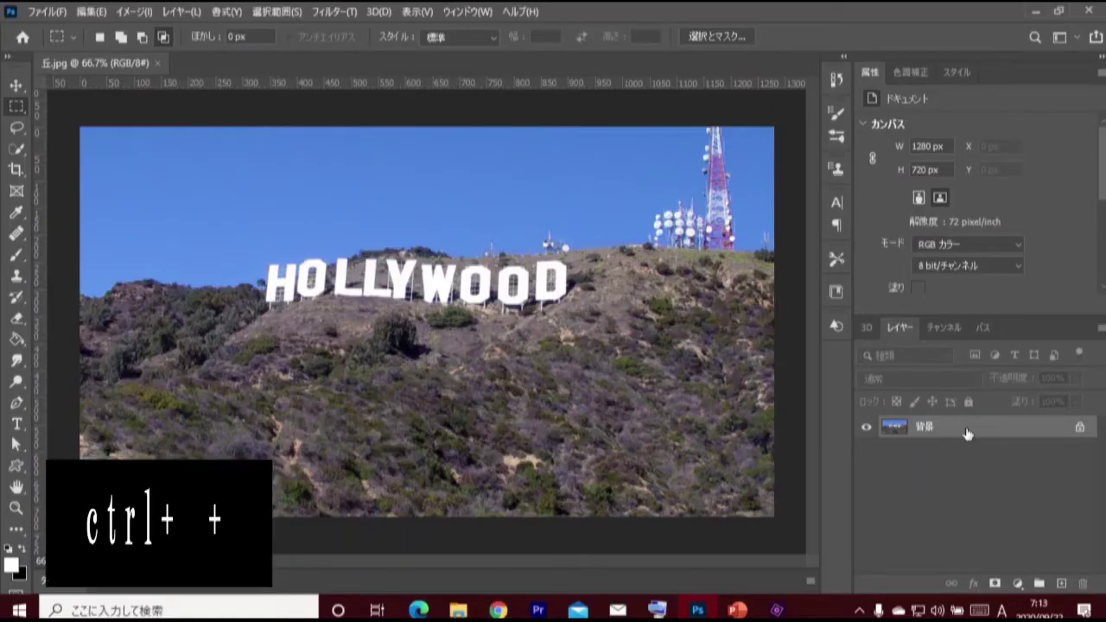
# Zoom to 300% on the sign's middle letters, showing the sky, and enter Quick Mask mode.
pyautogui.hotkey('ctrl', '+')
pyautogui.hotkey('ctrl', '+')
pyautogui.hotkey('ctrl', '+')
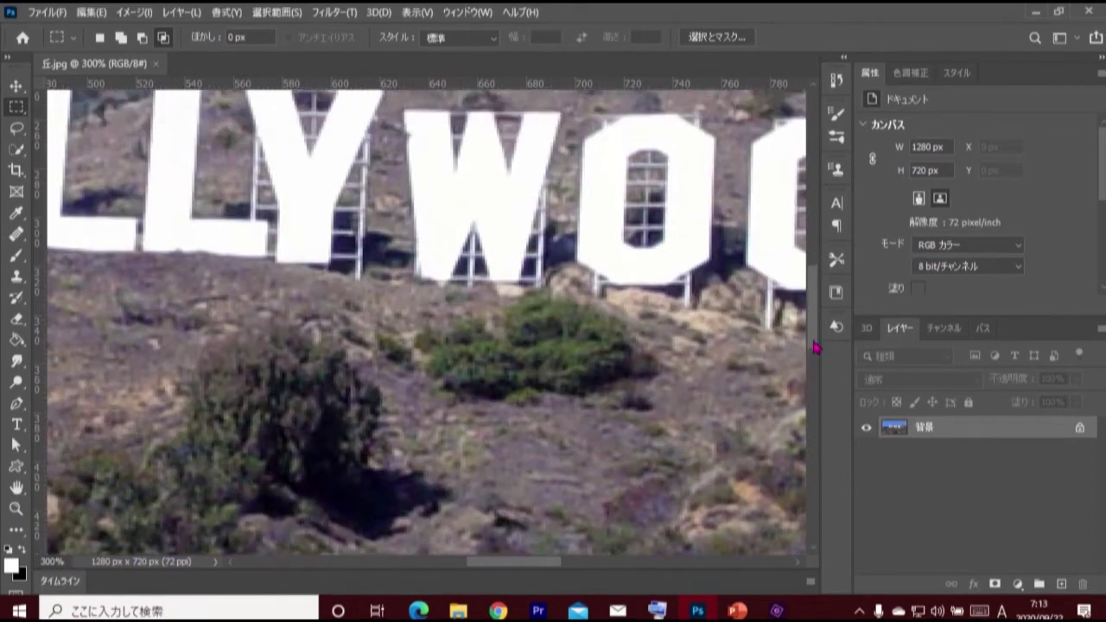
pyautogui.moveTo(811, 353); pyautogui.dragTo(816, 323)
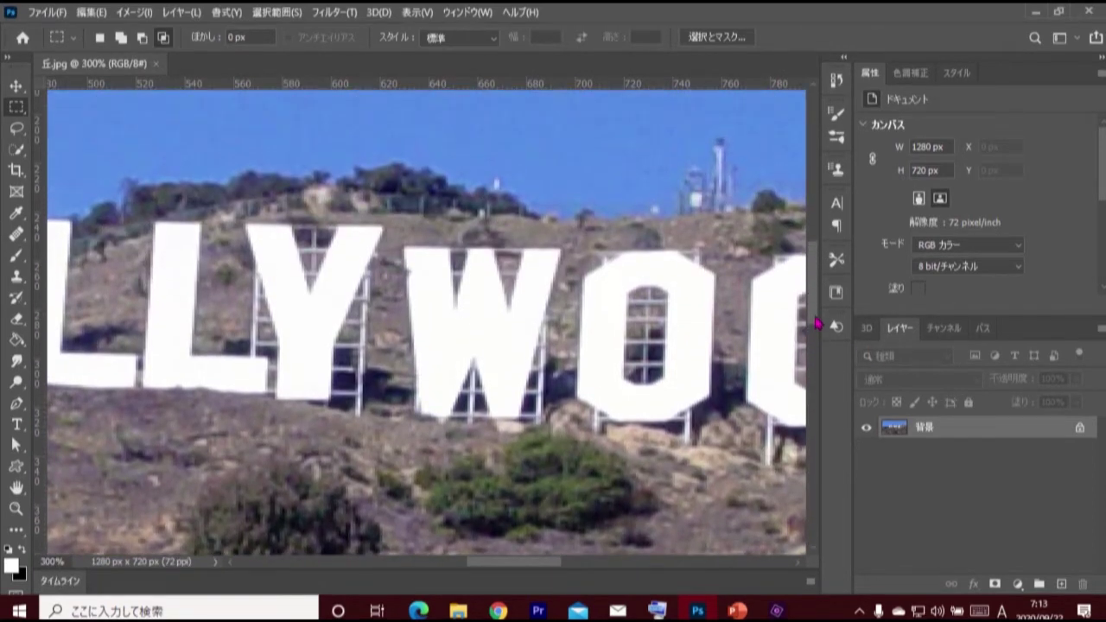
pyautogui.press('q')
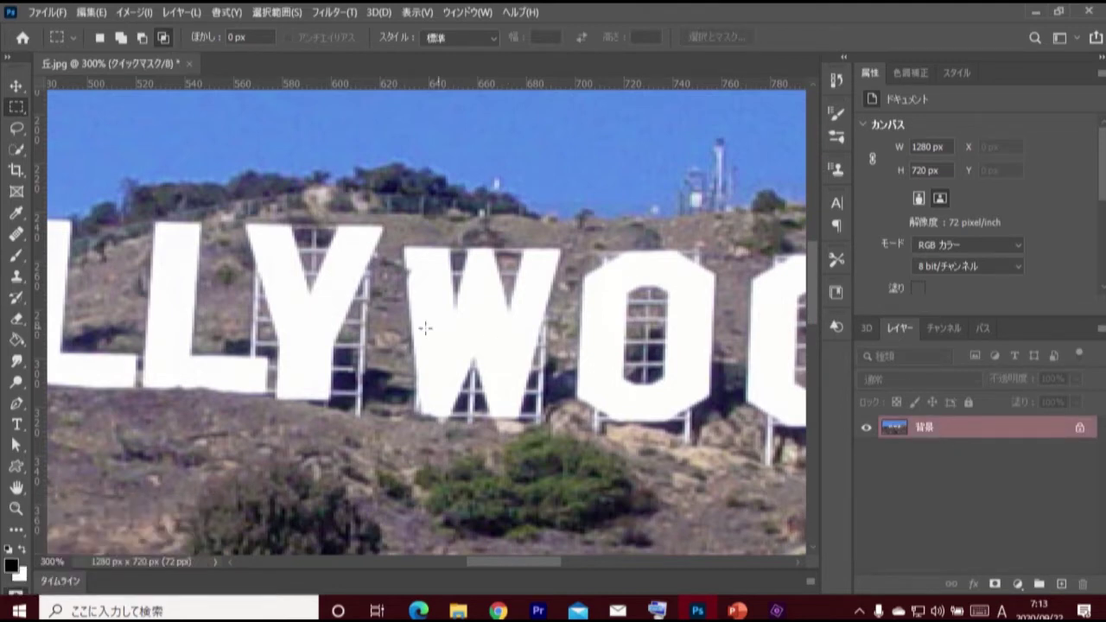
# Choose the regular Brush tool and set its size to 2 px.
pyautogui.moveTo(16, 256); pyautogui.dragTo(65, 261)
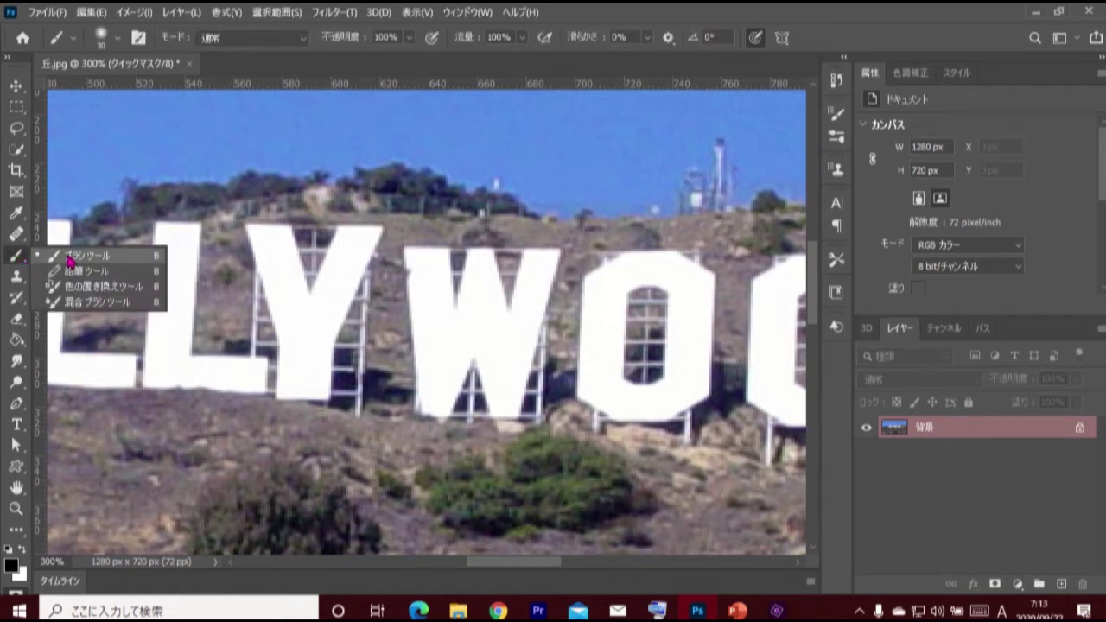
pyautogui.click(69, 260)
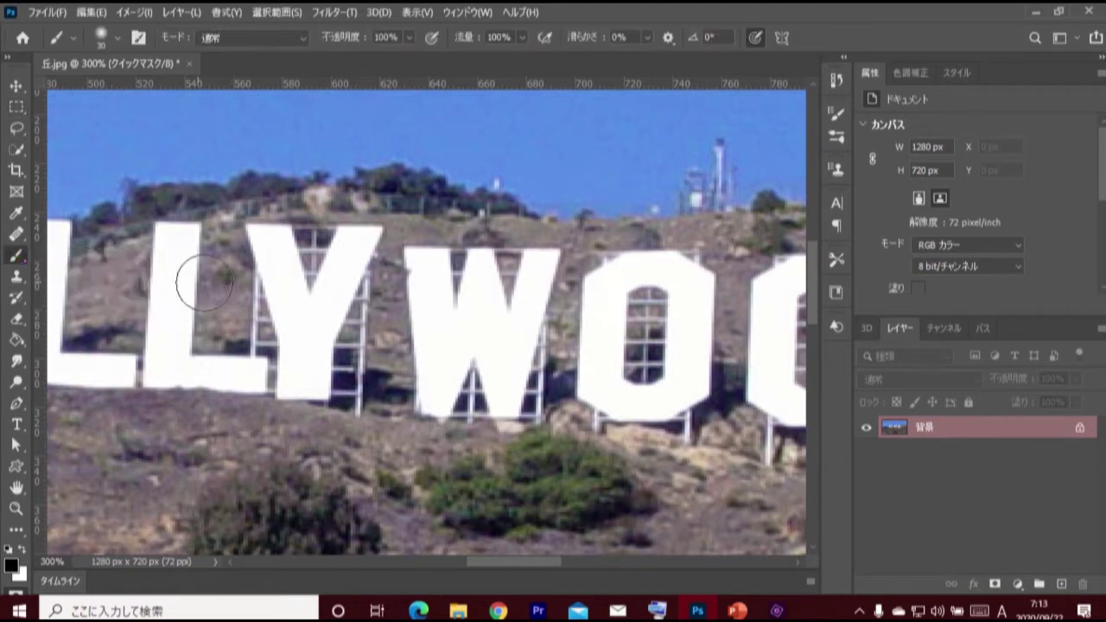
pyautogui.click(120, 39)
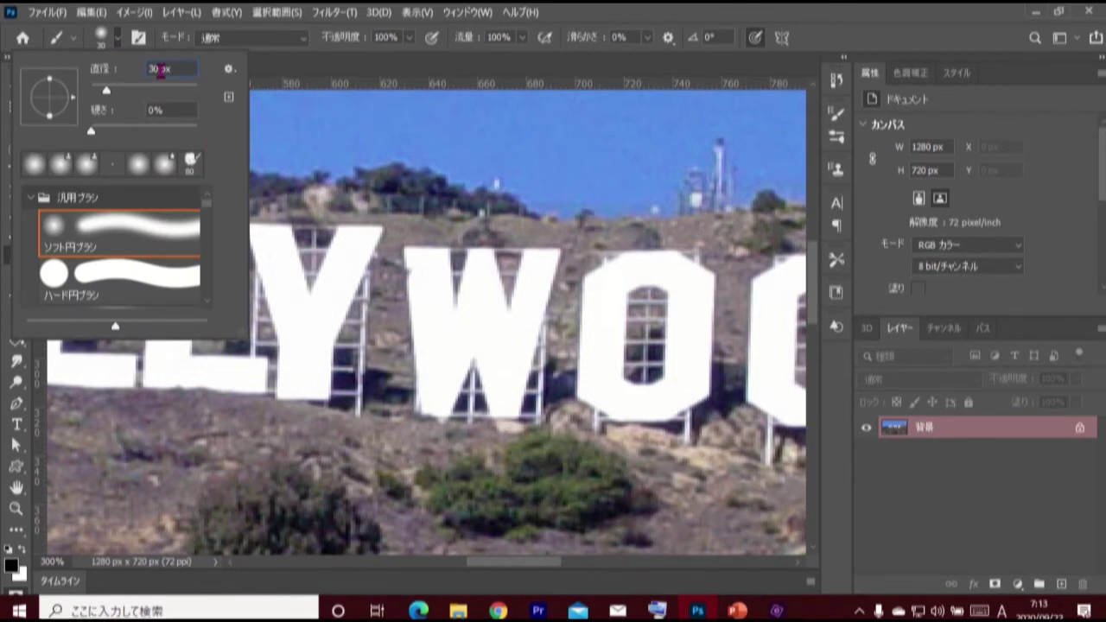
pyautogui.press('BackSpace')
pyautogui.press('BackSpace')
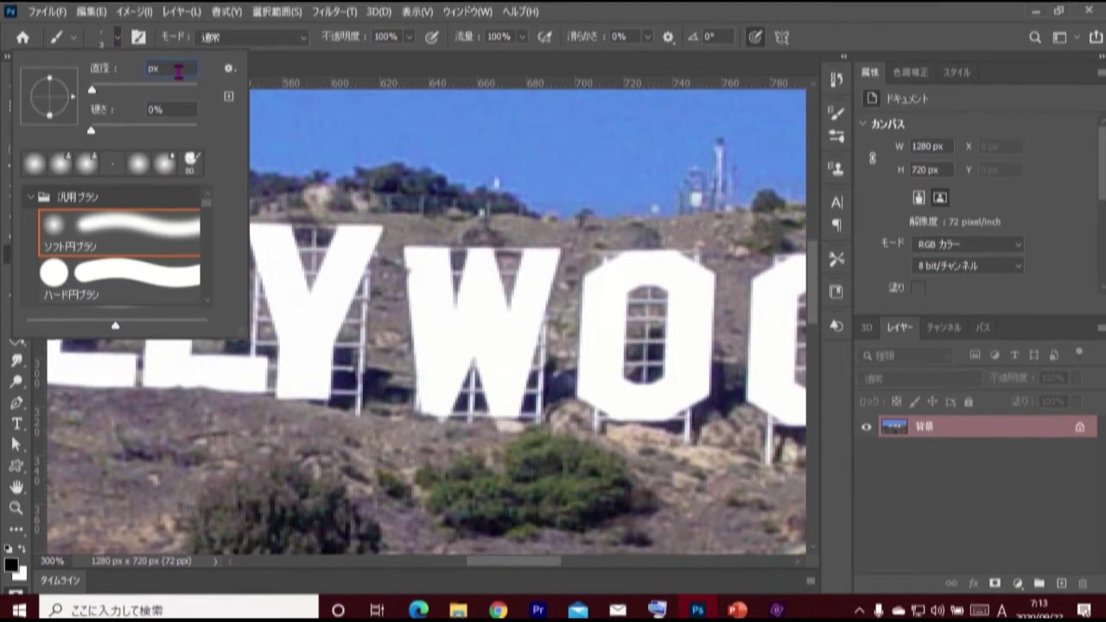
pyautogui.write('2')
pyautogui.press('Return')
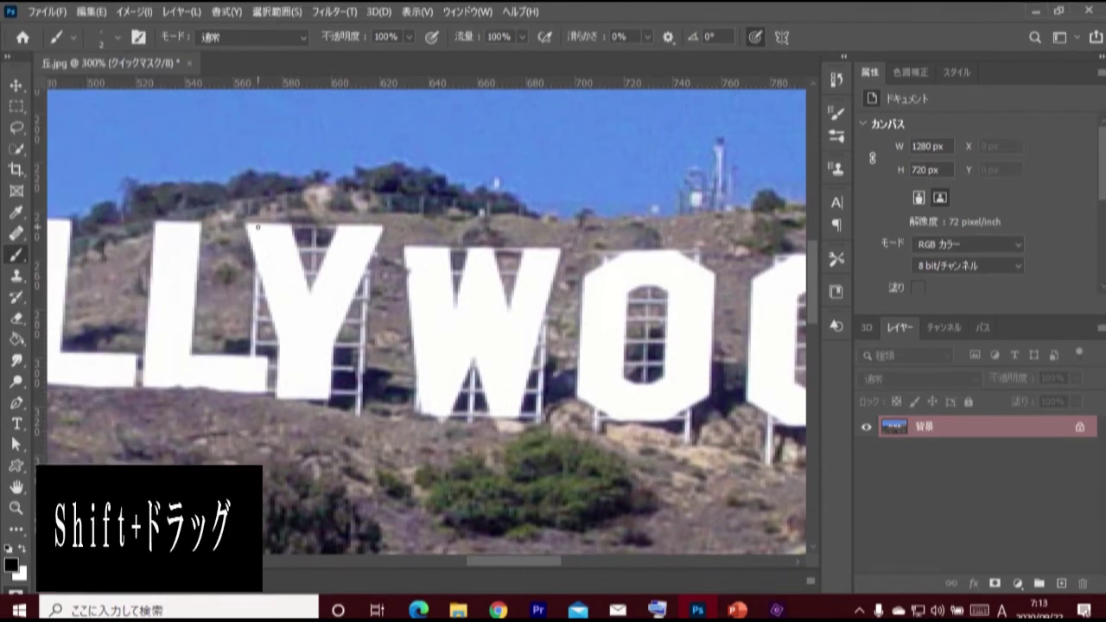
# Paint thin mask lines along the Y's left side and top, then convert them to a selection.
pyautogui.moveTo(258, 226); pyautogui.dragTo(257, 415)
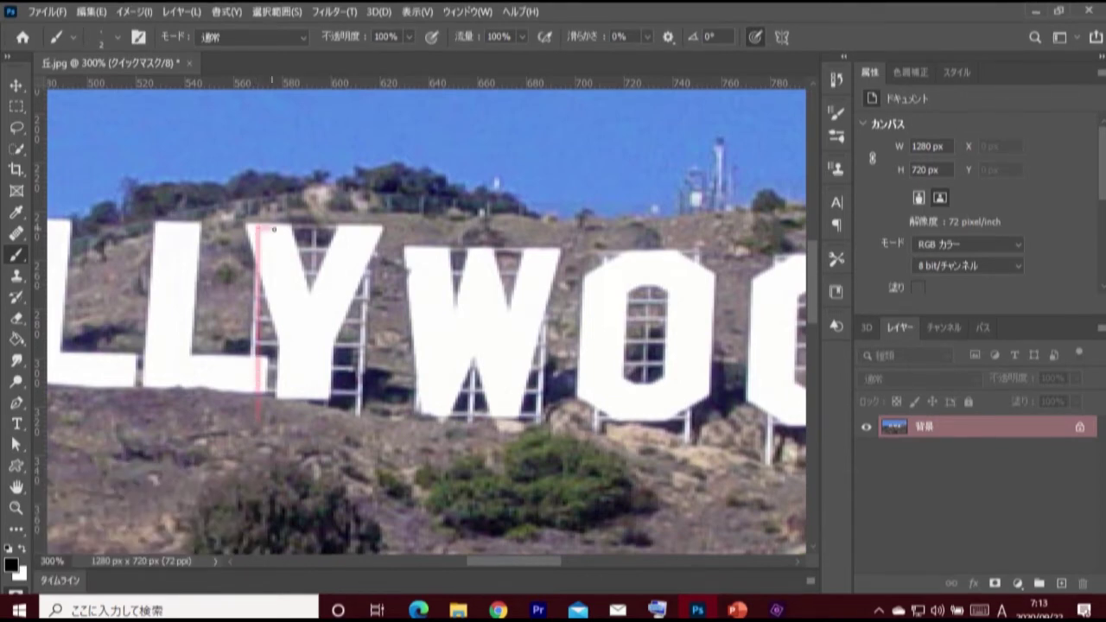
pyautogui.moveTo(274, 229)
pyautogui.mouseDown()
pyautogui.moveTo(368, 232)
pyautogui.moveTo(368, 419)
pyautogui.mouseUp()
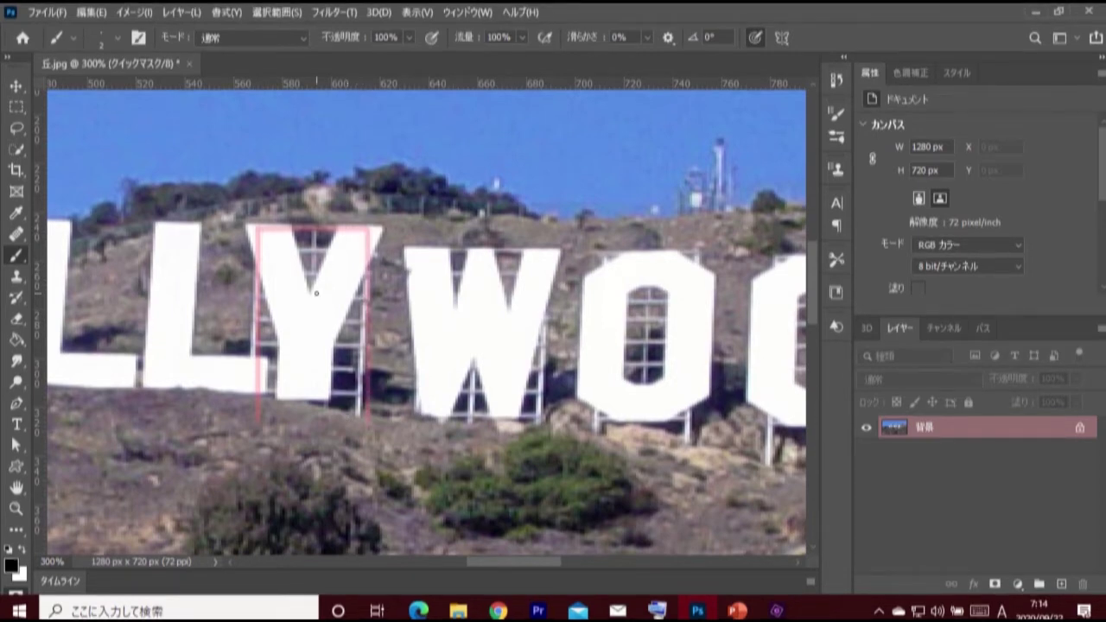
pyautogui.press('q')
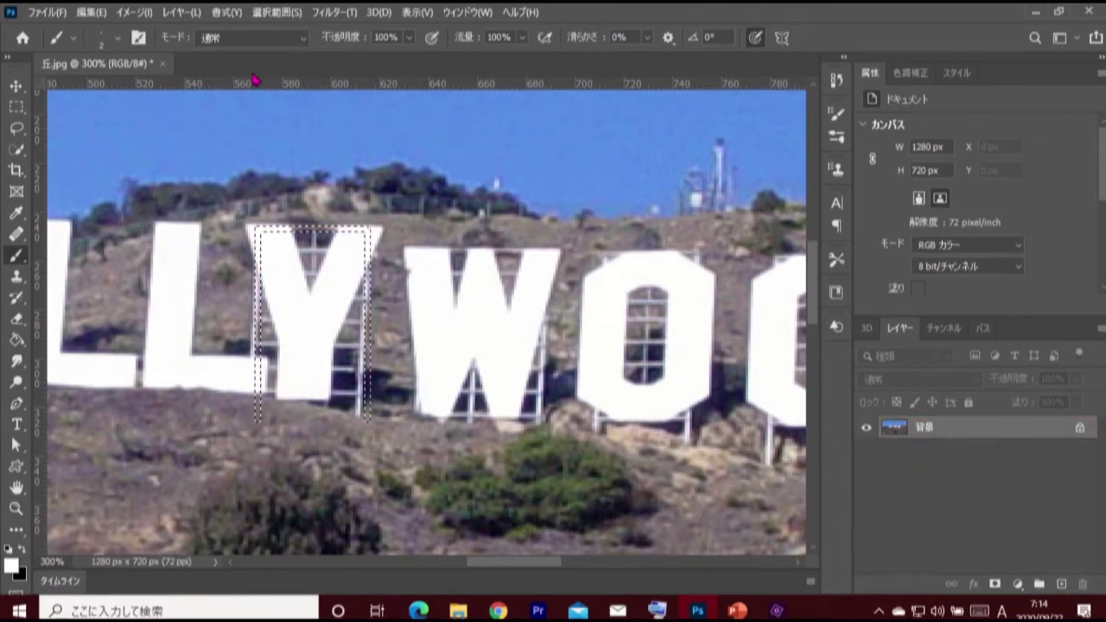
# Save the Y's frame selection as an alpha channel named 'フレーム'.
pyautogui.click(274, 12)
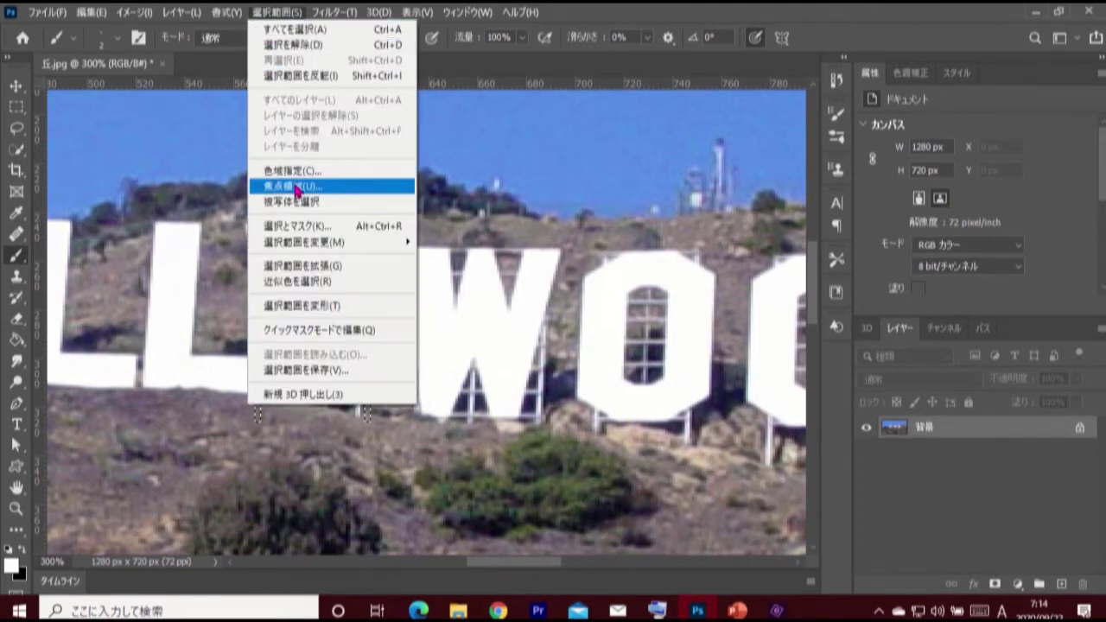
pyautogui.click(380, 370)
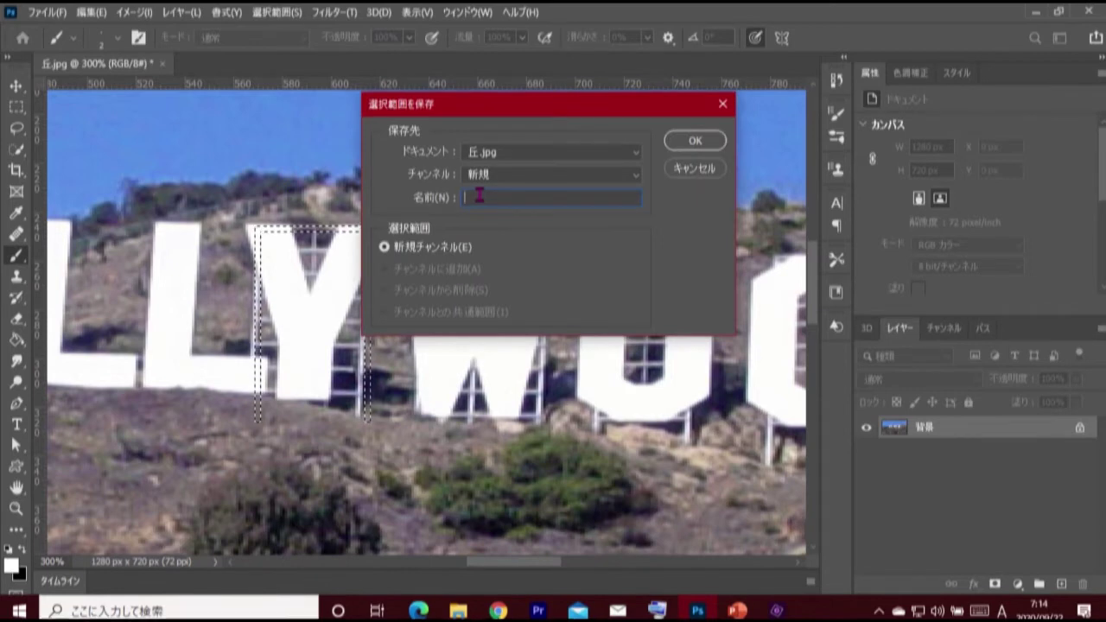
pyautogui.press('Zenkaku_Hankaku')
pyautogui.write('f')
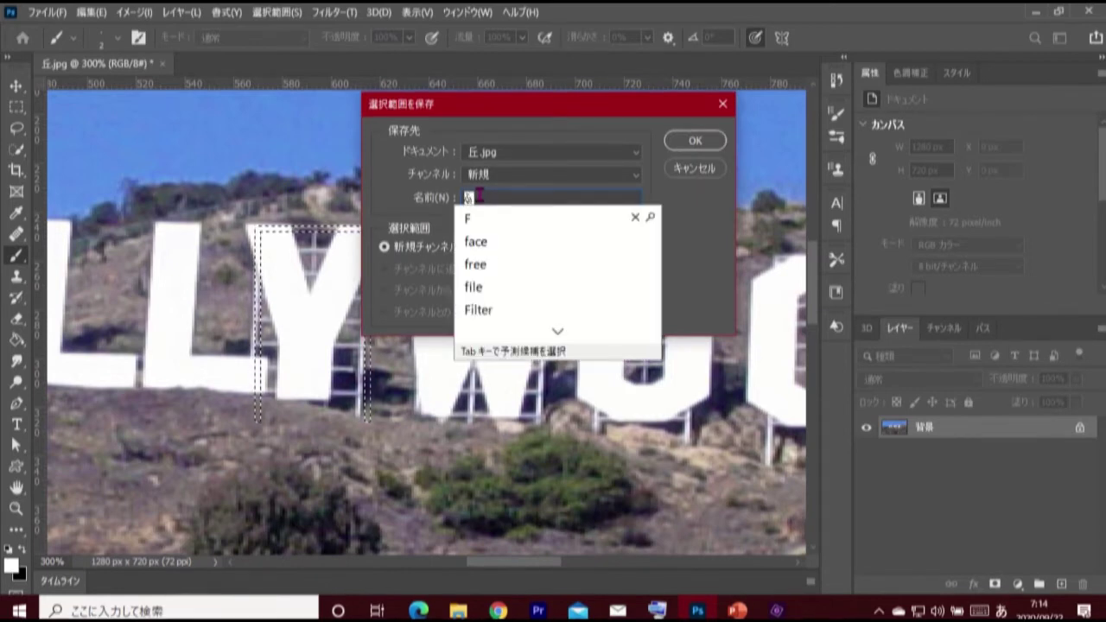
pyautogui.write('u')
pyautogui.write('r')
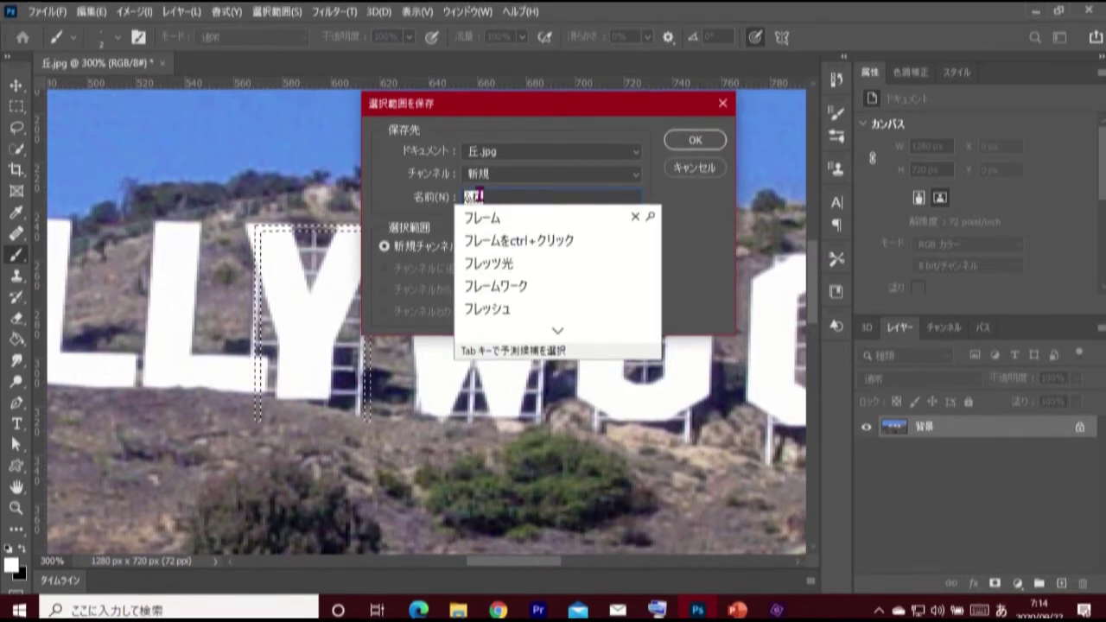
pyautogui.click(488, 217)
pyautogui.press('Return')
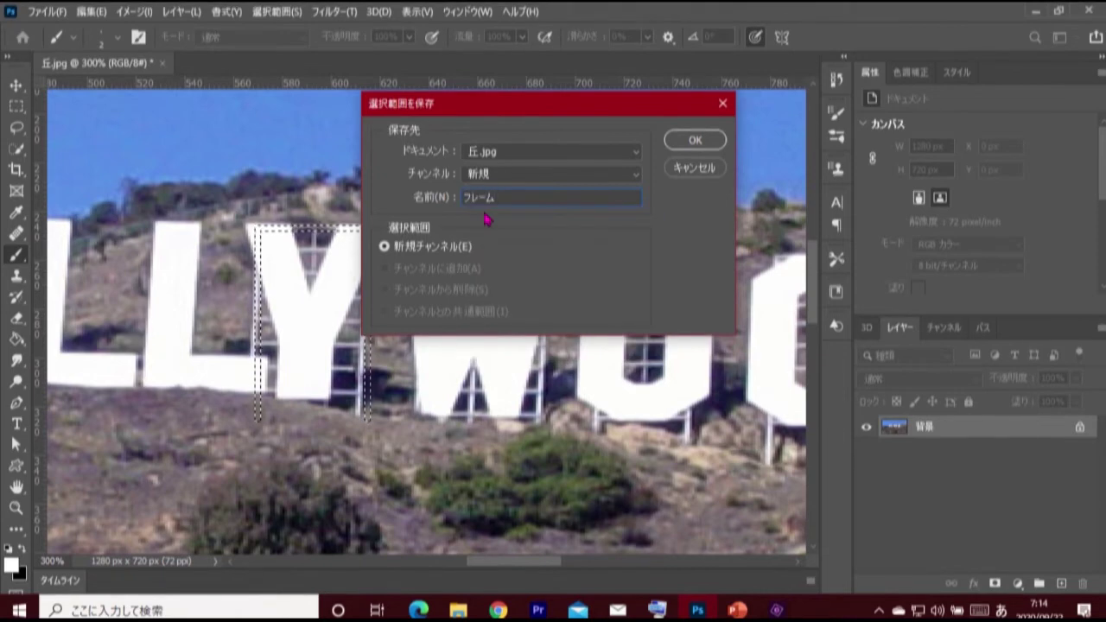
pyautogui.click(687, 142)
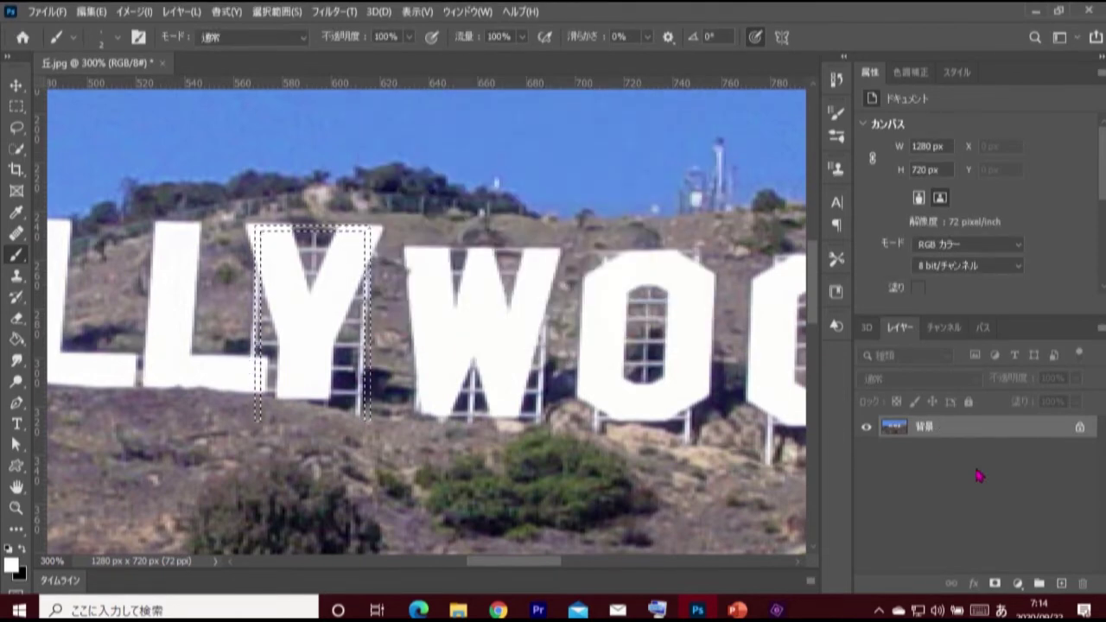
# Fill the frame selection with black on new レイヤー 1, deselect, and add empty レイヤー 2.
pyautogui.click(1062, 584)
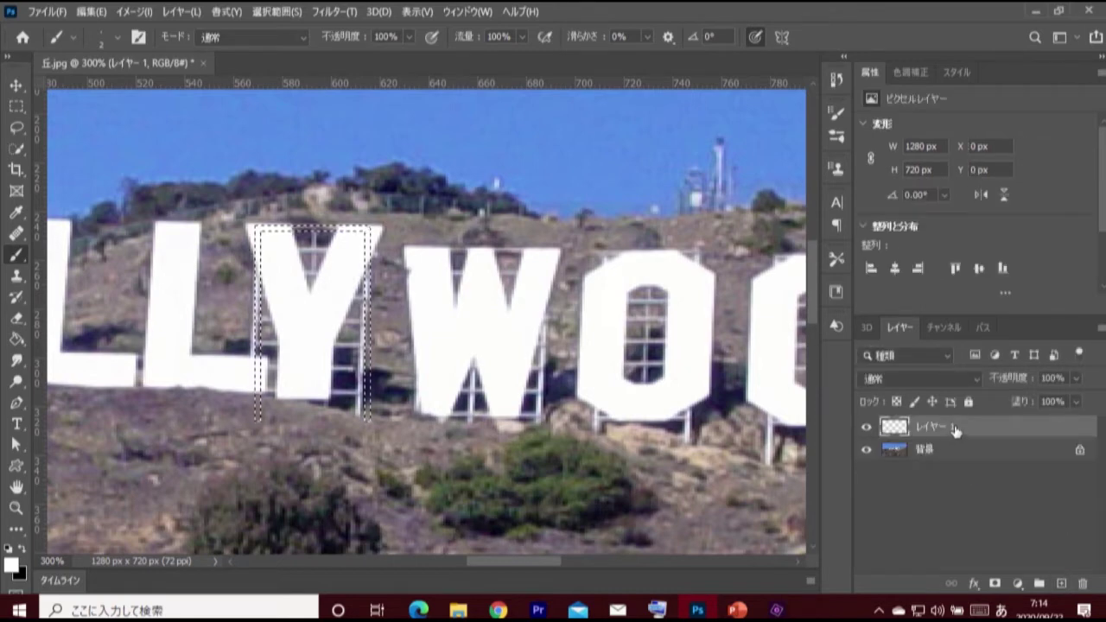
pyautogui.click(25, 552)
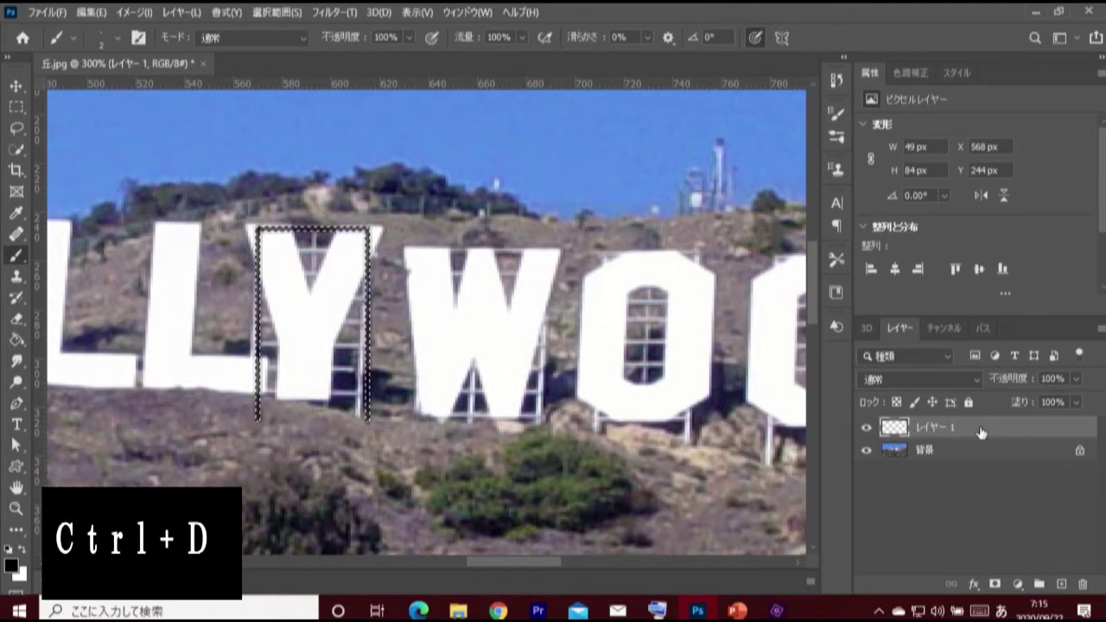
pyautogui.hotkey('ctrl', 'd')
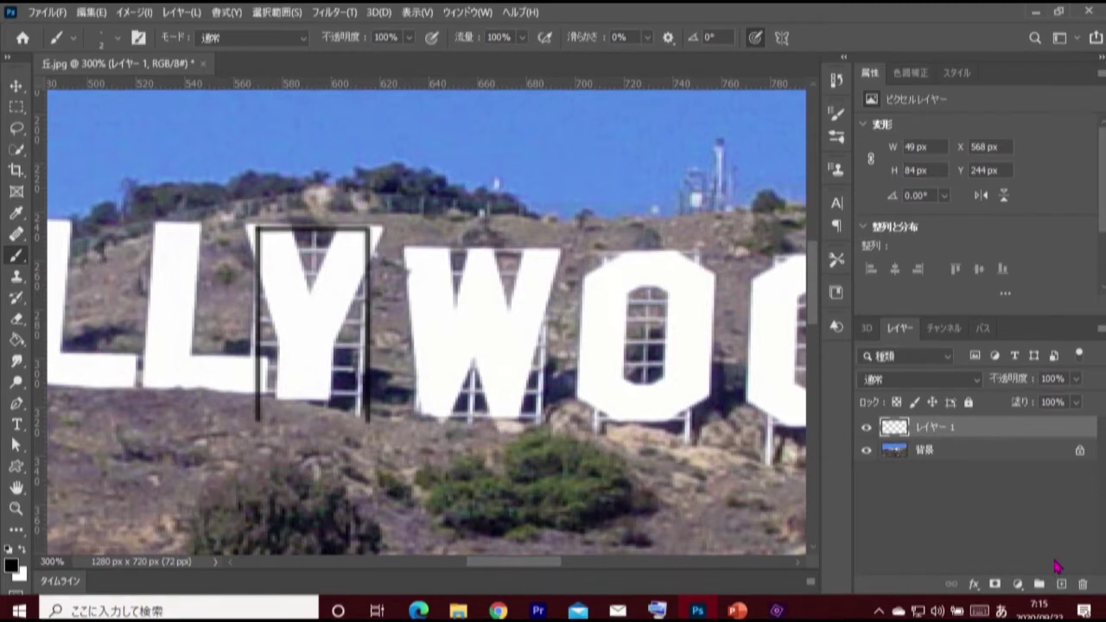
pyautogui.click(1062, 585)
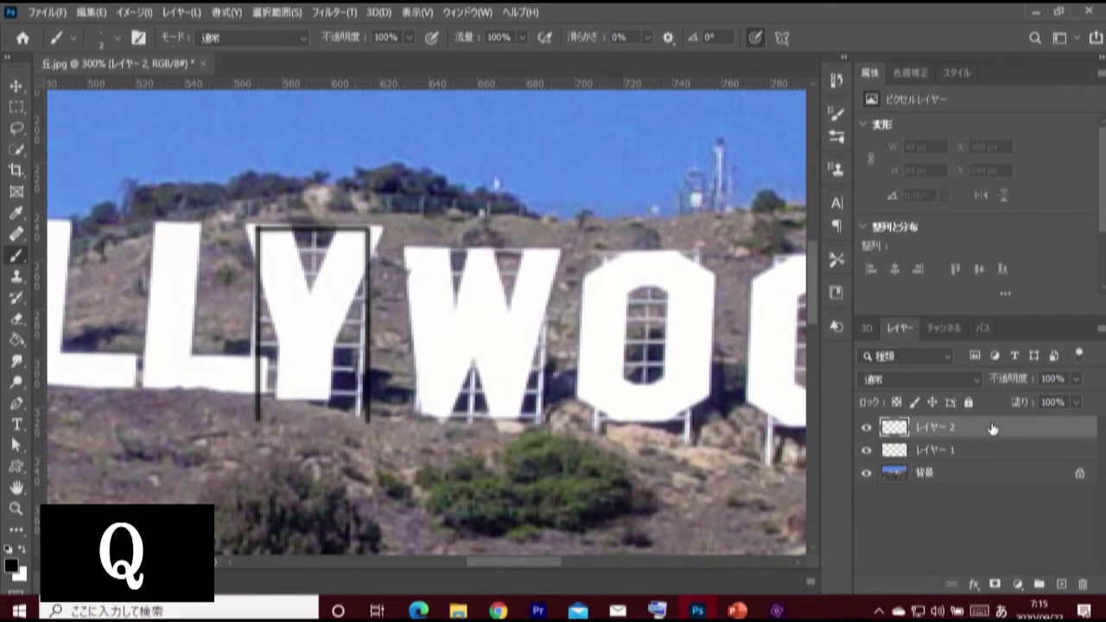
# In Quick Mask, paint seven horizontal 2 px lattice rungs across the Y.
pyautogui.press('a')
pyautogui.press('q')
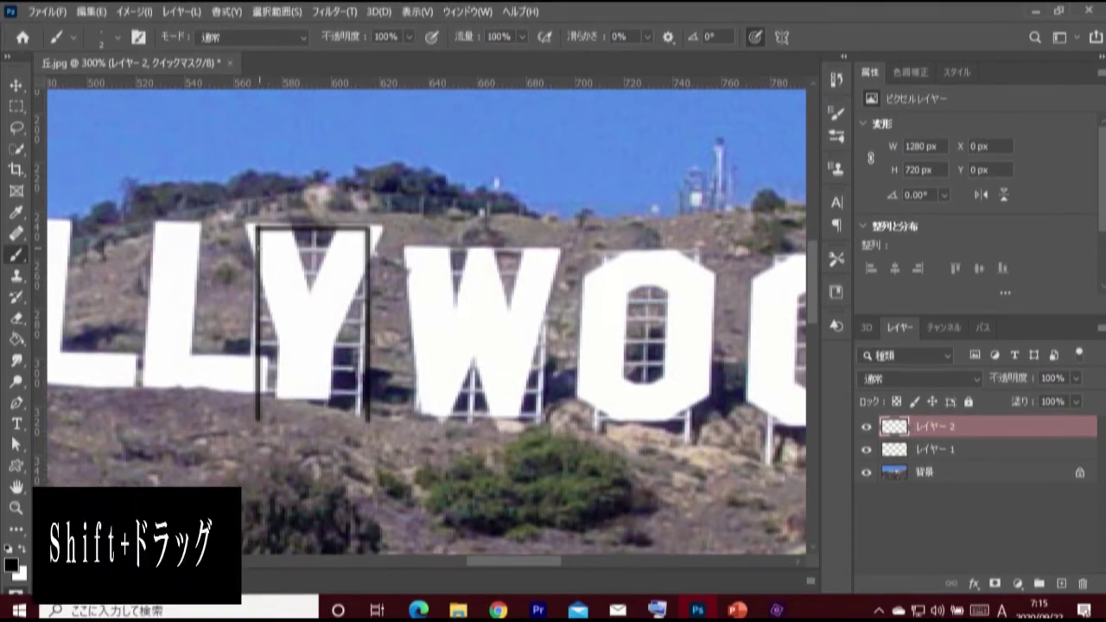
pyautogui.moveTo(259, 247); pyautogui.dragTo(349, 250)
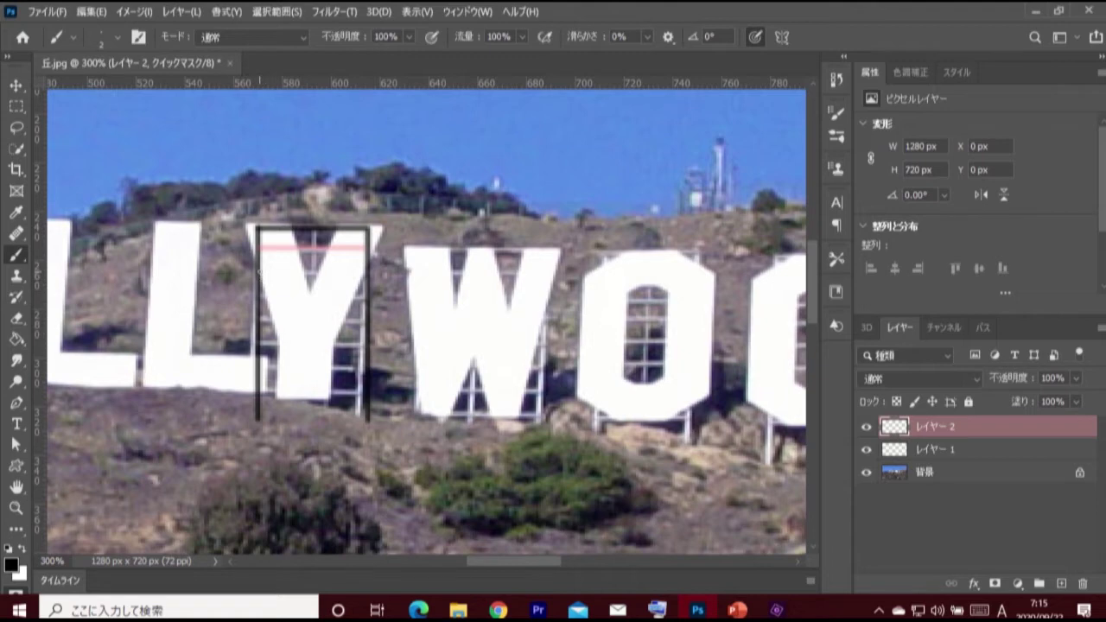
pyautogui.moveTo(259, 270); pyautogui.dragTo(342, 273)
pyautogui.moveTo(259, 295); pyautogui.dragTo(362, 294)
pyautogui.moveTo(262, 318); pyautogui.dragTo(350, 319)
pyautogui.moveTo(269, 343); pyautogui.dragTo(362, 343)
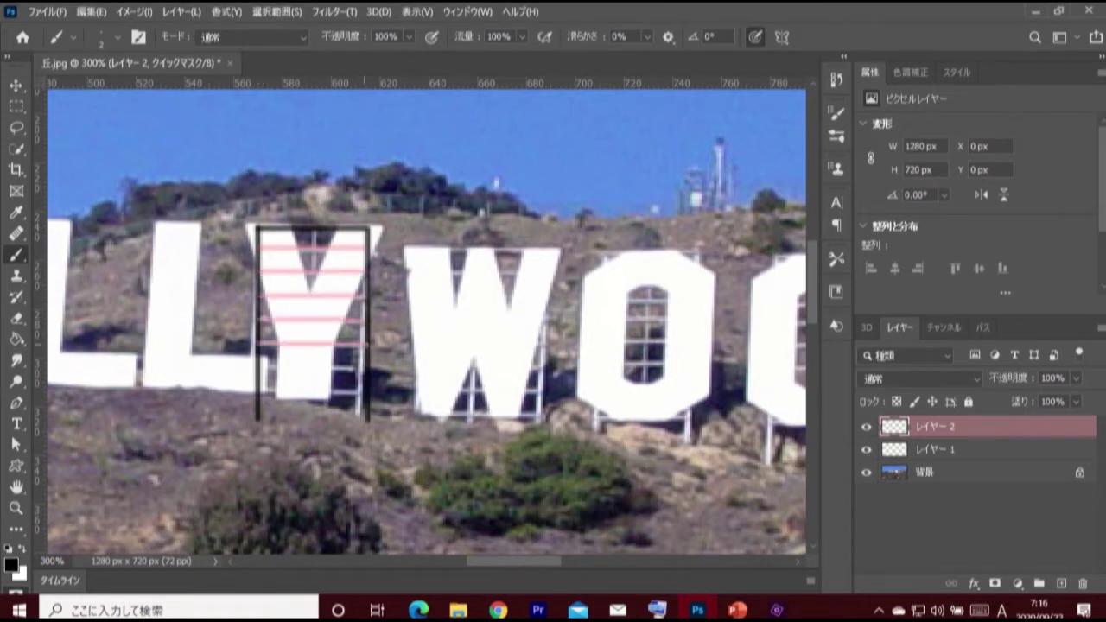
pyautogui.moveTo(259, 368); pyautogui.dragTo(359, 367)
pyautogui.moveTo(259, 390); pyautogui.dragTo(362, 390)
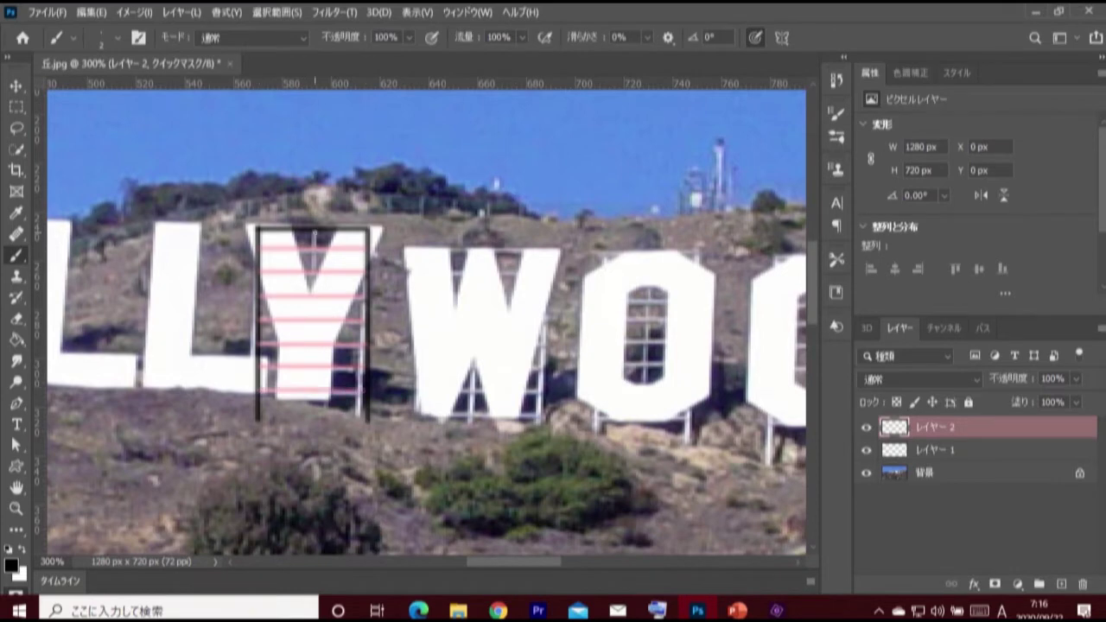
# Add a vertical centre post and a diagonal brace, then convert the lattice to a selection.
pyautogui.moveTo(314, 233); pyautogui.dragTo(313, 399)
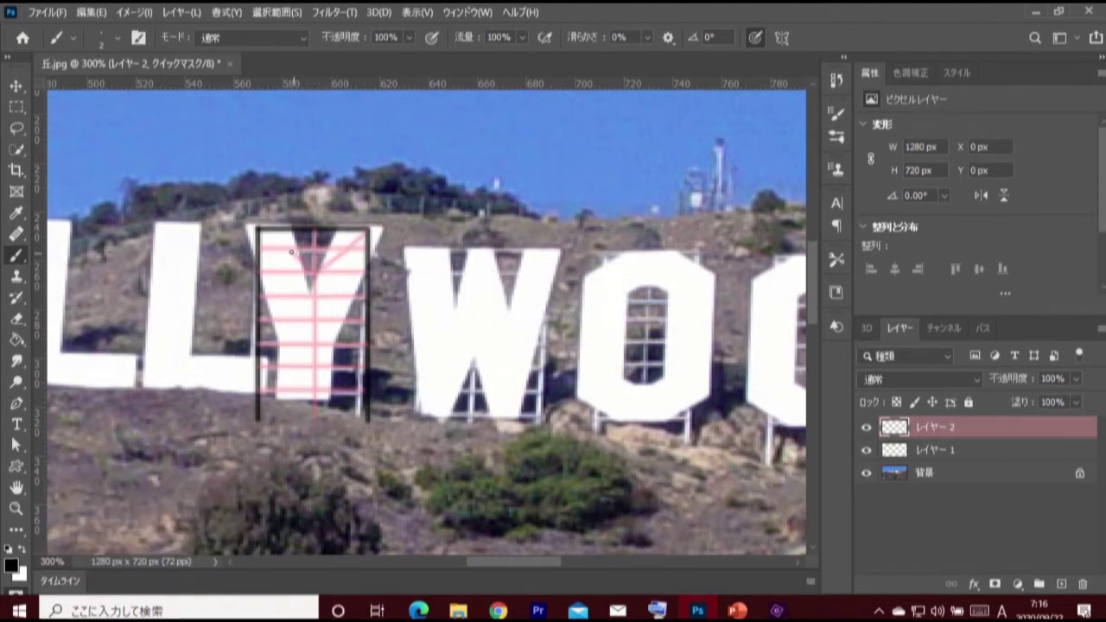
pyautogui.moveTo(304, 264); pyautogui.dragTo(260, 230)
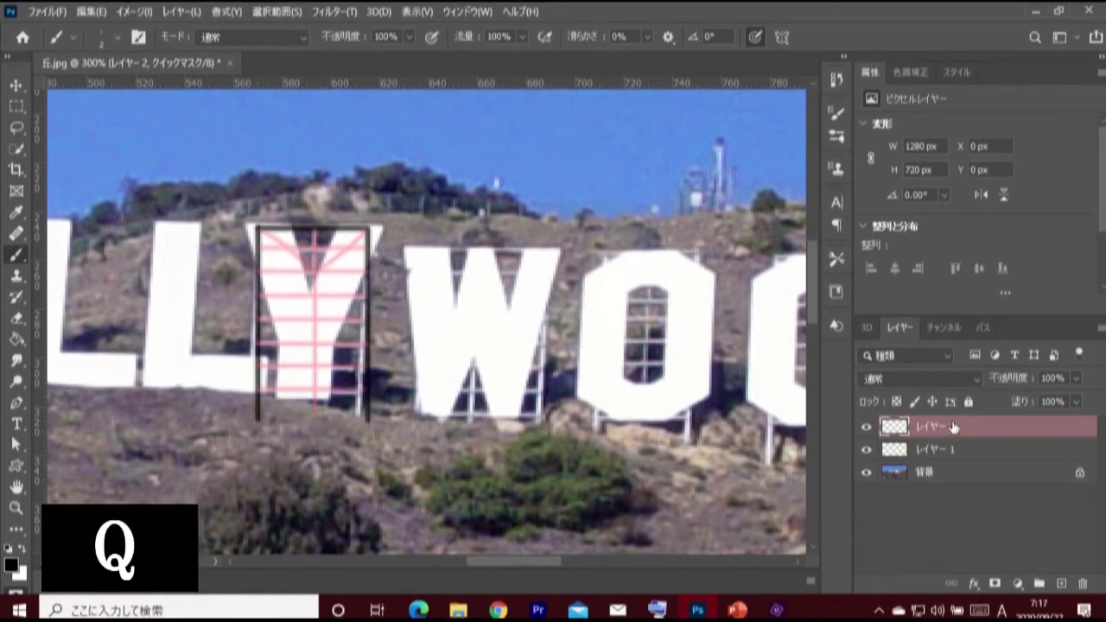
pyautogui.press('q')
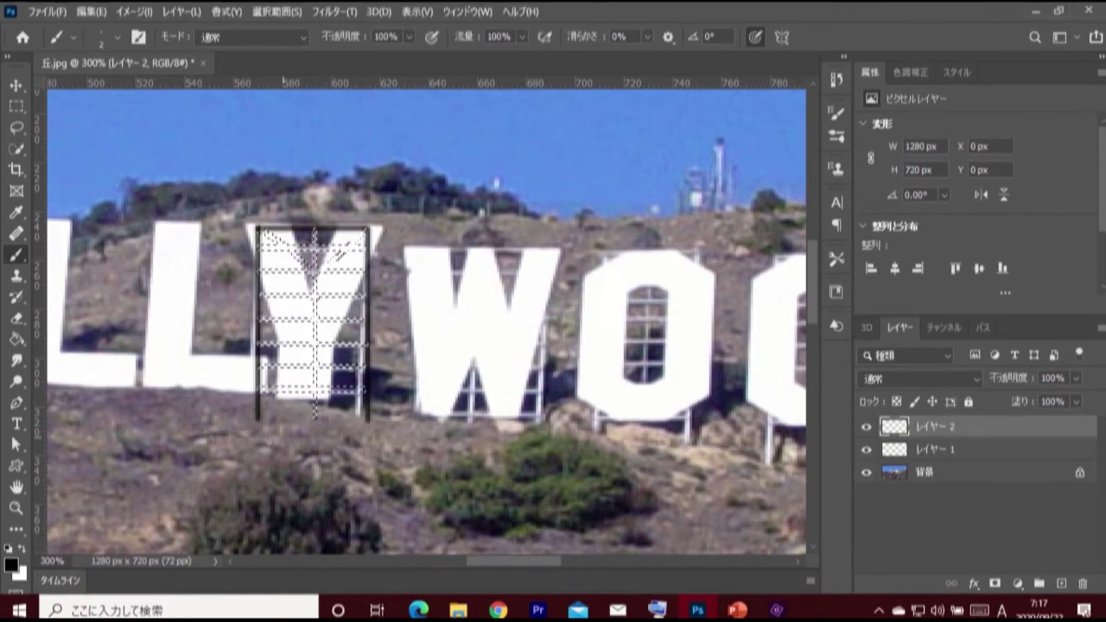
# Set the foreground to light grey and fill the inverted selection on レイヤー 2.
pyautogui.click(11, 563)
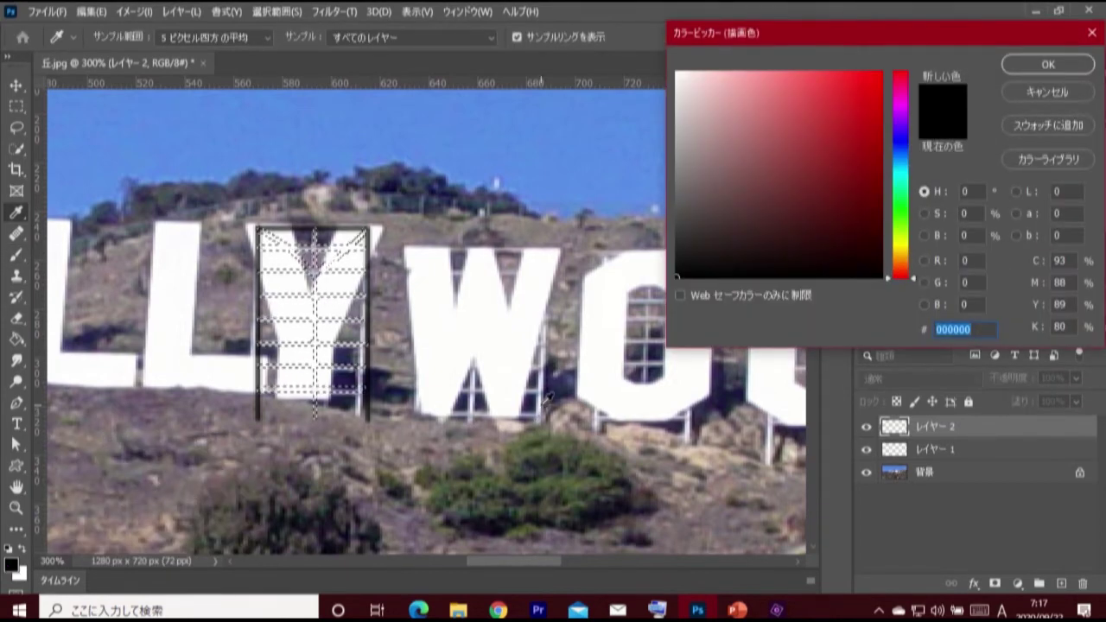
pyautogui.click(547, 402)
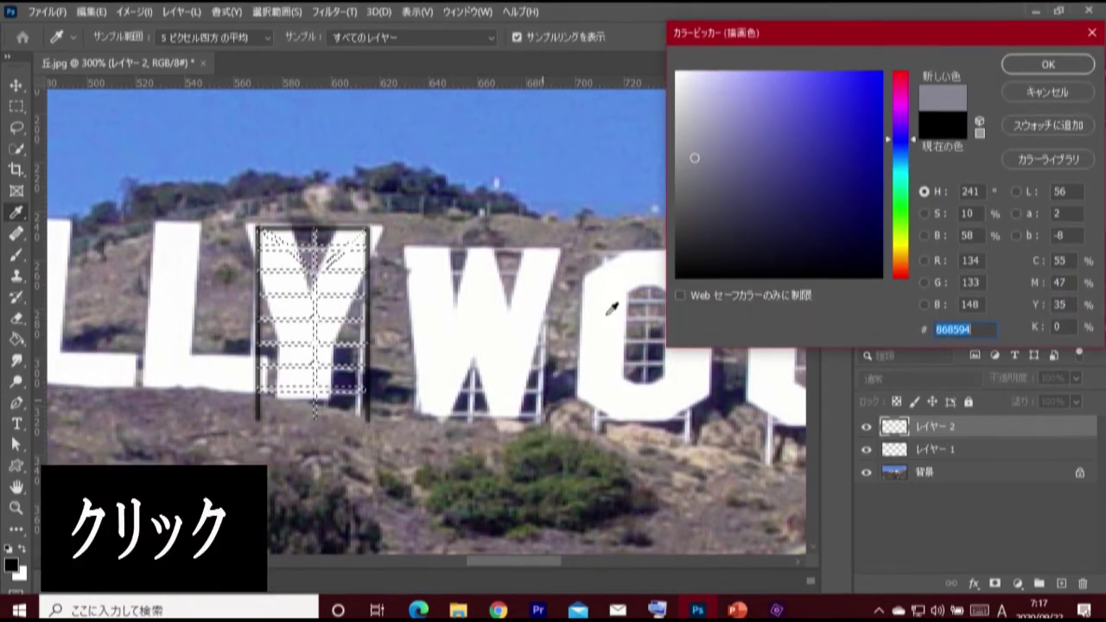
pyautogui.click(692, 107)
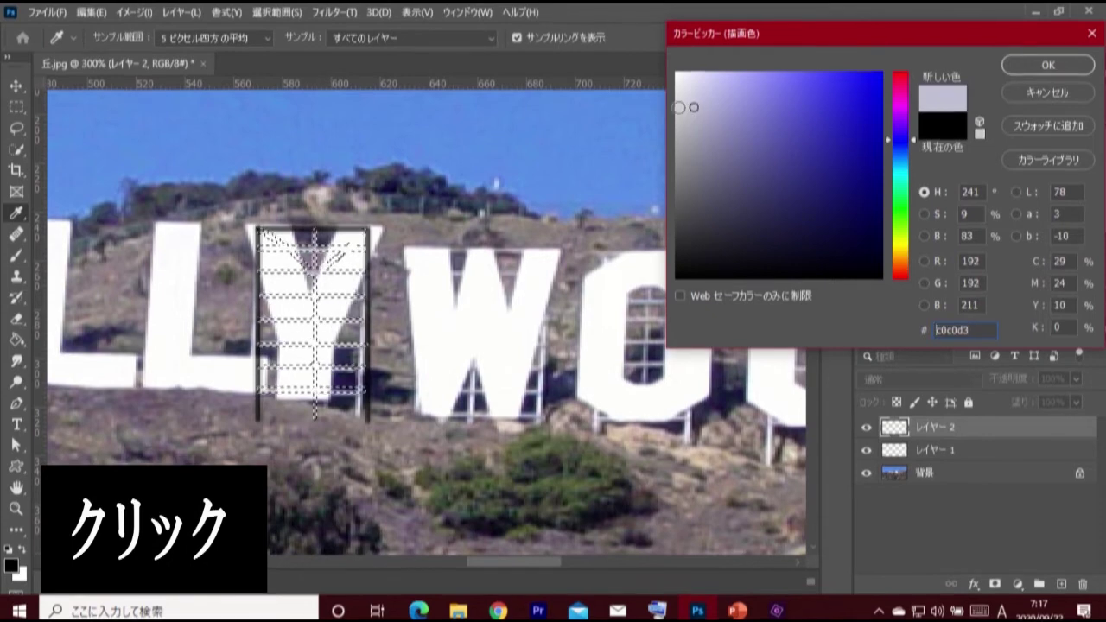
pyautogui.click(675, 106)
pyautogui.click(1048, 67)
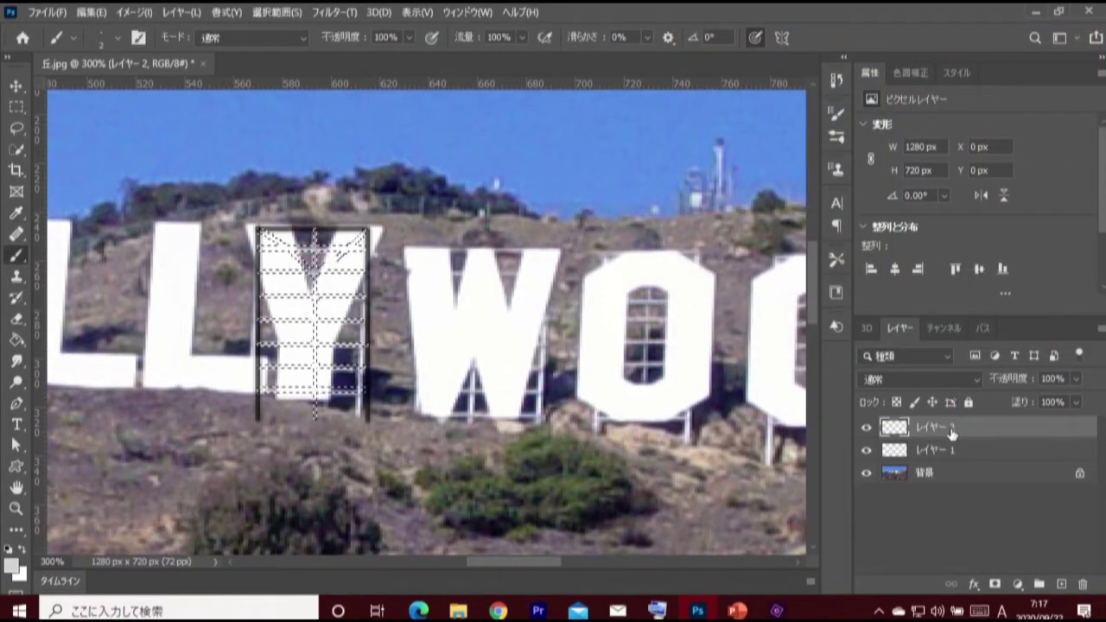
pyautogui.hotkey('ctrl', 'shift', 'i')
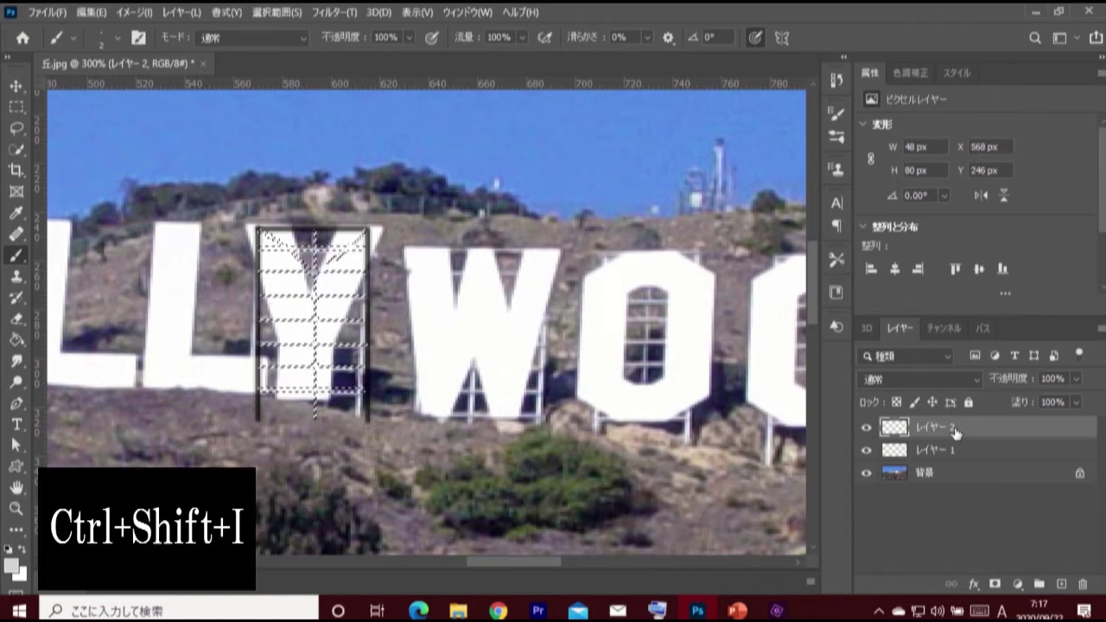
pyautogui.hotkey('alt', 'Delete')
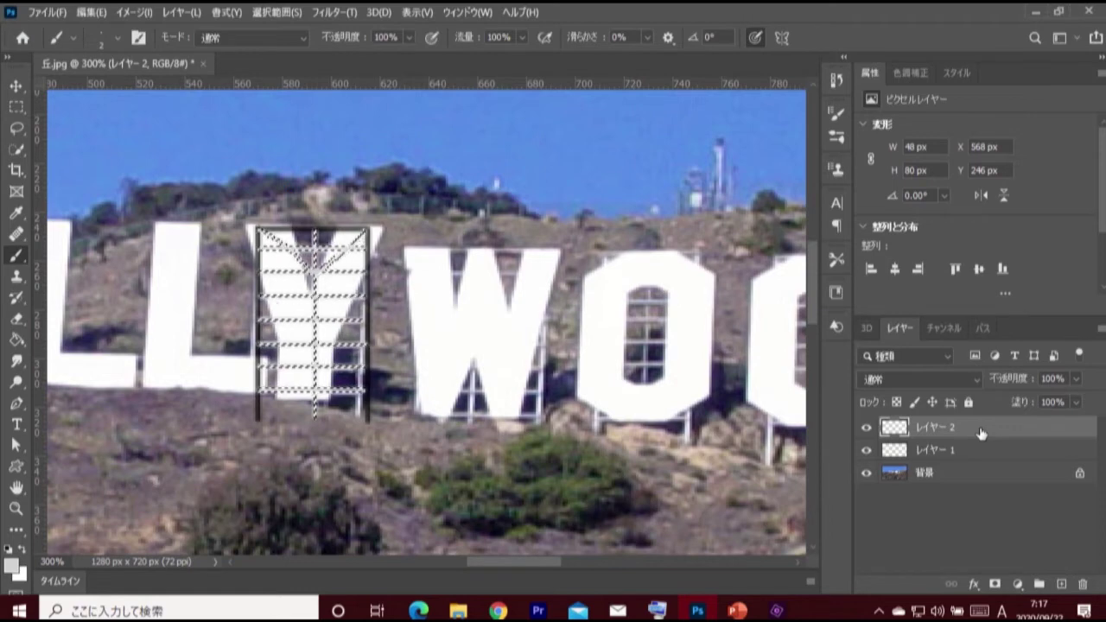
# Fill the Y shape from レイヤー 1 with light grey on a new レイヤー 3.
pyautogui.click(959, 451)
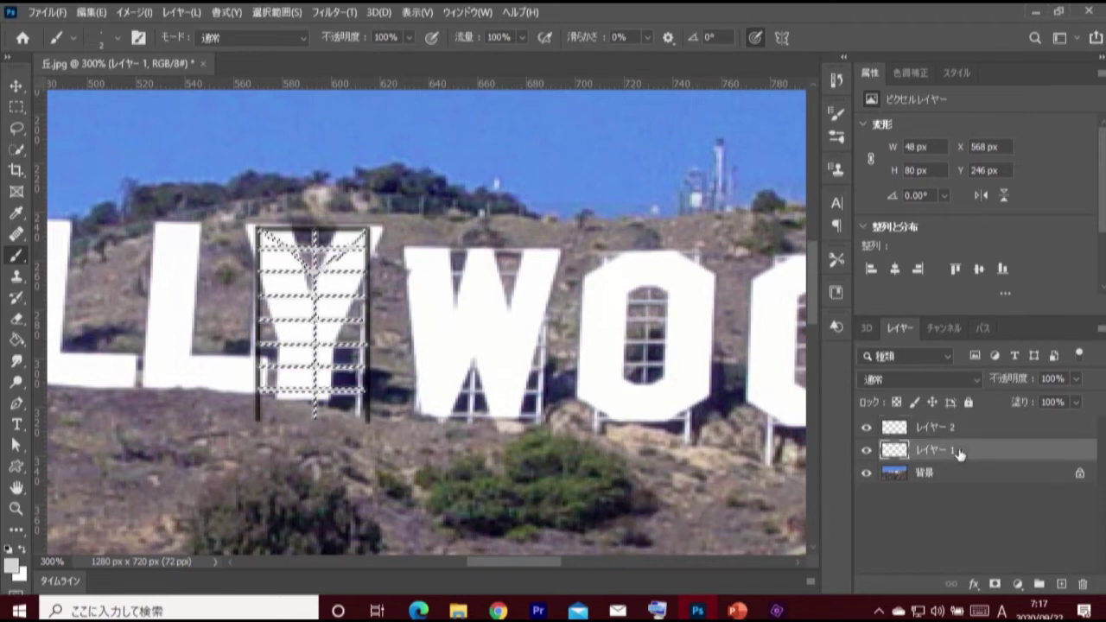
pyautogui.click(1062, 584)
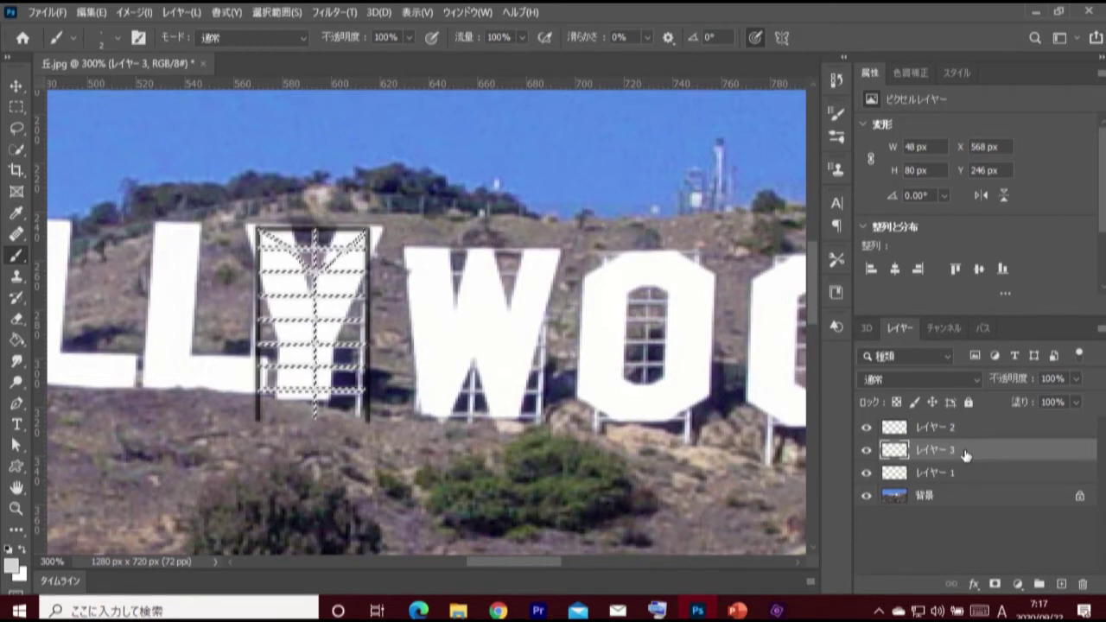
pyautogui.keyDown('ctrl'); pyautogui.click(894, 471); pyautogui.keyUp('ctrl')
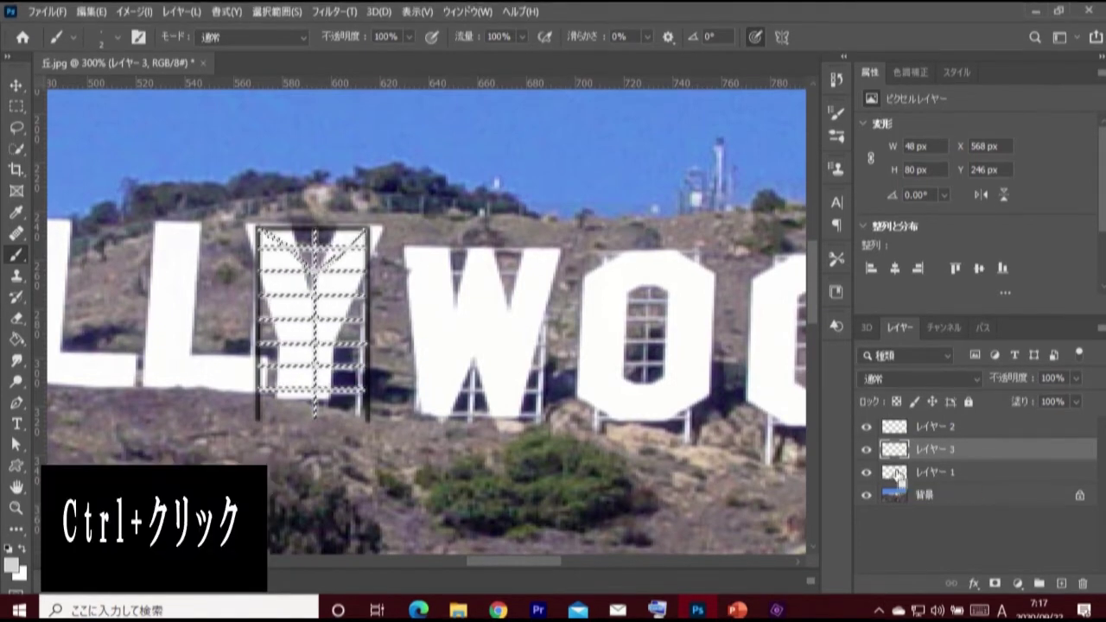
pyautogui.hotkey('alt', 'Delete')
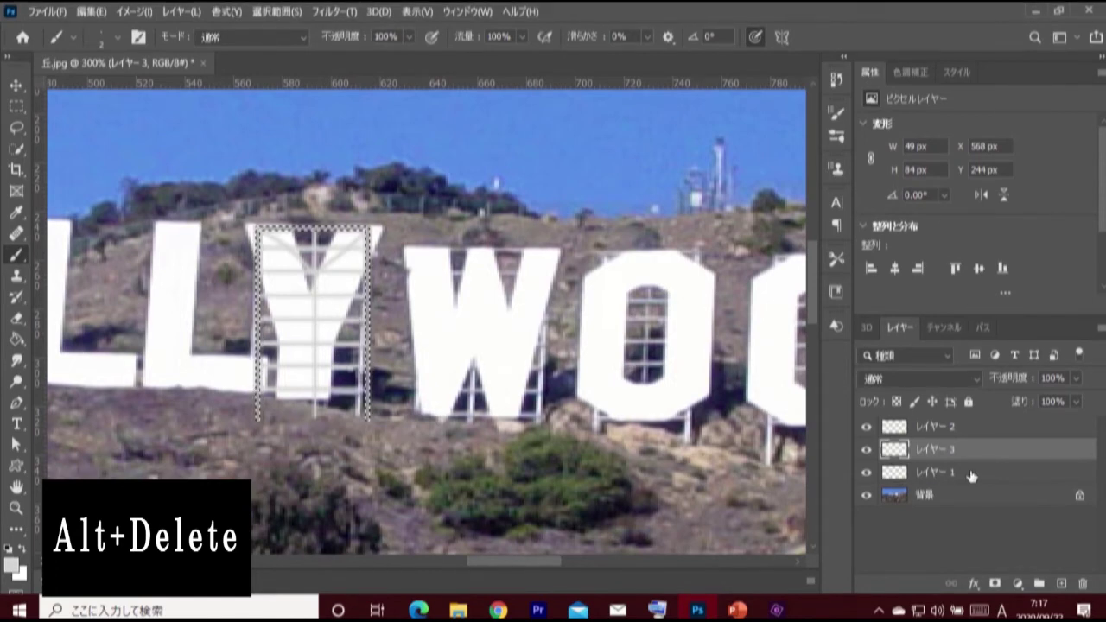
# Delete レイヤー 1 and add a Bevel and Emboss style to レイヤー 3.
pyautogui.moveTo(970, 476); pyautogui.dragTo(1077, 577)
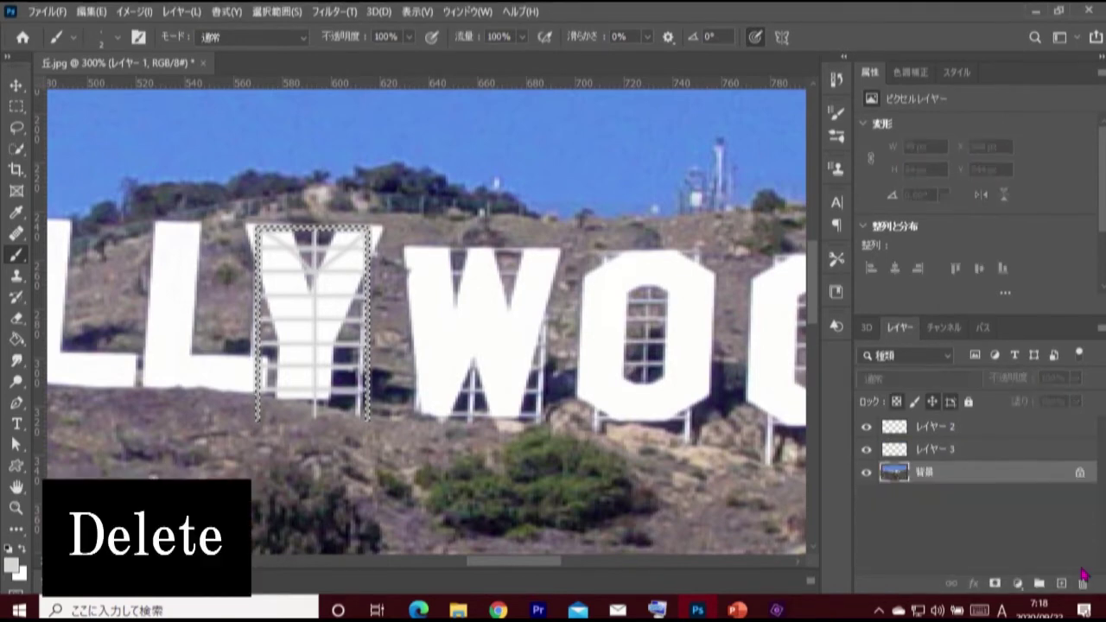
pyautogui.click(971, 451)
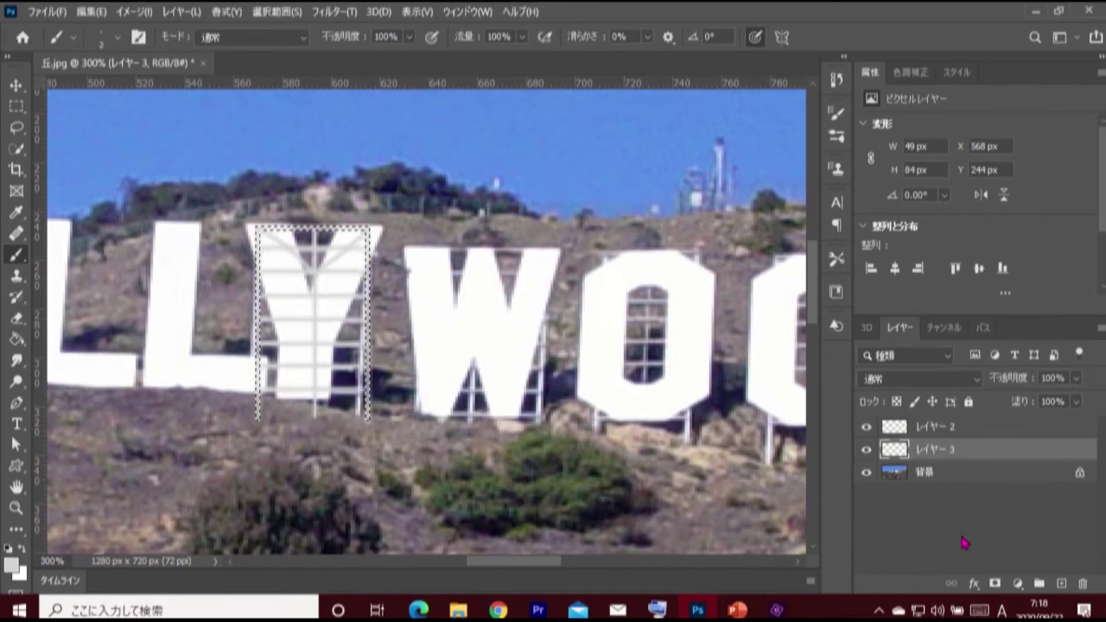
pyautogui.click(973, 584)
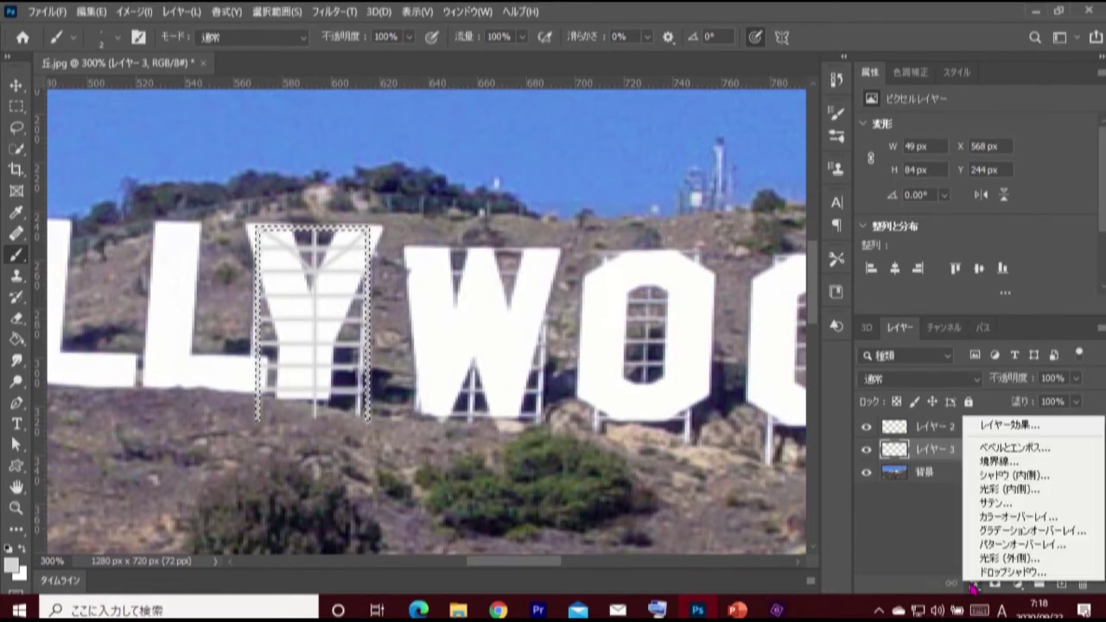
pyautogui.click(1064, 449)
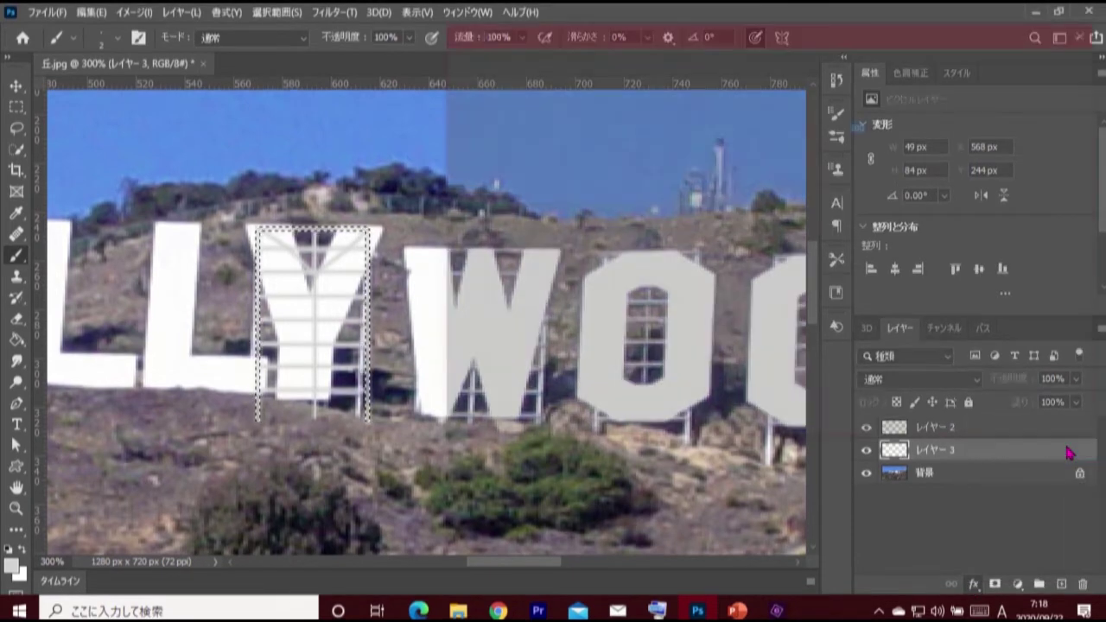
# Apply Bevel and Emboss (depth 100%, size 0 px, soften 3 px), copy it to レイヤー 2, and select both layers.
pyautogui.moveTo(752, 47); pyautogui.dragTo(826, 38)
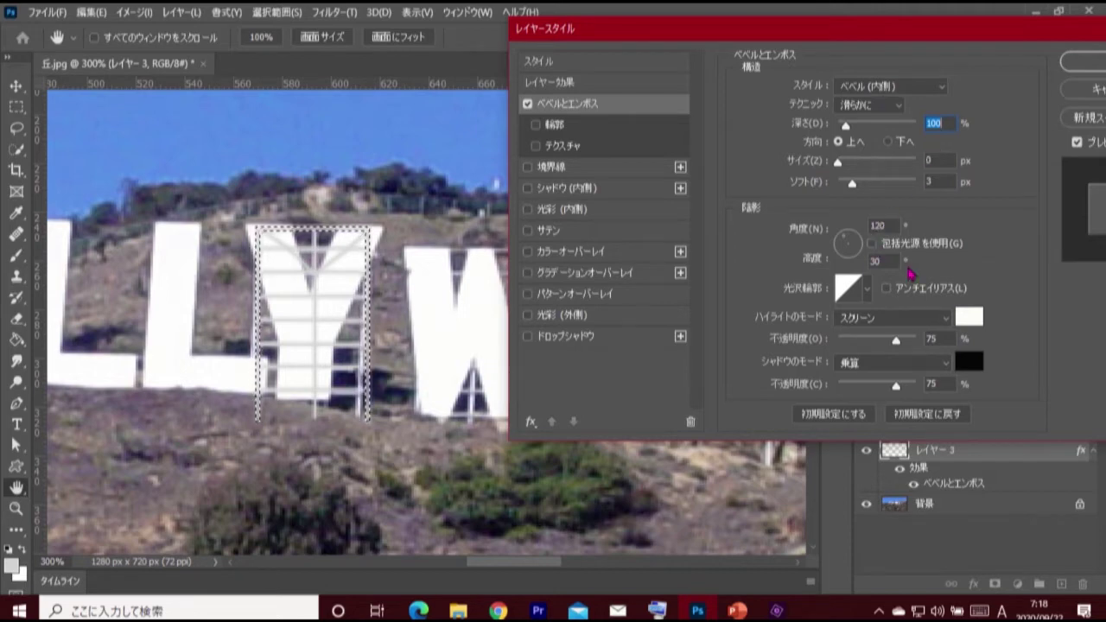
pyautogui.press('Return')
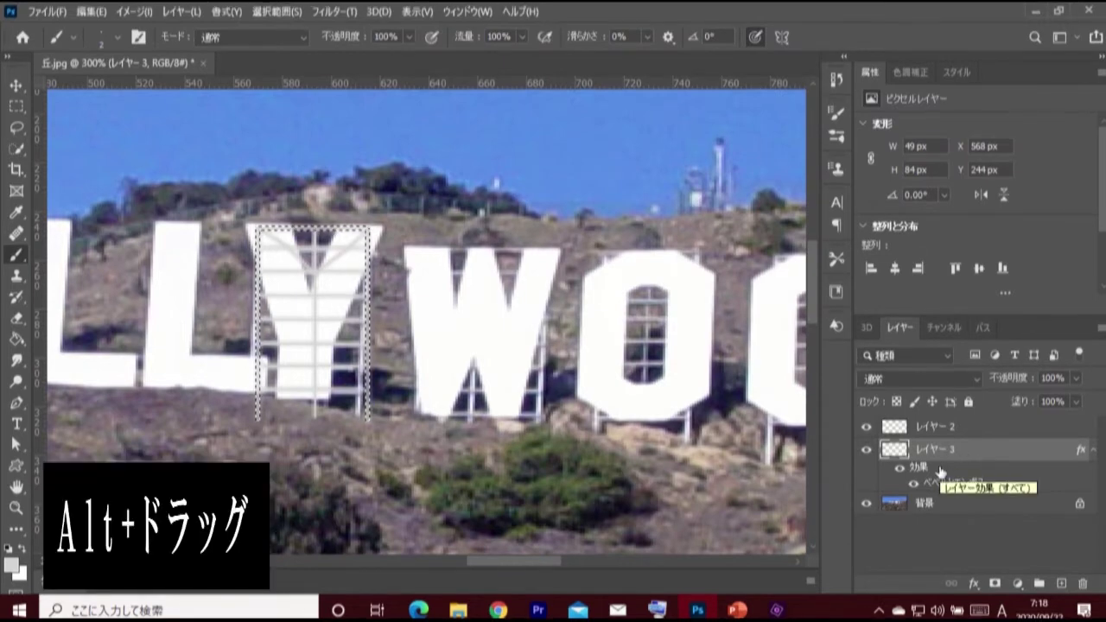
pyautogui.moveTo(938, 471); pyautogui.dragTo(940, 436)
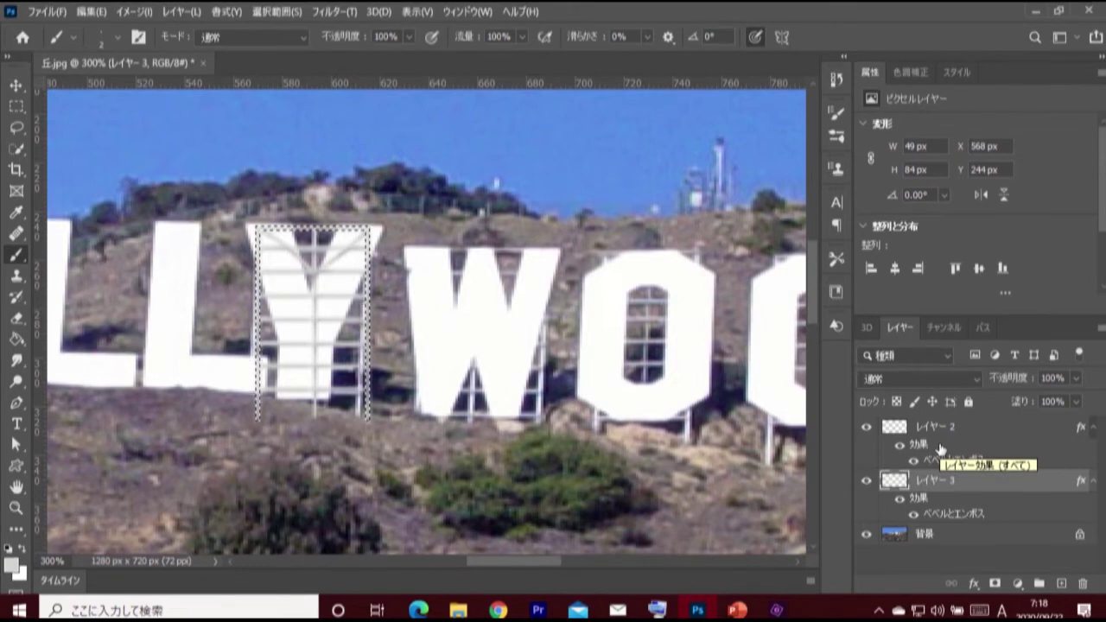
pyautogui.keyDown('shift'); pyautogui.click(977, 426); pyautogui.keyUp('shift')
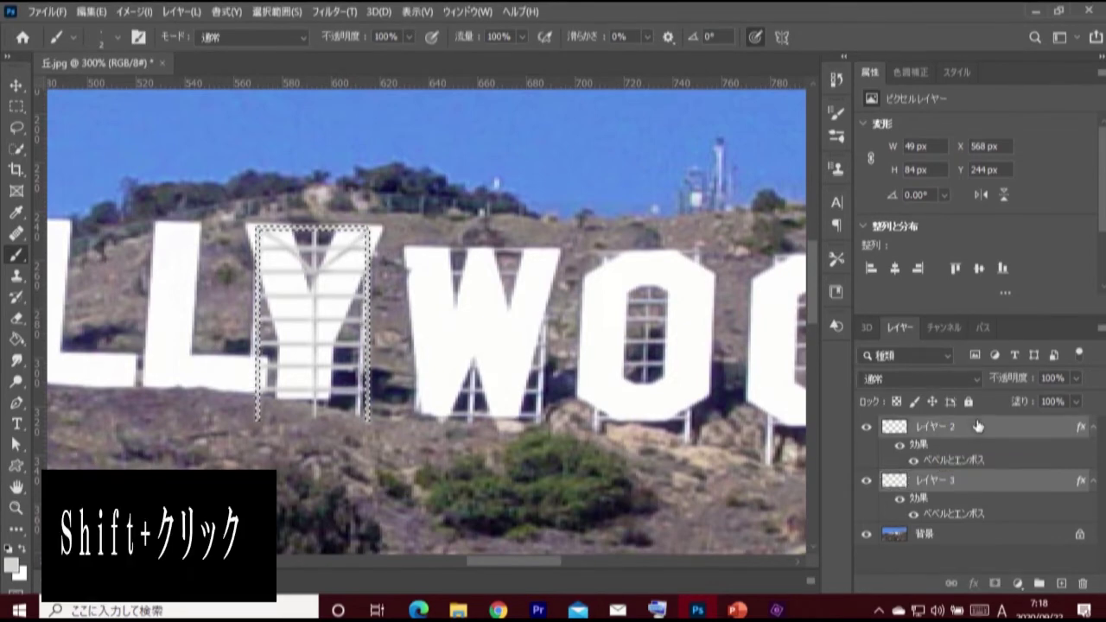
# Convert both bevelled layers into smart object レイヤー 2, deselect, hide it, and select 背景.
pyautogui.click(1099, 330)
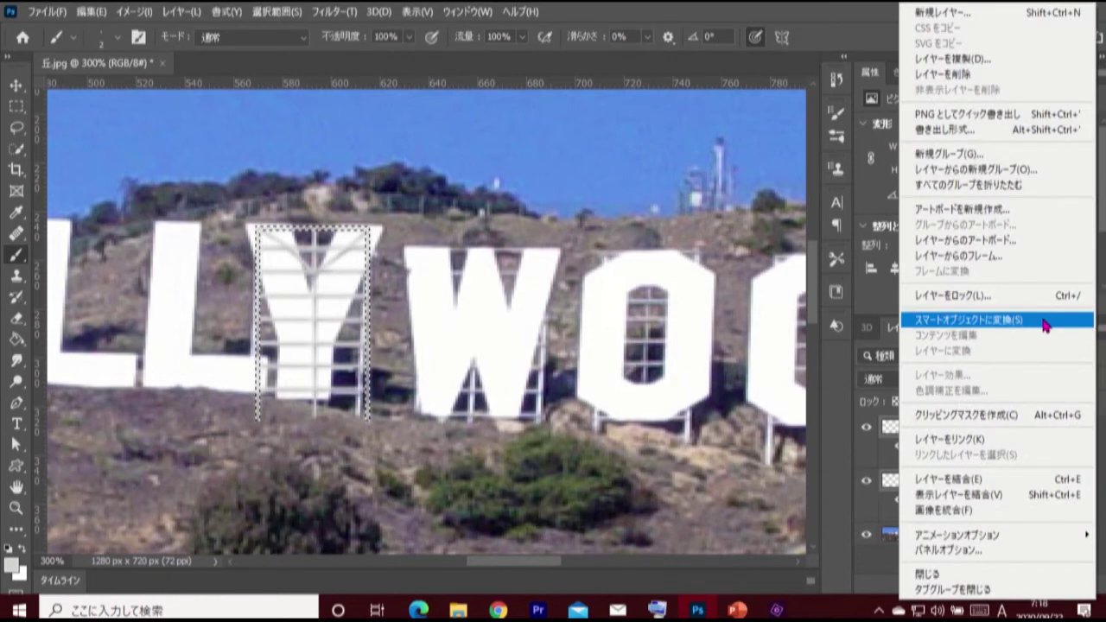
pyautogui.click(1063, 325)
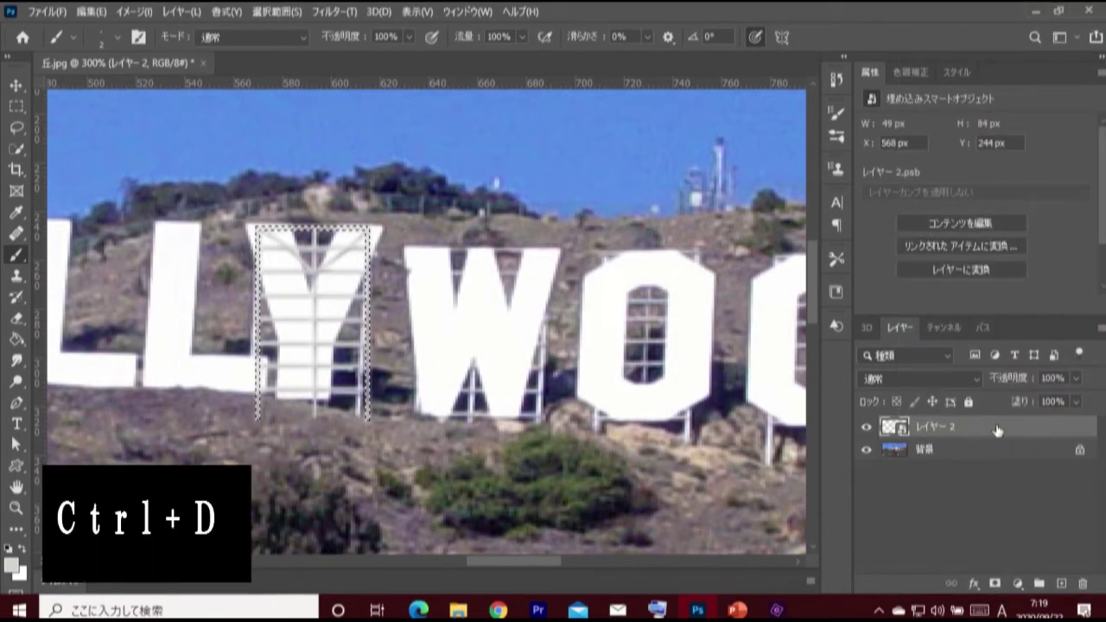
pyautogui.hotkey('ctrl', 'd')
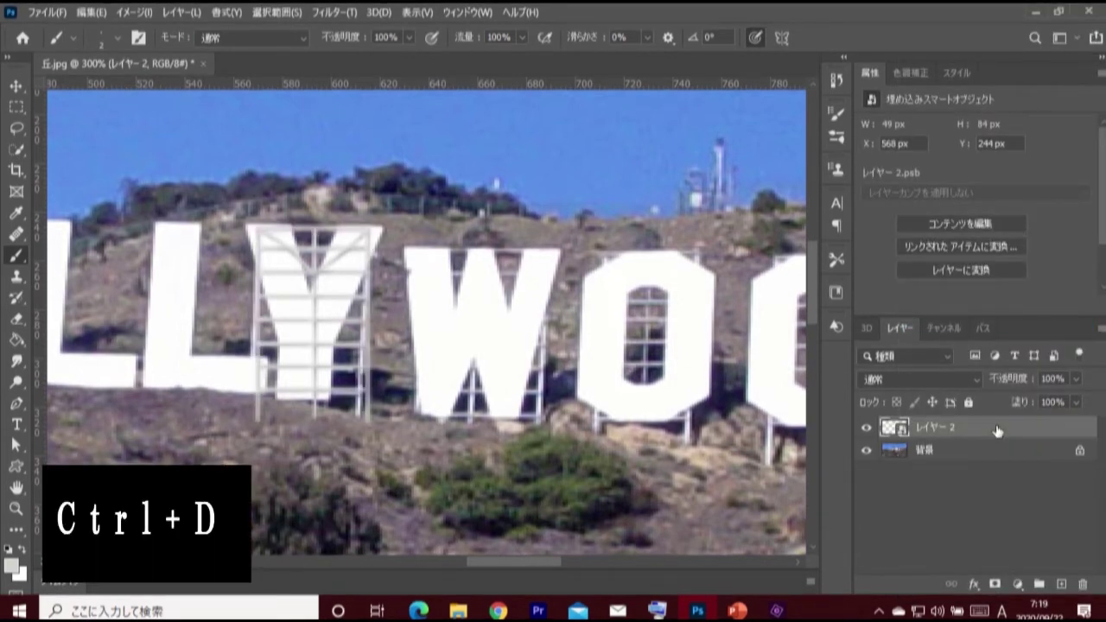
pyautogui.click(867, 428)
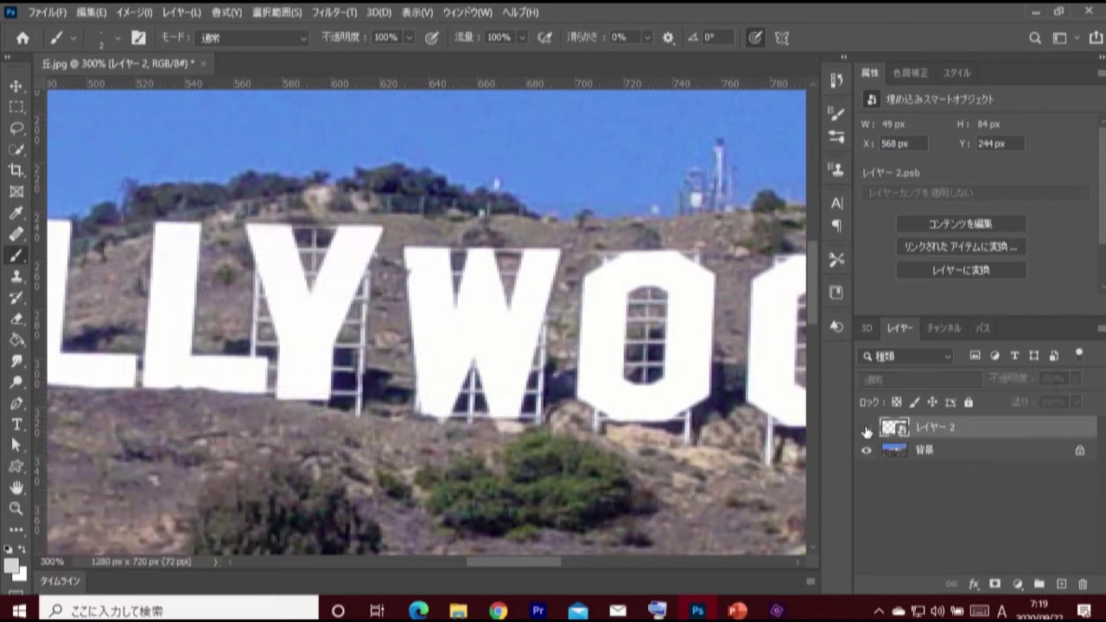
pyautogui.click(931, 450)
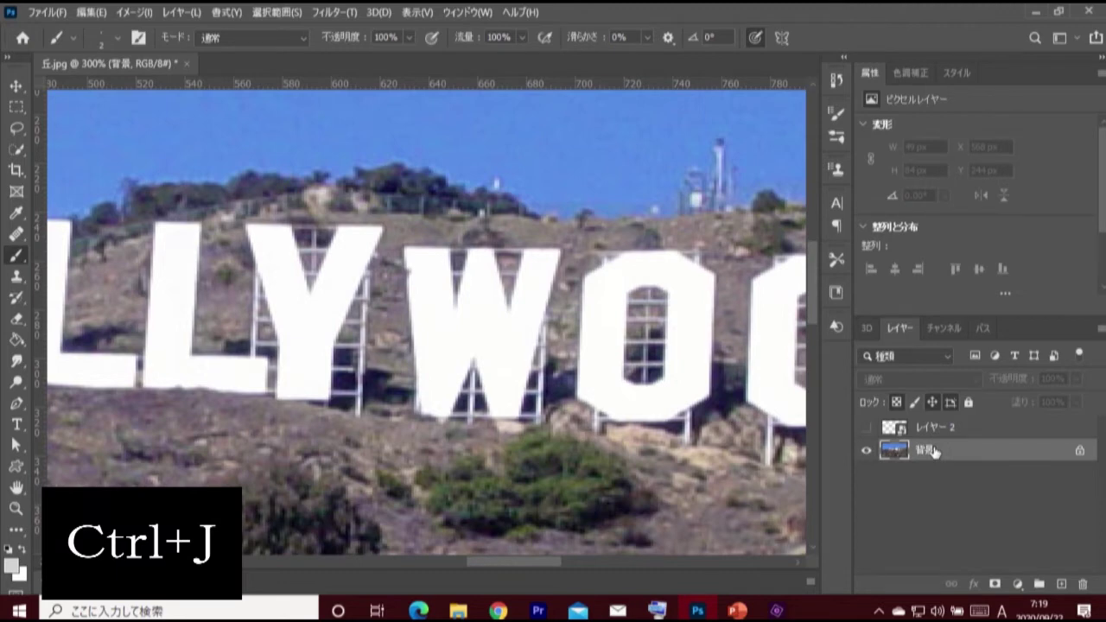
# Duplicate 背景 as 背景 のコピー, fit the photo on screen, and check Franklin Gothic Heavy 100 pt text settings.
pyautogui.hotkey('ctrl', 'j')
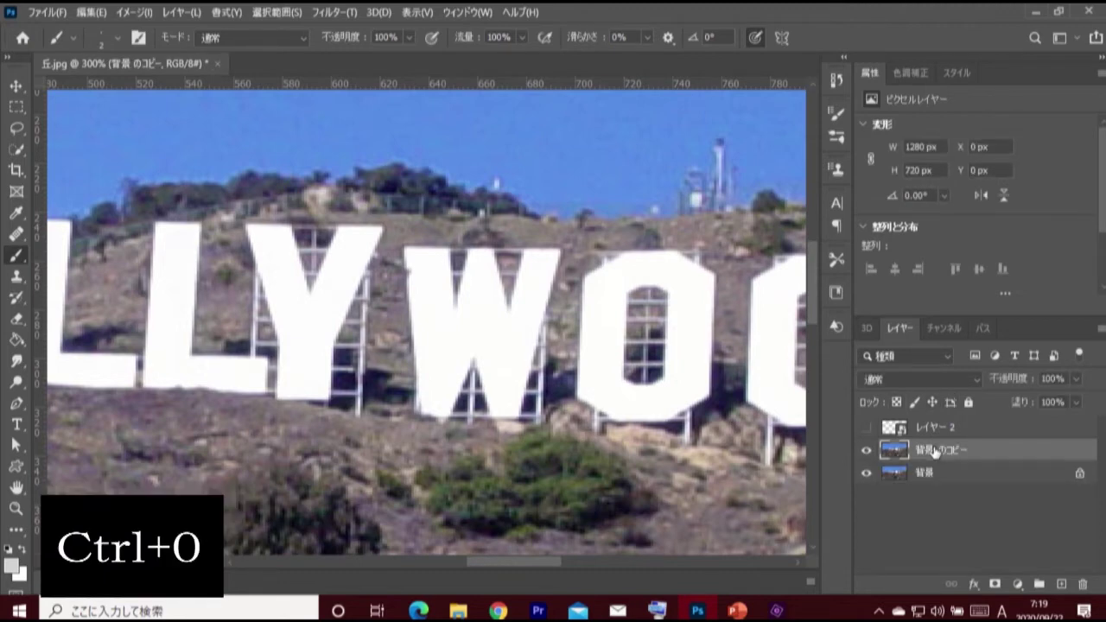
pyautogui.hotkey('ctrl', '0')
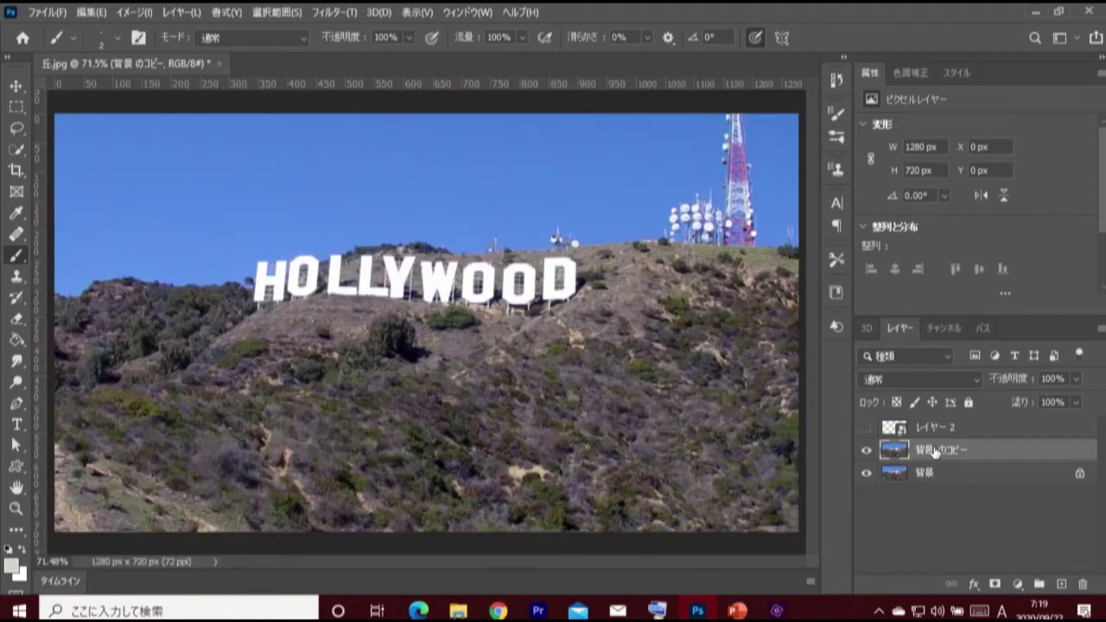
pyautogui.press('v')
pyautogui.press('m')
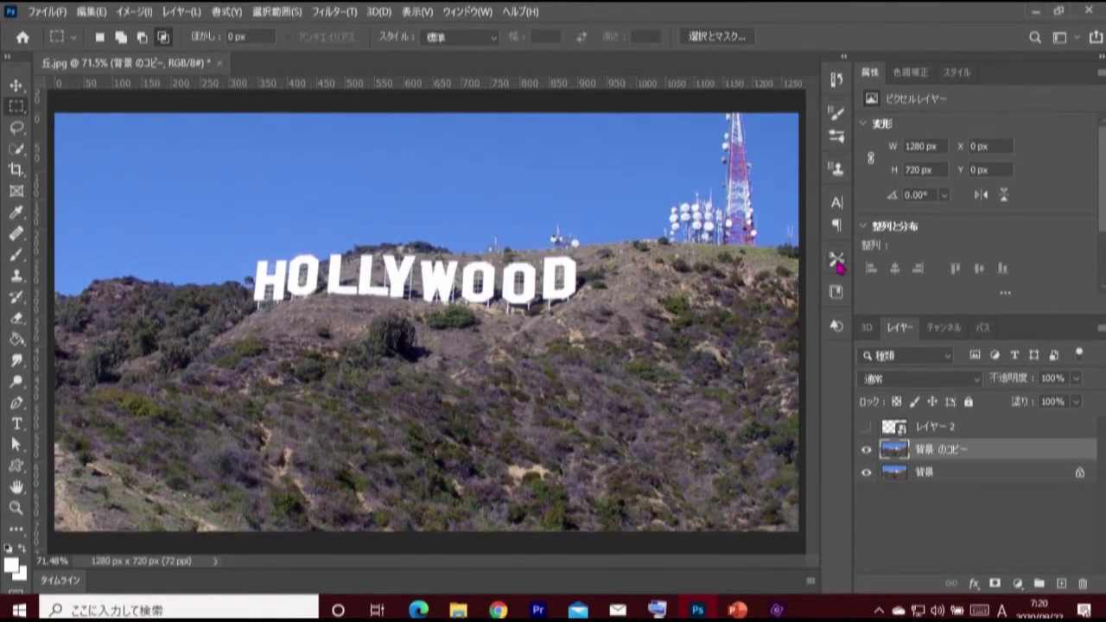
pyautogui.click(836, 226)
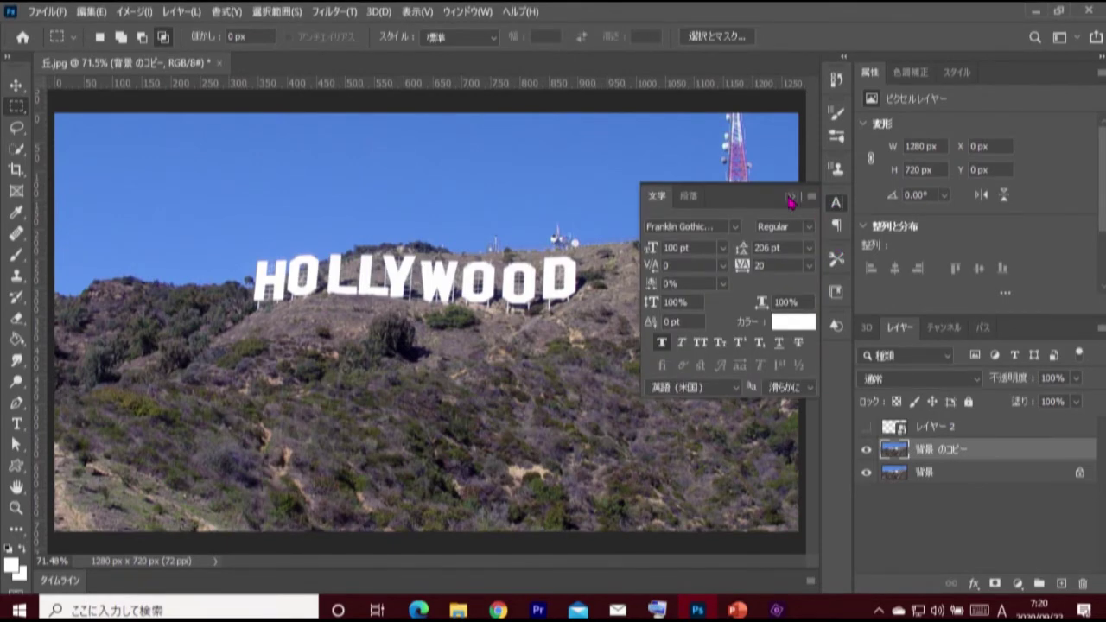
pyautogui.click(879, 325)
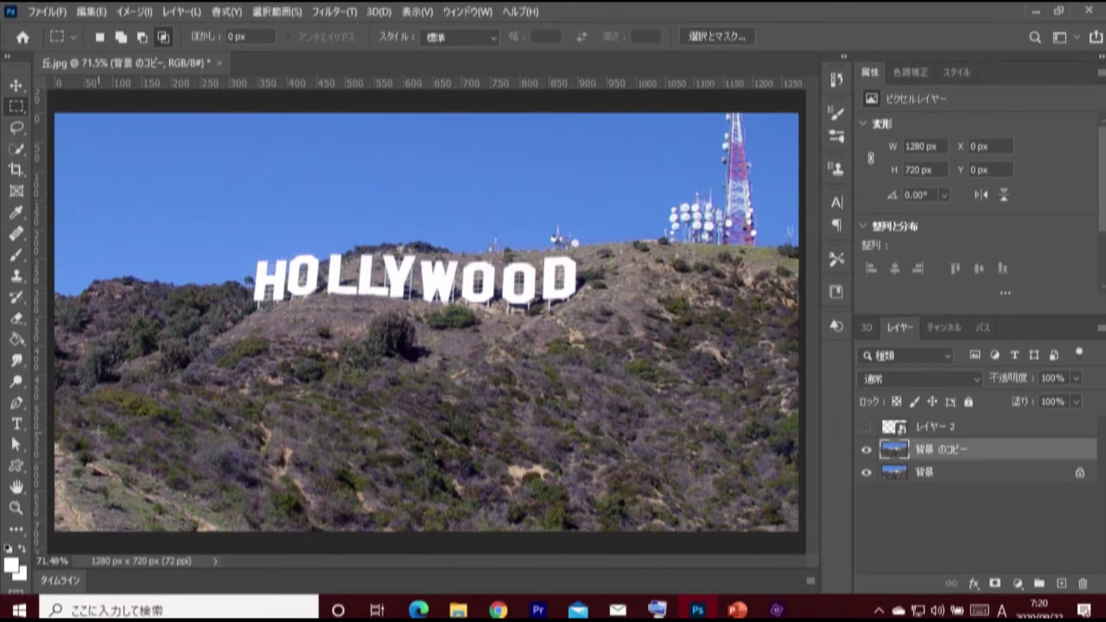
pyautogui.moveTo(16, 423); pyautogui.dragTo(80, 423)
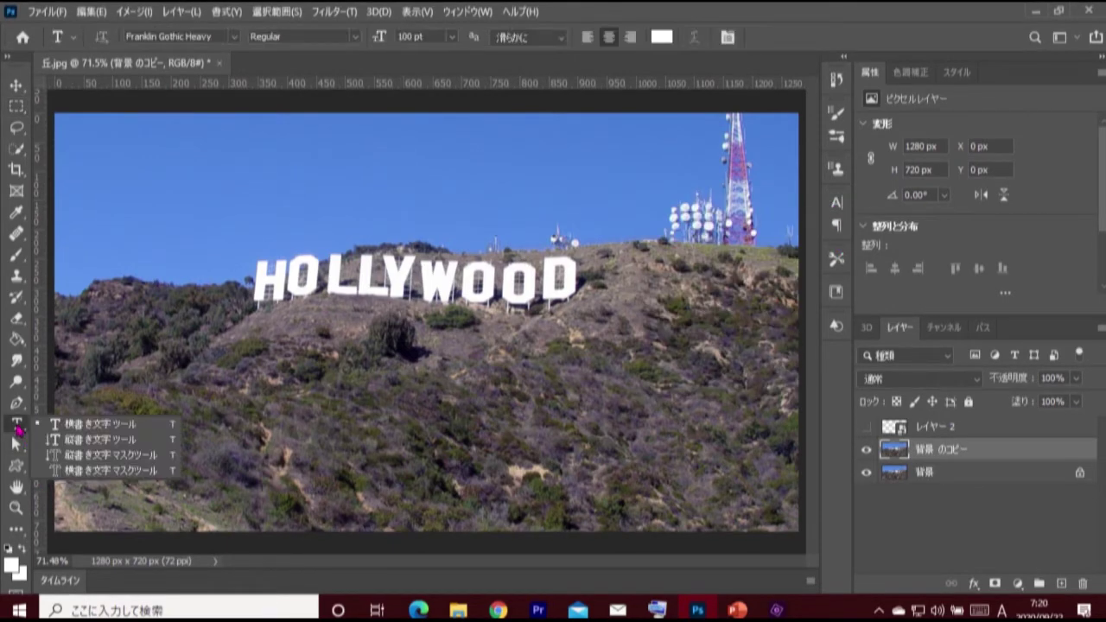
# Type the text 'HALLO JULIET' in the sky above the sign.
pyautogui.click(253, 200)
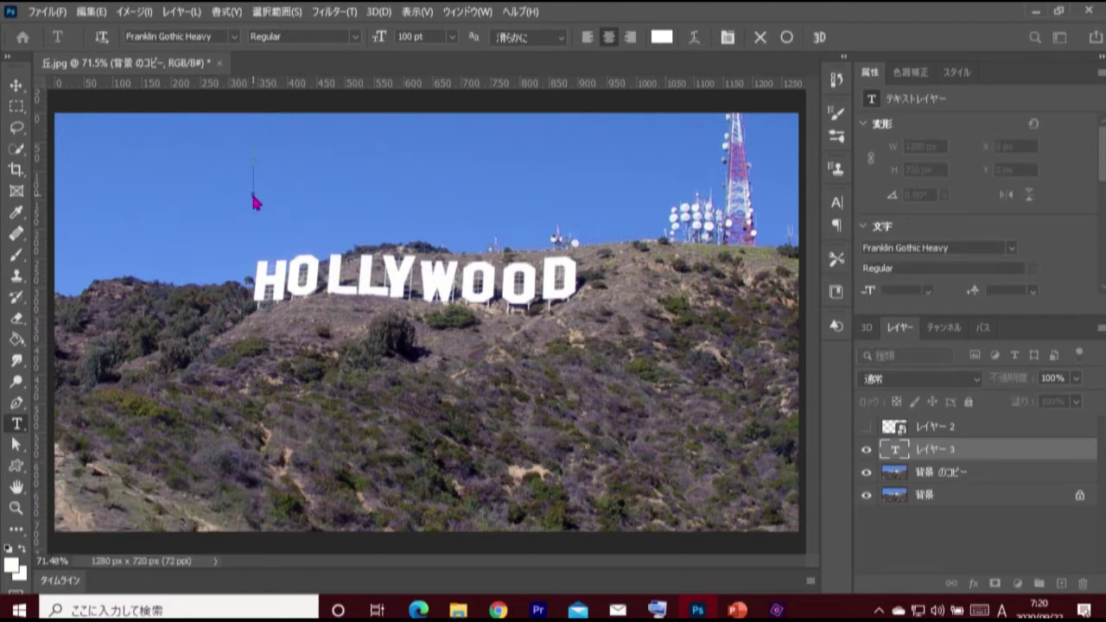
pyautogui.write('HAL')
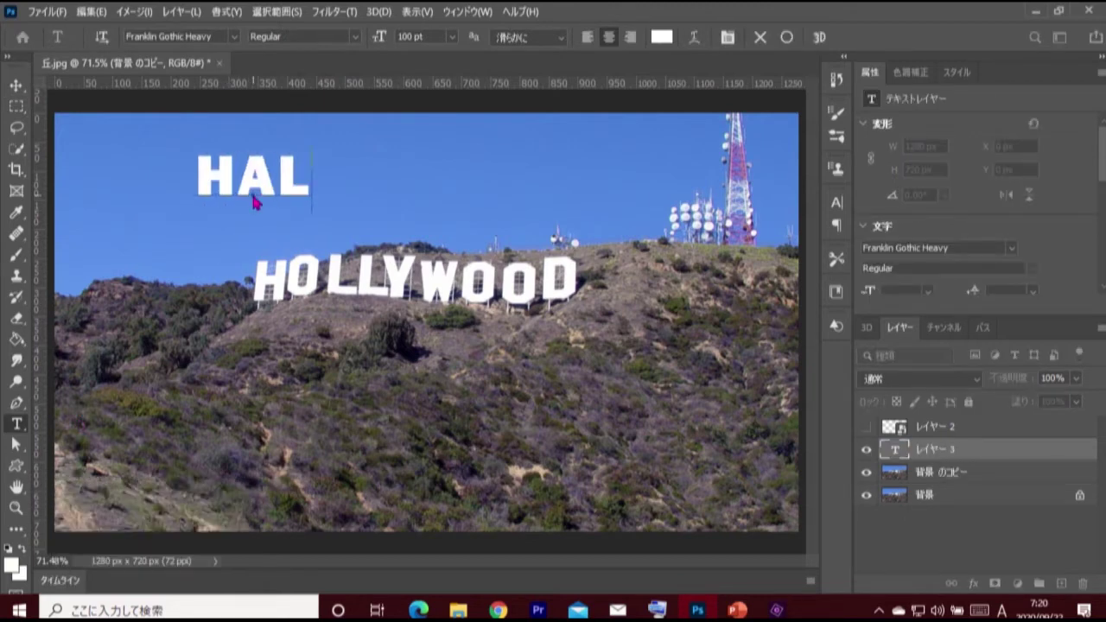
pyautogui.write('LO')
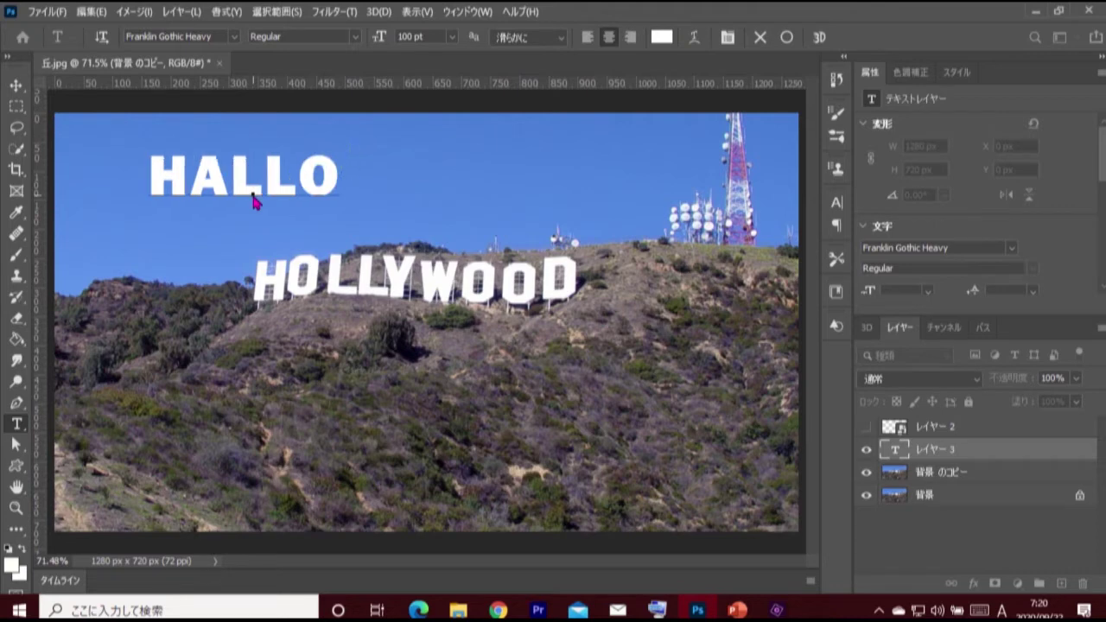
pyautogui.write(' JU')
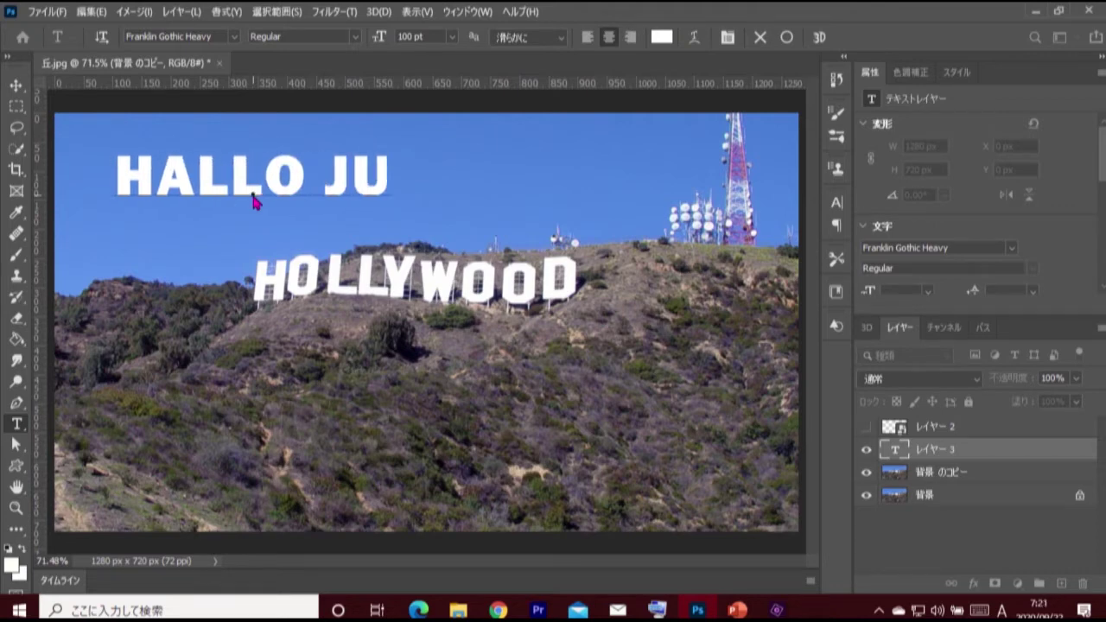
pyautogui.write('LIET')
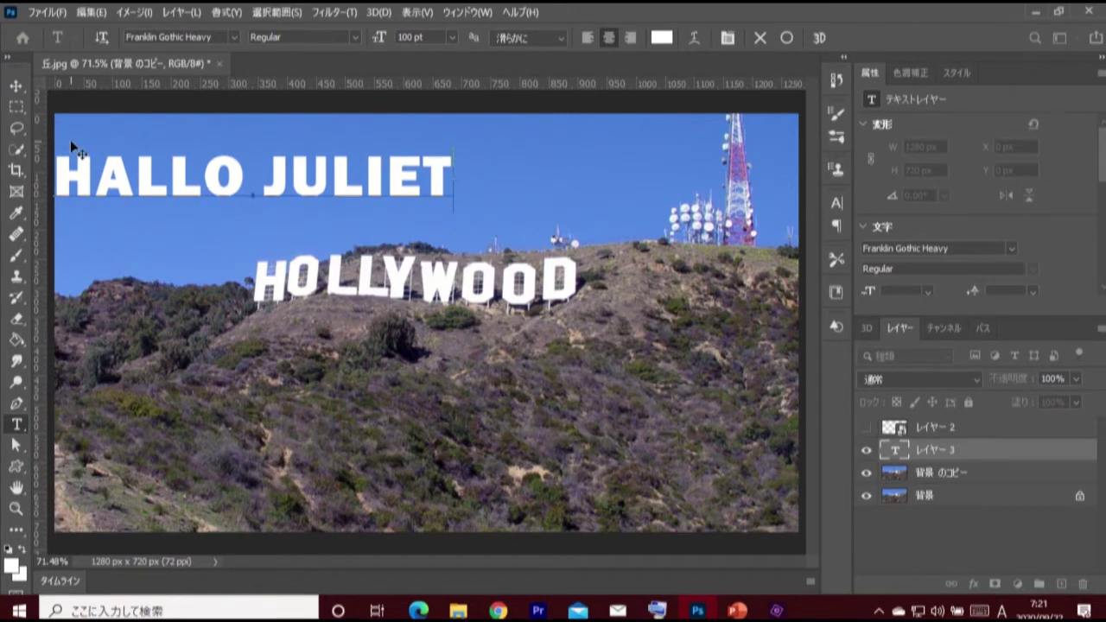
pyautogui.click(786, 38)
# Move HALLO JULIET onto the HOLLYWOOD sign, hide it, and select 背景 のコピー.
pyautogui.press('v')
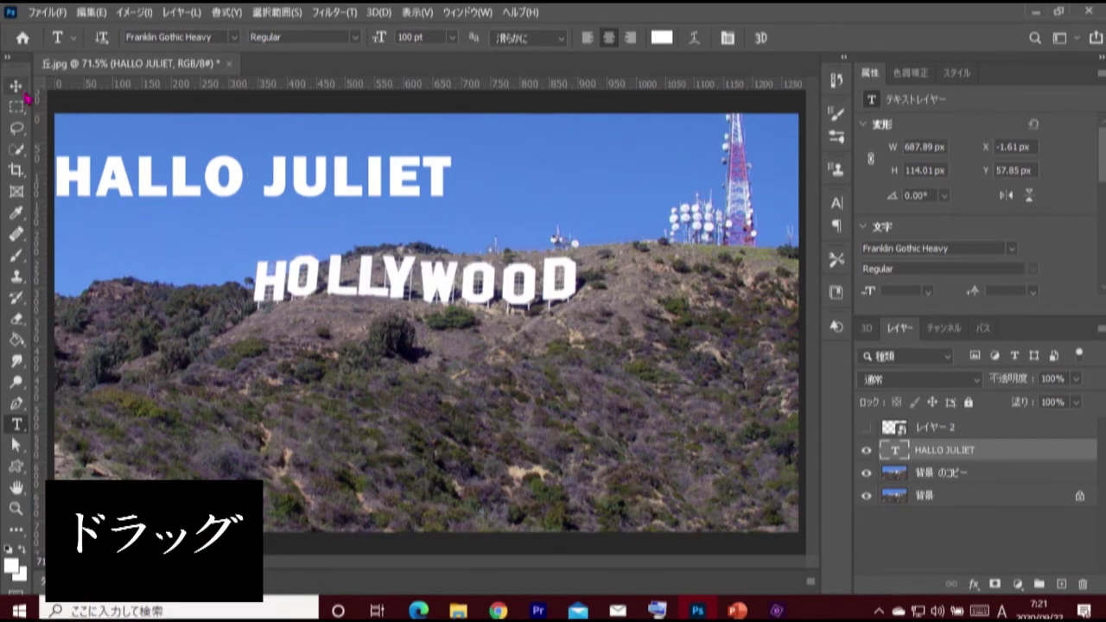
pyautogui.moveTo(242, 185); pyautogui.dragTo(421, 200)
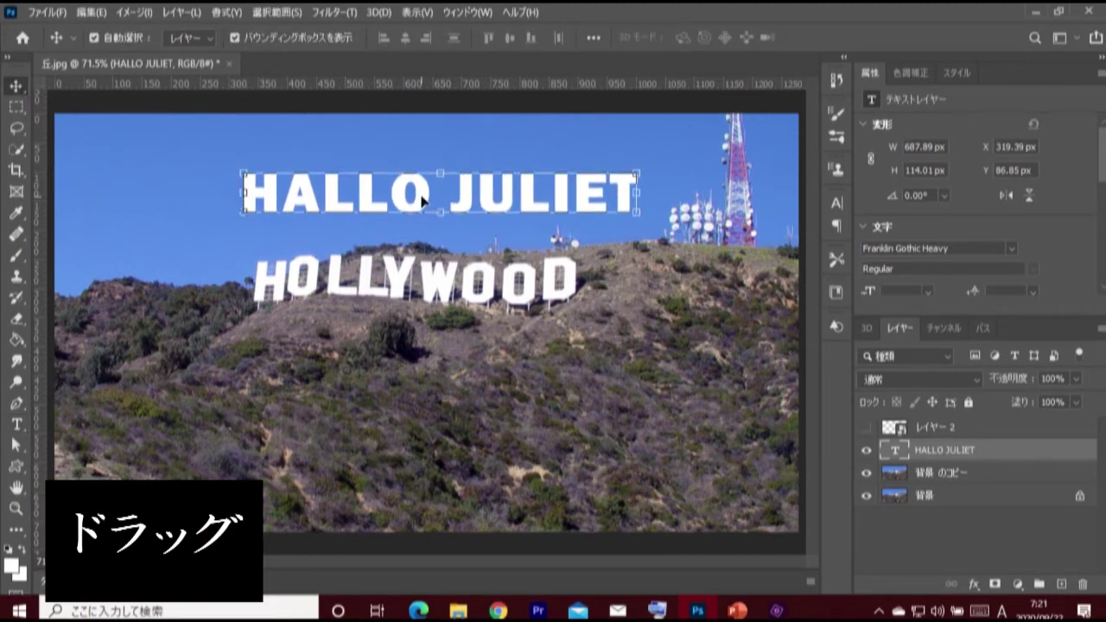
pyautogui.moveTo(382, 193); pyautogui.dragTo(399, 281)
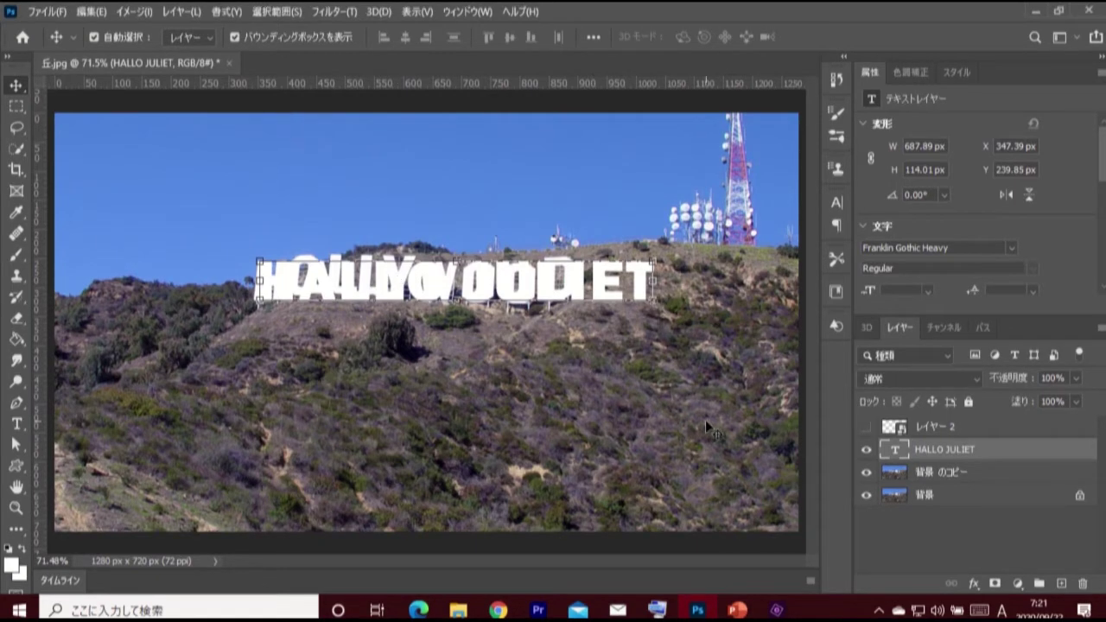
pyautogui.click(865, 450)
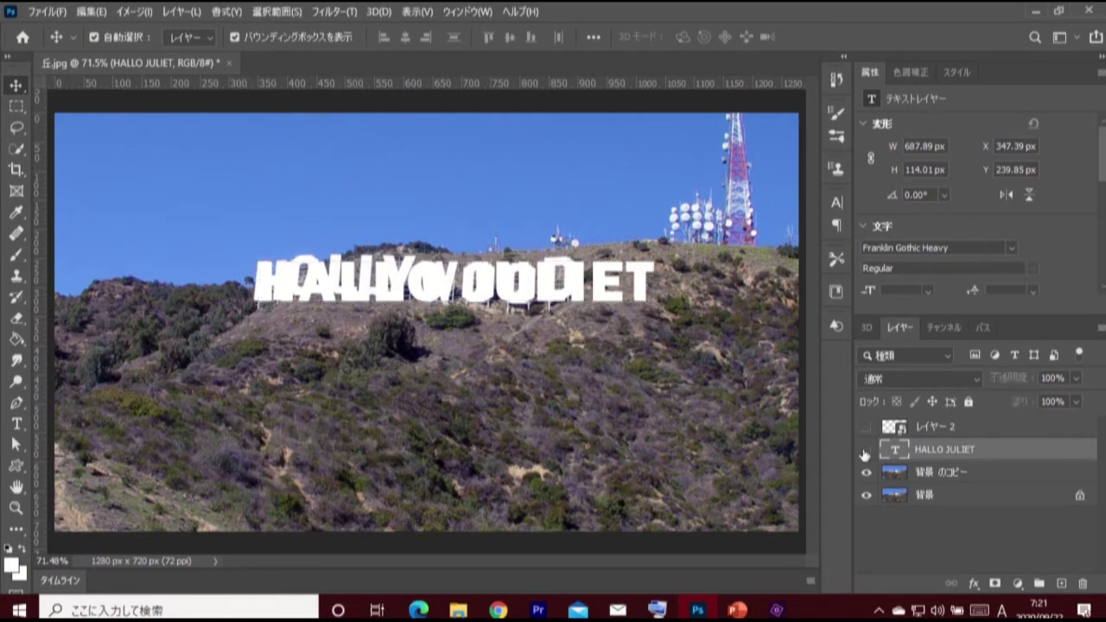
pyautogui.click(954, 474)
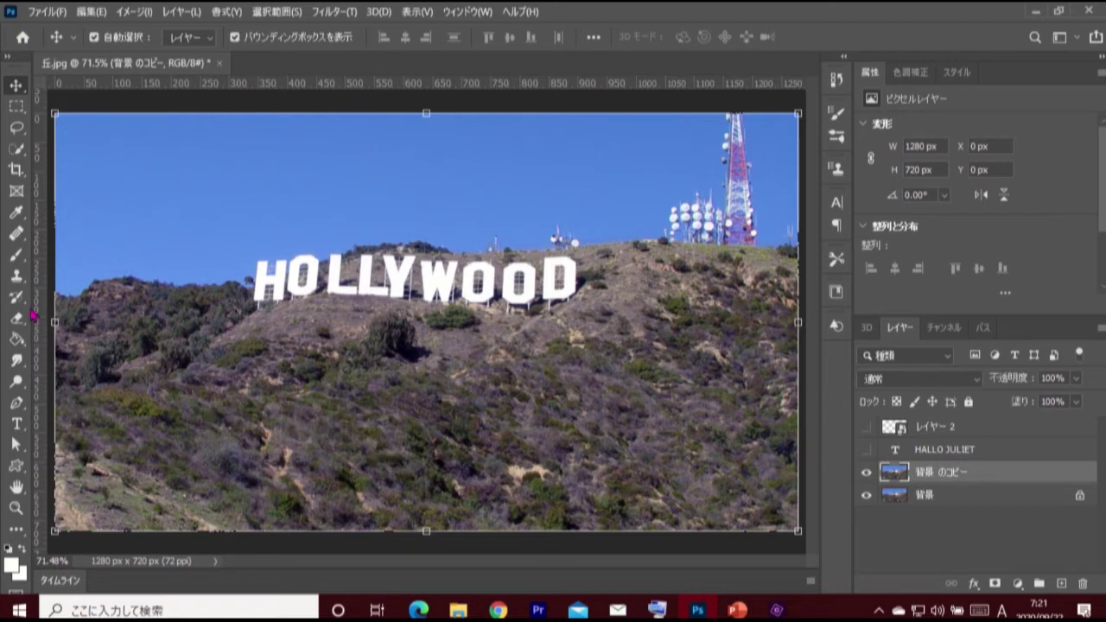
# Clone nearby hillside over the HOLLYWOOD letters with a size-70 Clone Stamp.
pyautogui.click(17, 274)
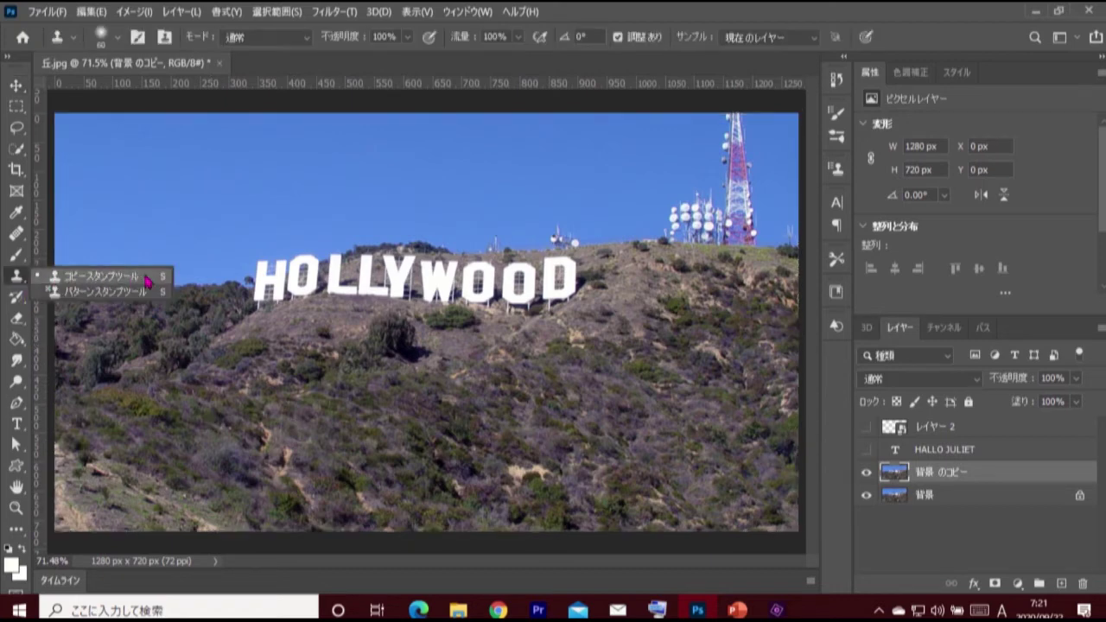
pyautogui.click(143, 276)
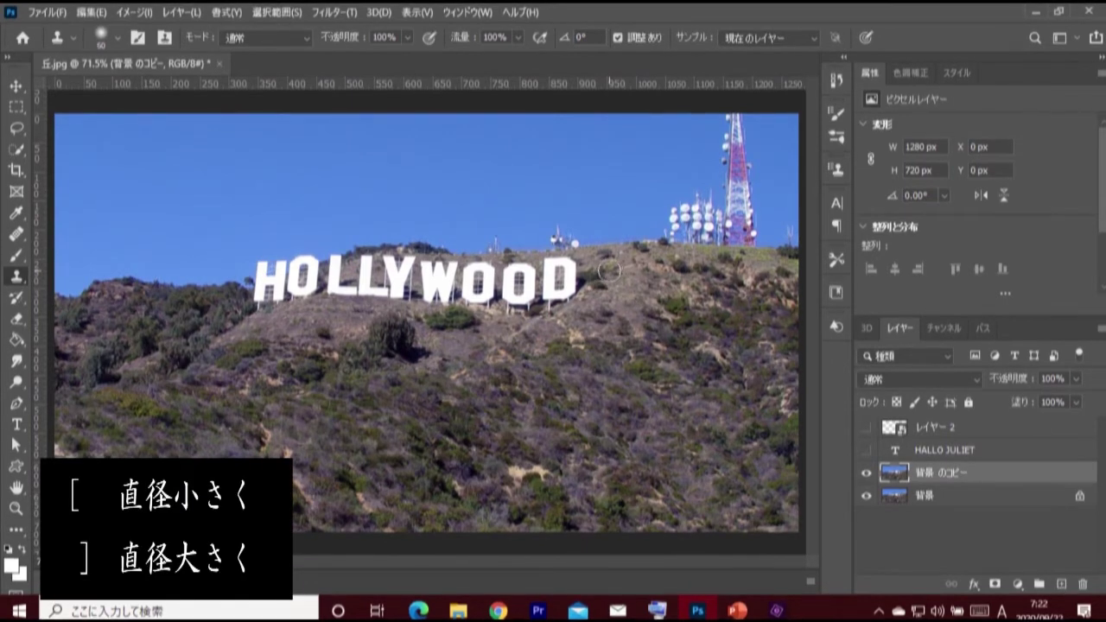
pyautogui.press(']')
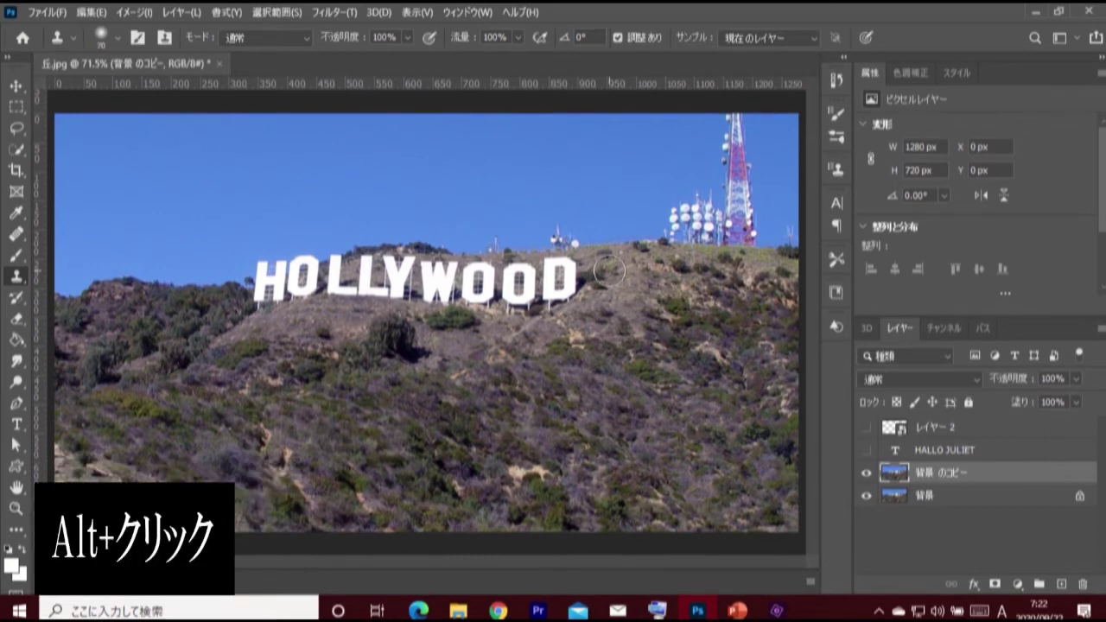
pyautogui.keyDown('alt'); pyautogui.click(608, 272); pyautogui.keyUp('alt')
pyautogui.moveTo(575, 269)
pyautogui.mouseDown()
pyautogui.moveTo(592, 302)
pyautogui.moveTo(563, 294)
pyautogui.moveTo(505, 315)
pyautogui.moveTo(483, 293)
pyautogui.moveTo(432, 285)
pyautogui.moveTo(390, 302)
pyautogui.moveTo(411, 289)
pyautogui.moveTo(389, 277)
pyautogui.moveTo(336, 307)
pyautogui.moveTo(320, 302)
pyautogui.moveTo(319, 239)
pyautogui.moveTo(291, 267)
pyautogui.moveTo(234, 291)
pyautogui.moveTo(331, 255)
pyautogui.mouseUp()
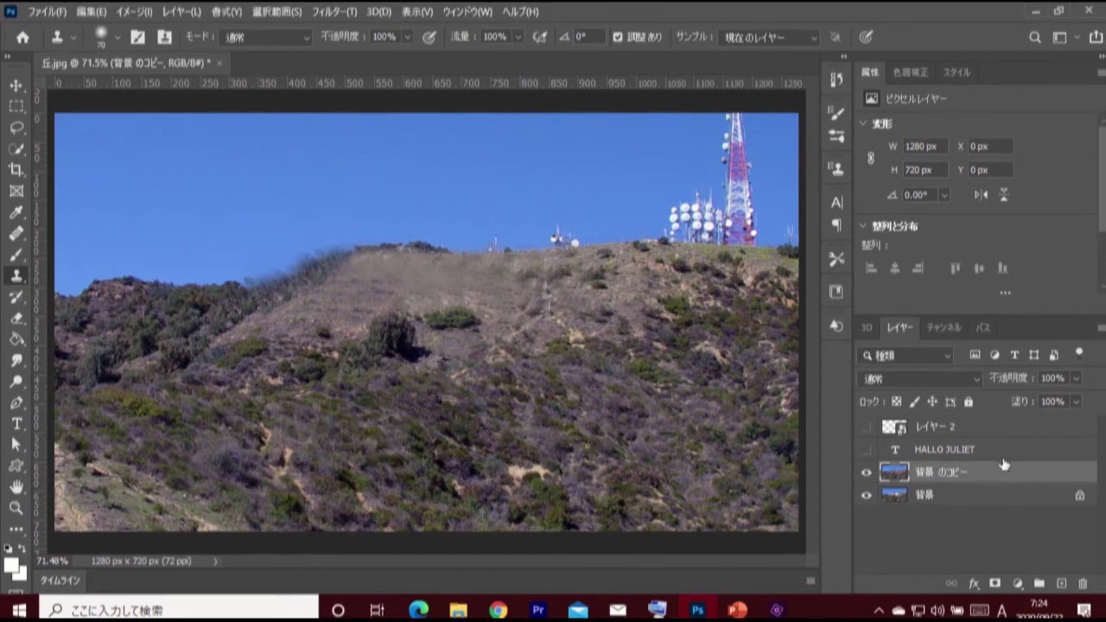
pyautogui.click(1076, 380)
# Compare 背景 のコピー at 55% opacity, show HALLO JULIET, then restore 100% opacity.
pyautogui.moveTo(1075, 401); pyautogui.dragTo(1042, 402)
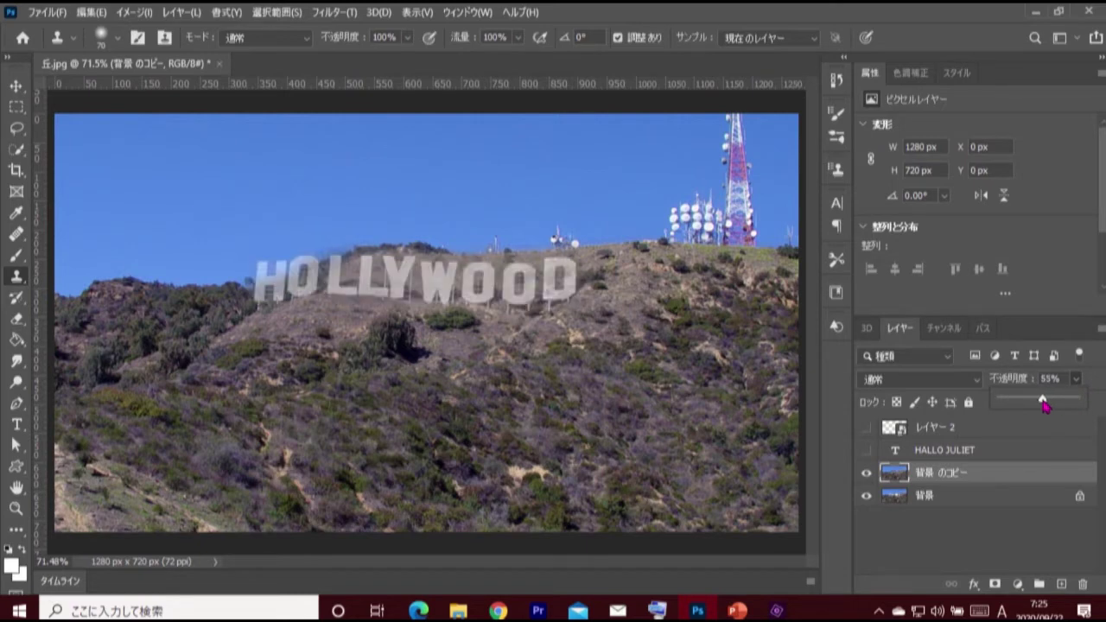
pyautogui.click(866, 450)
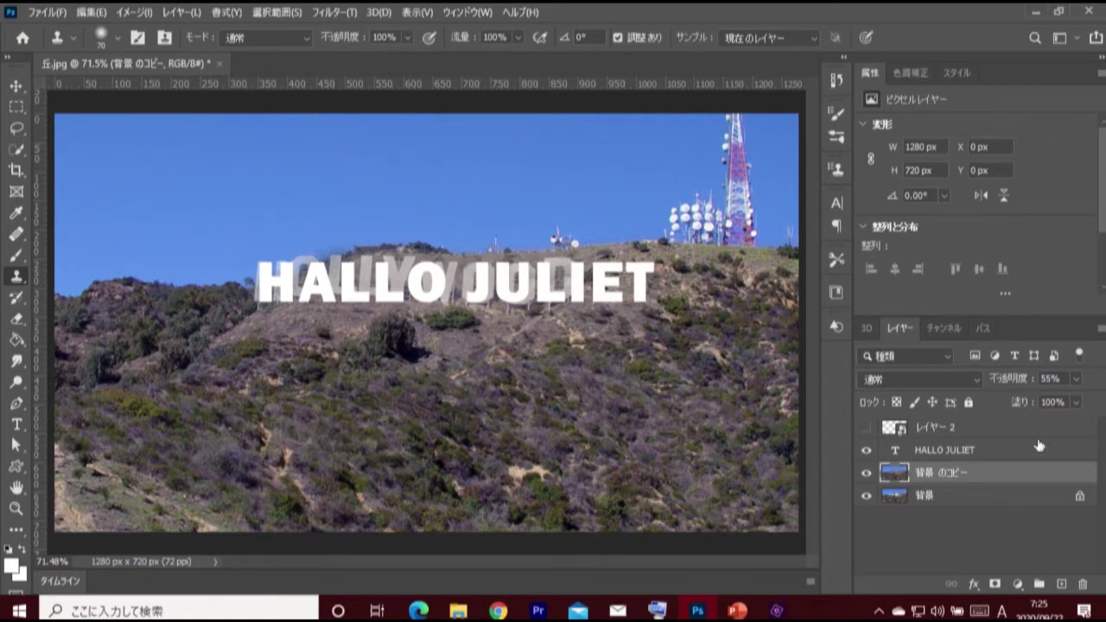
pyautogui.click(1075, 380)
pyautogui.moveTo(1065, 398); pyautogui.dragTo(1098, 398)
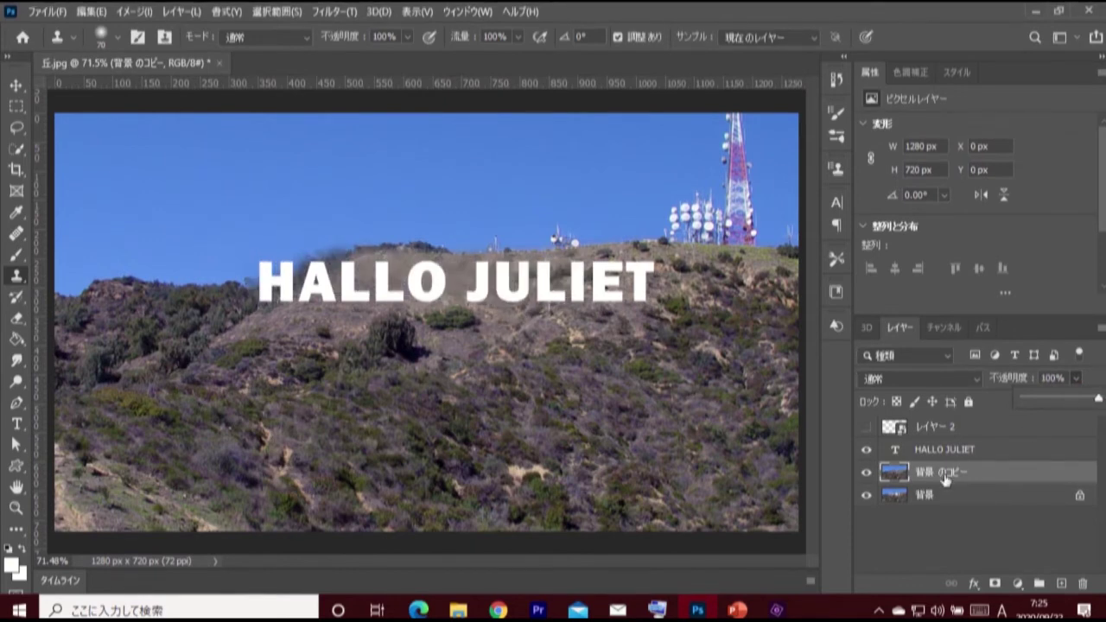
pyautogui.click(17, 424)
# Select the H of HALLO JULIET and shift its baseline by -11 pt.
pyautogui.click(91, 424)
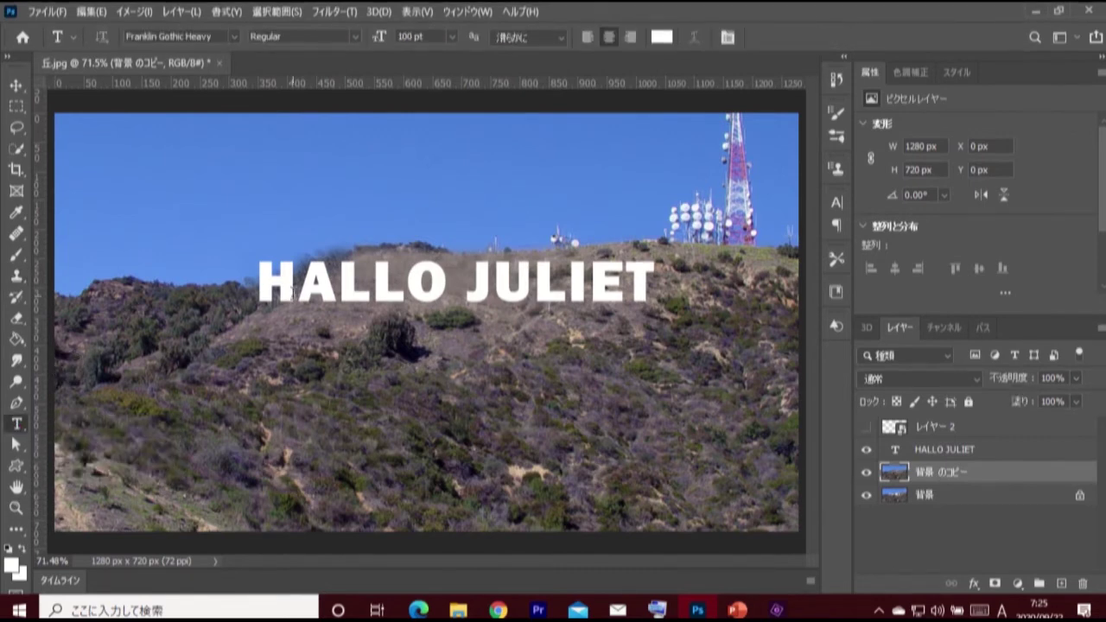
pyautogui.click(944, 450)
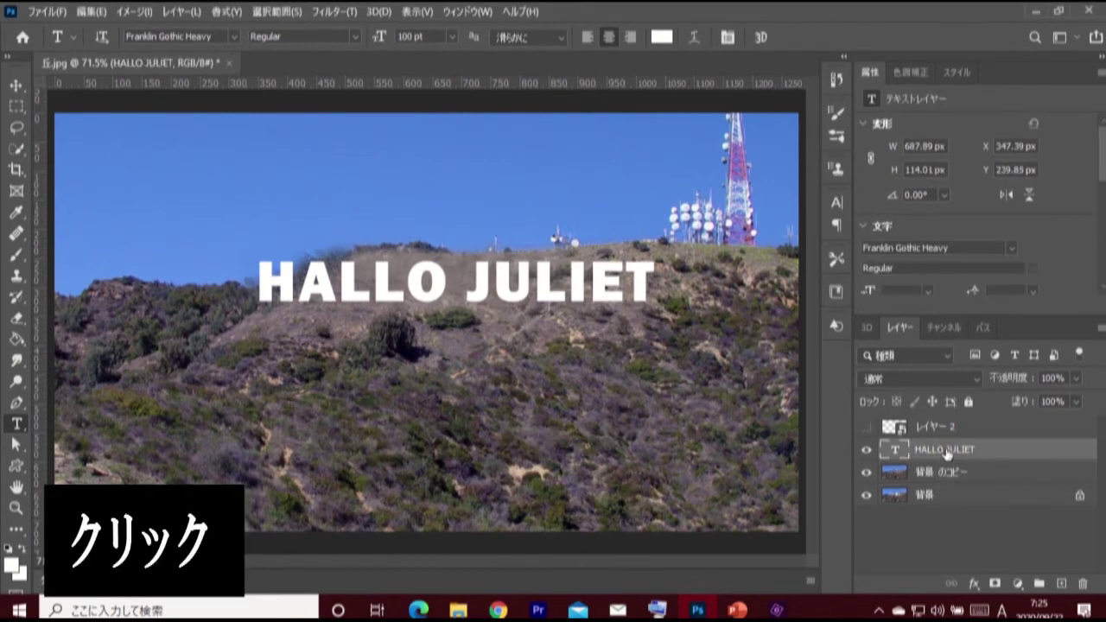
pyautogui.click(298, 294)
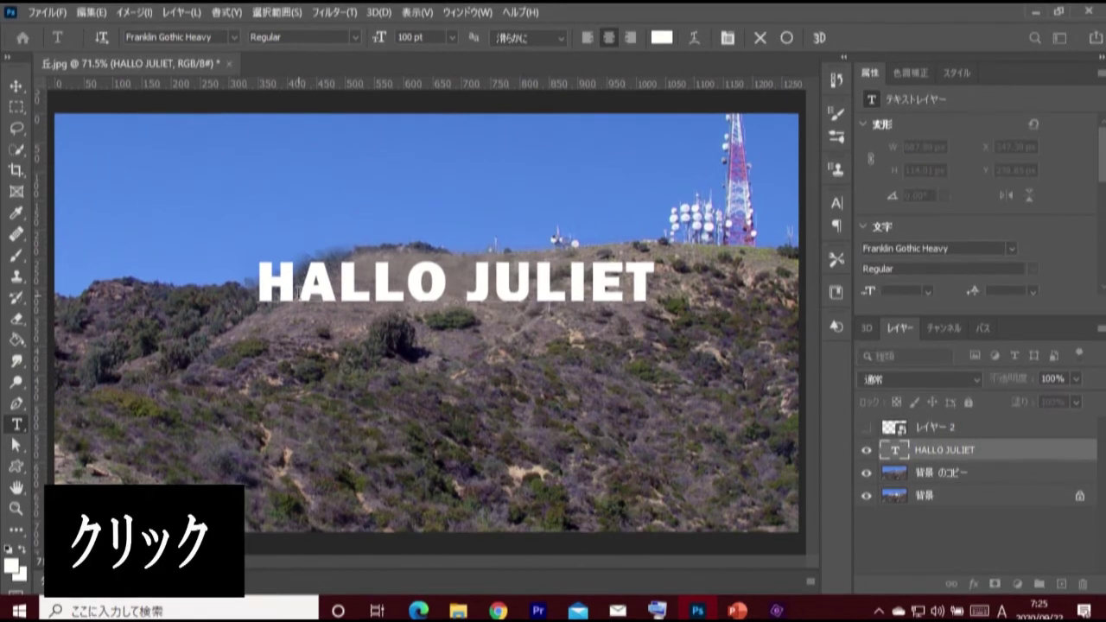
pyautogui.moveTo(298, 293); pyautogui.dragTo(258, 294)
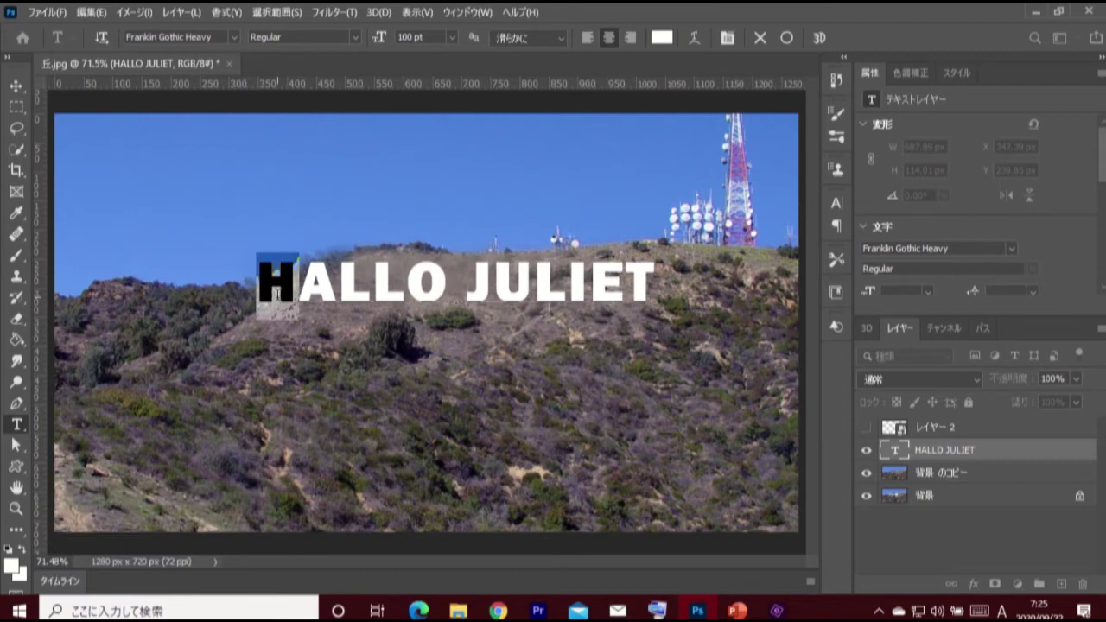
pyautogui.click(836, 206)
pyautogui.write('-11')
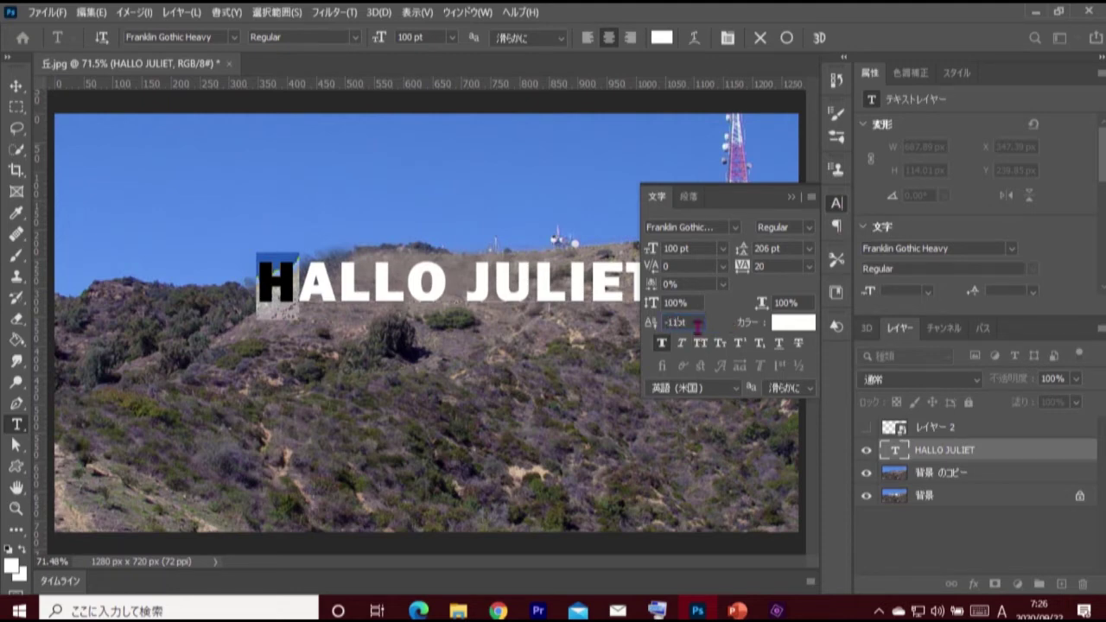
pyautogui.press('Return')
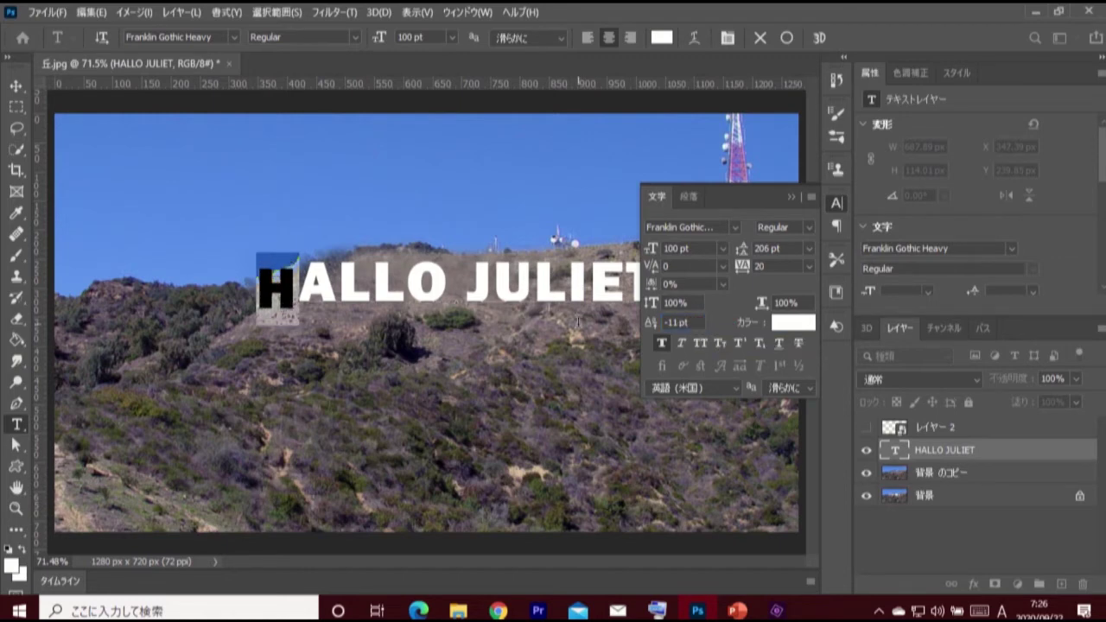
pyautogui.click(340, 285)
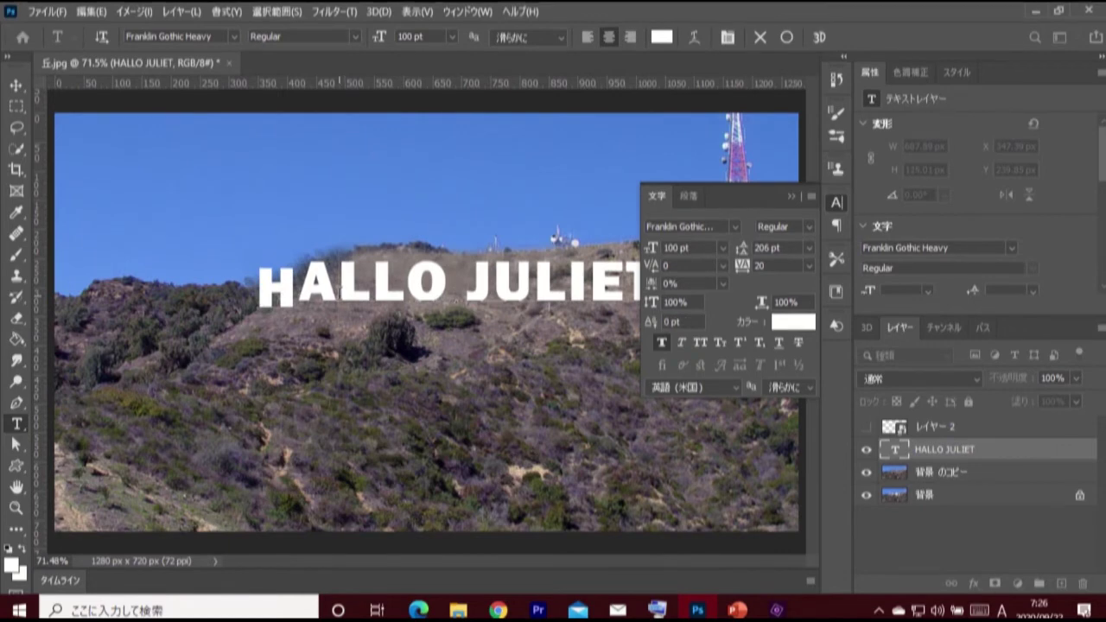
# Give the letter A a -2 pt baseline shift.
pyautogui.moveTo(299, 285); pyautogui.dragTo(337, 287)
pyautogui.click(678, 322)
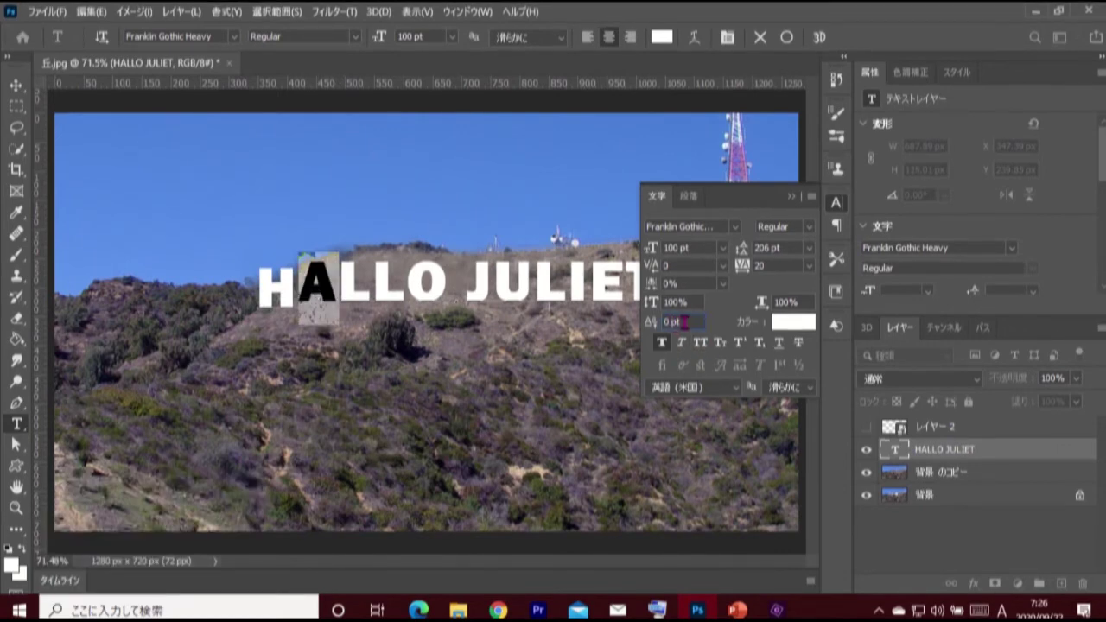
pyautogui.write('-')
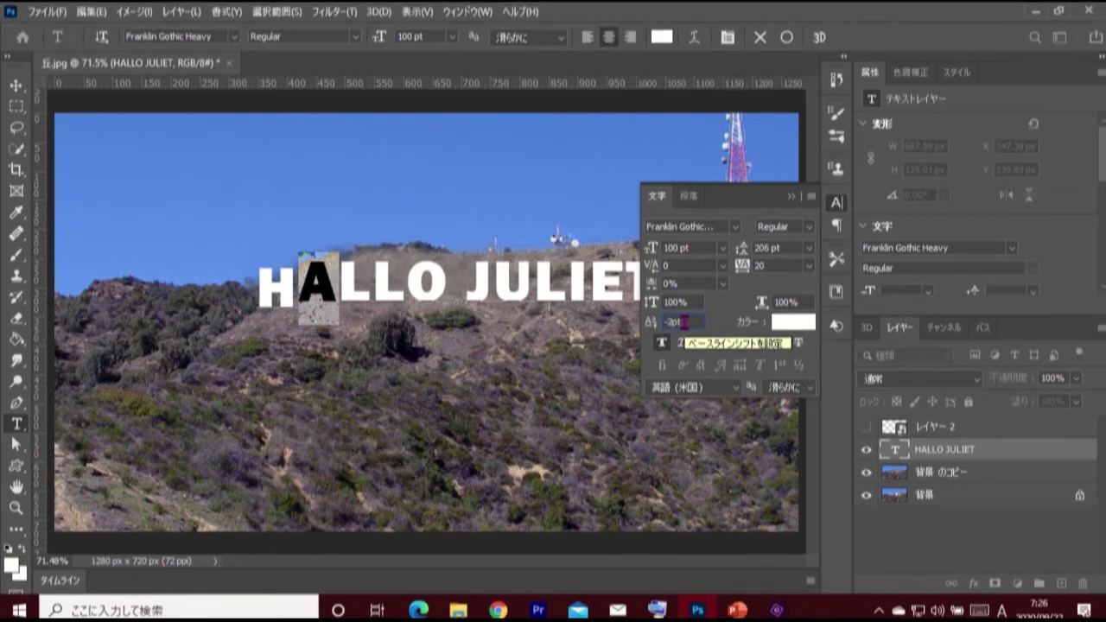
pyautogui.write('2')
pyautogui.press('Return')
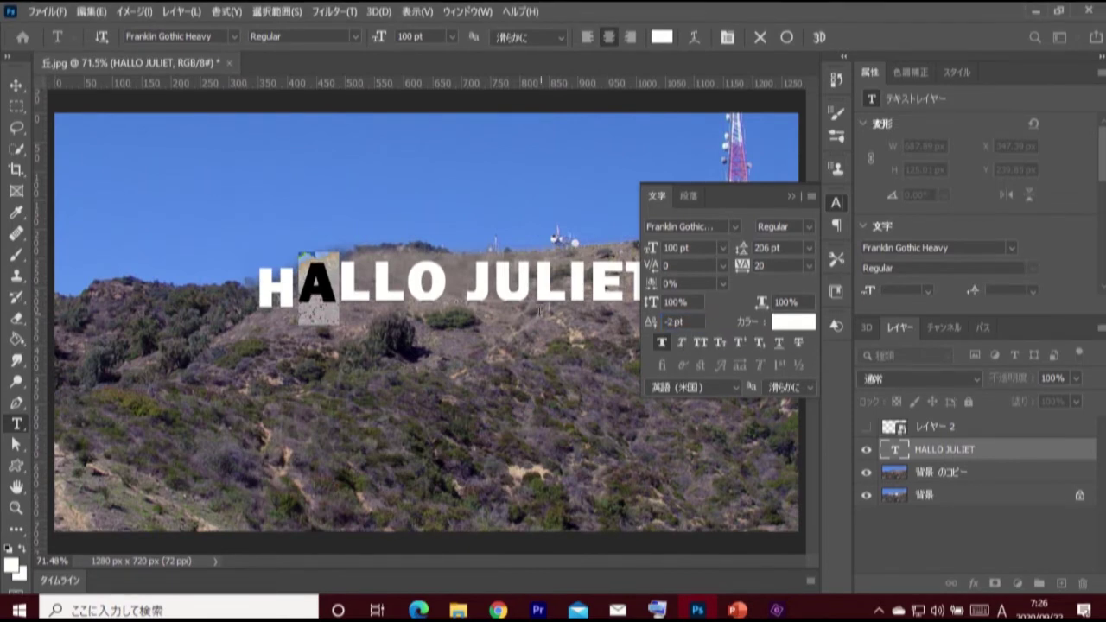
# Step the letter selection through JULIET to the final T and close the character settings.
pyautogui.press('Right')
pyautogui.press('Right')
pyautogui.hotkey('shift', 'Right')
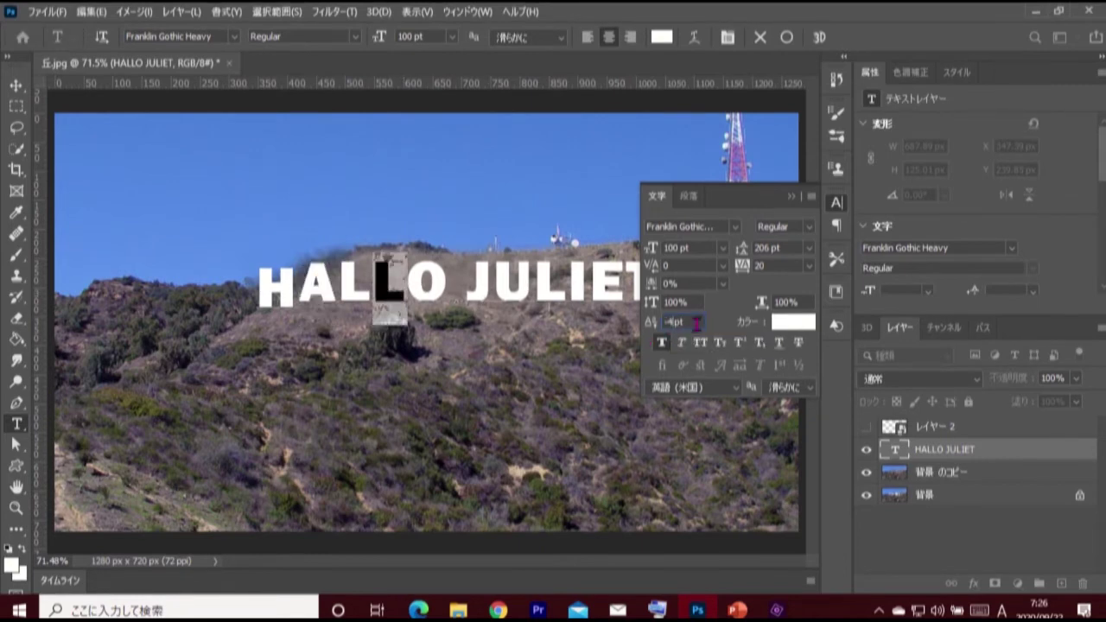
pyautogui.press('Right')
pyautogui.hotkey('shift', 'Right')
pyautogui.press('Right')
pyautogui.press('Right')
pyautogui.hotkey('shift', 'Right')
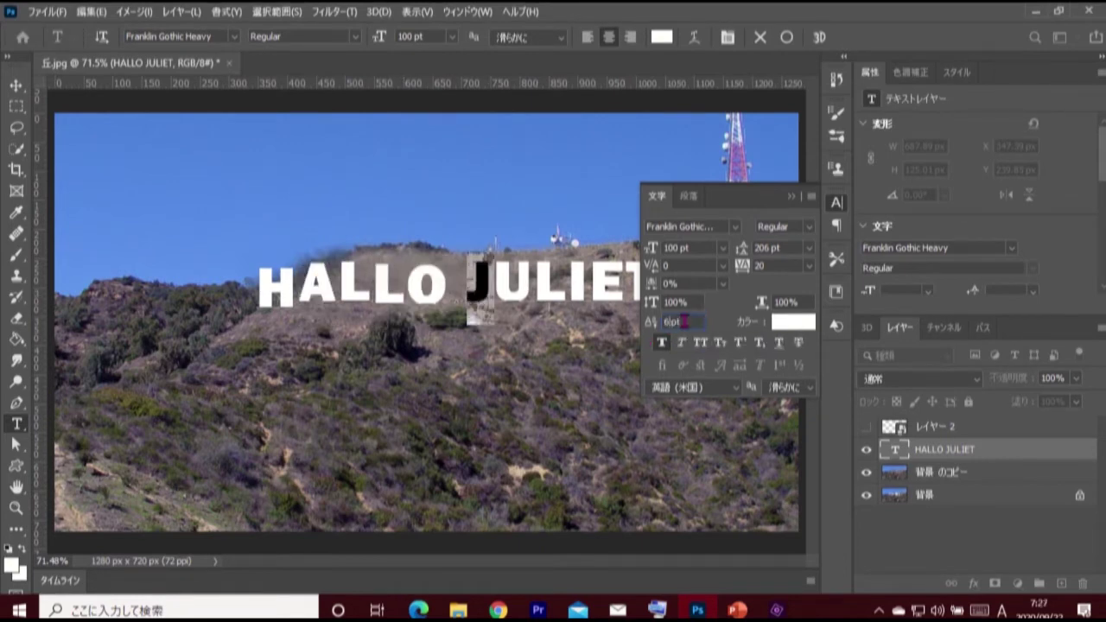
pyautogui.press('Right')
pyautogui.press('Right')
pyautogui.press('Right')
pyautogui.hotkey('shift', 'Right')
pyautogui.press('Right')
pyautogui.hotkey('shift', 'Right')
pyautogui.press('Right')
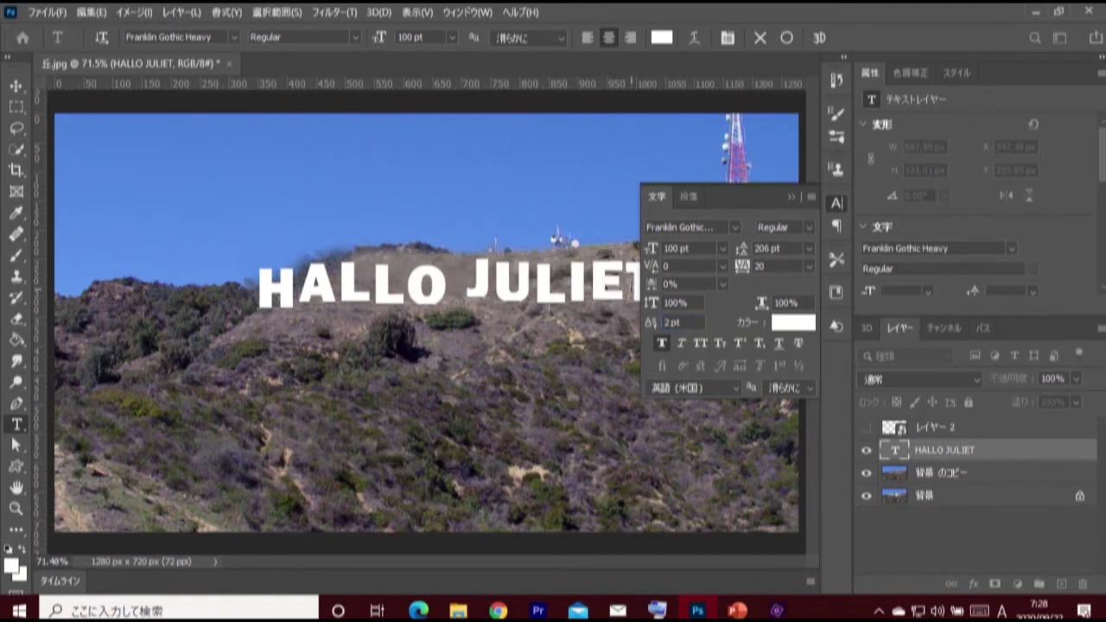
pyautogui.hotkey('shift', 'Right')
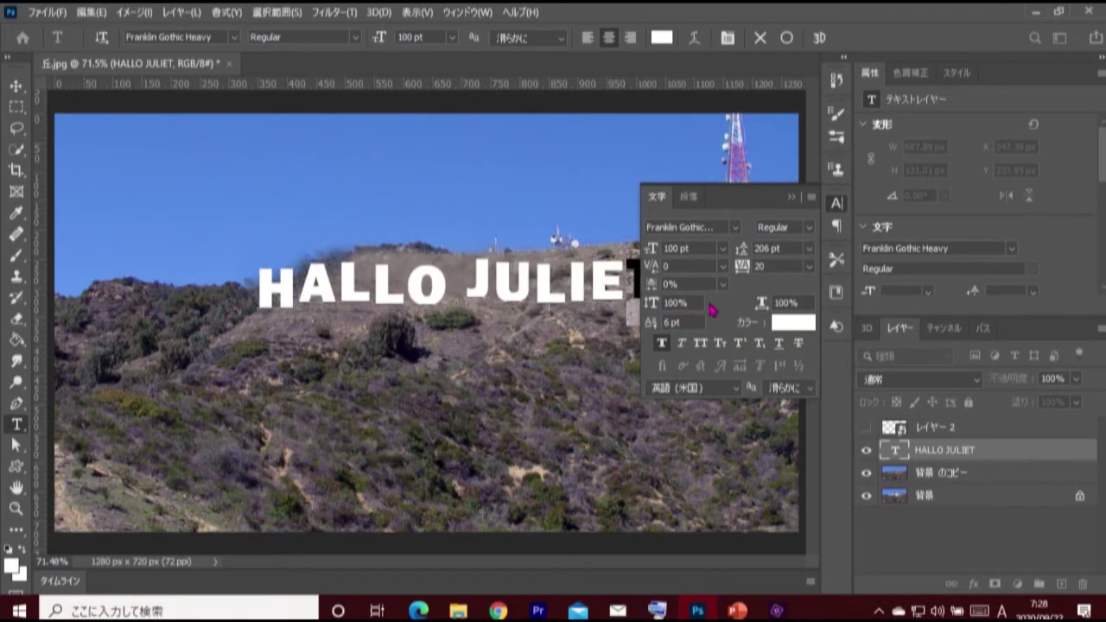
pyautogui.click(791, 198)
# Finish the text edit, show レイヤー 2, and duplicate the lattice support layer.
pyautogui.click(936, 450)
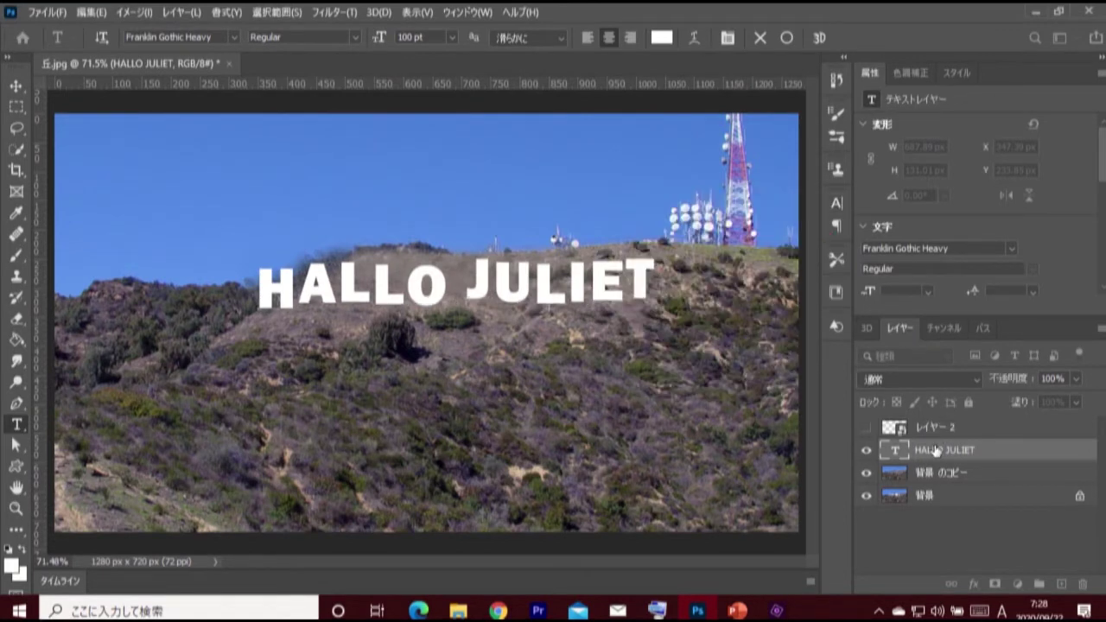
pyautogui.click(867, 427)
pyautogui.click(964, 429)
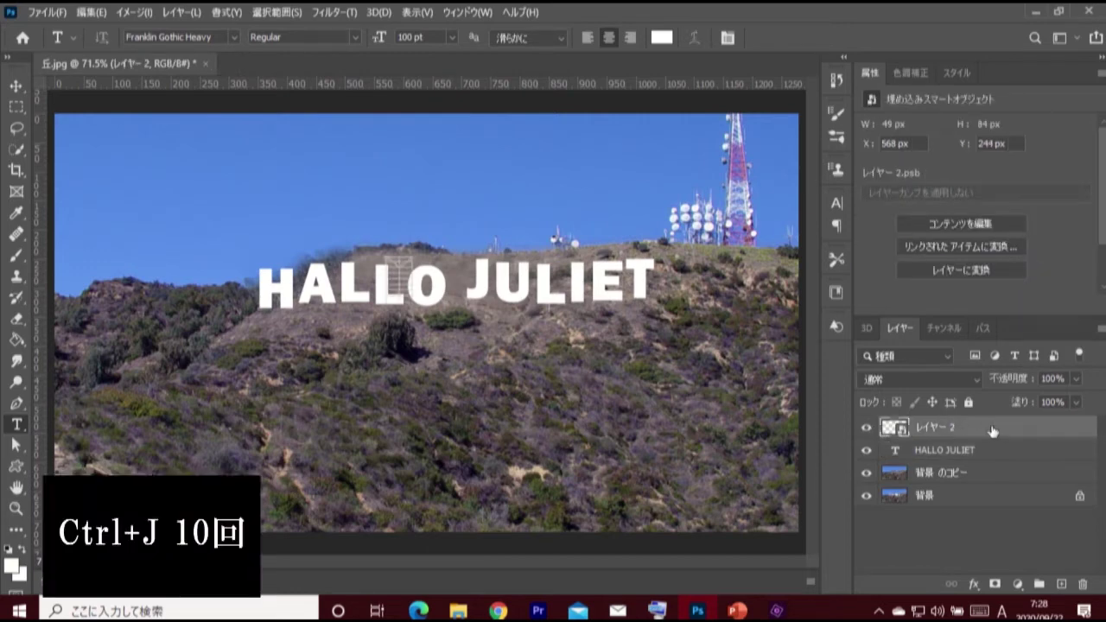
pyautogui.hotkey('ctrl', 'j')
pyautogui.hotkey('ctrl', 'j')
pyautogui.hotkey('ctrl', 'j')
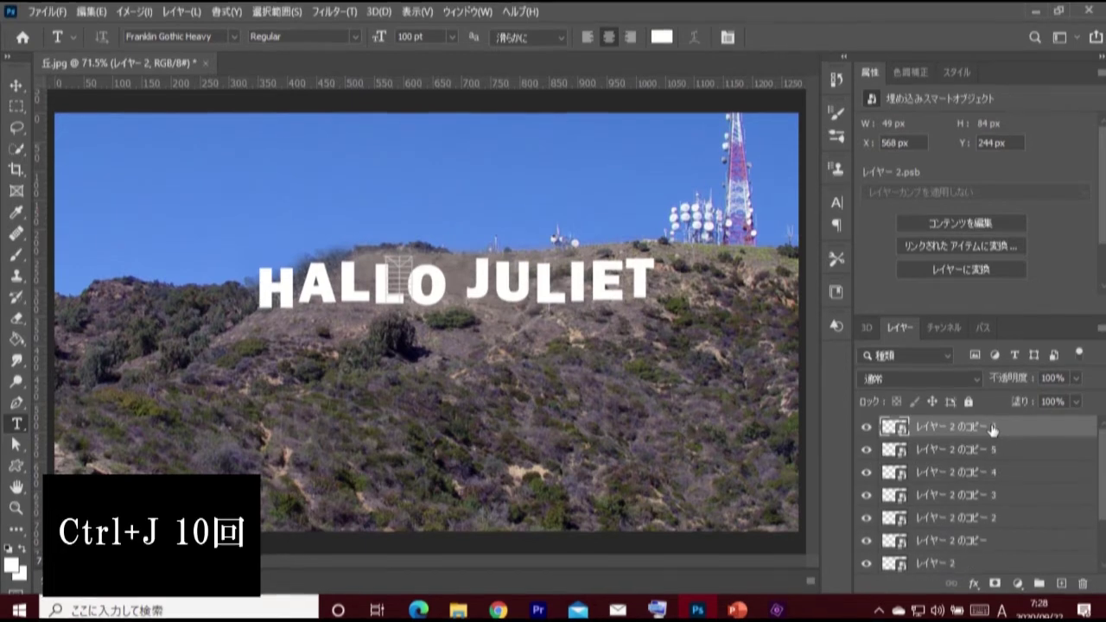
pyautogui.hotkey('ctrl', 'j')
pyautogui.hotkey('ctrl', 'j')
pyautogui.hotkey('ctrl', 'j')
pyautogui.hotkey('ctrl', 'j')
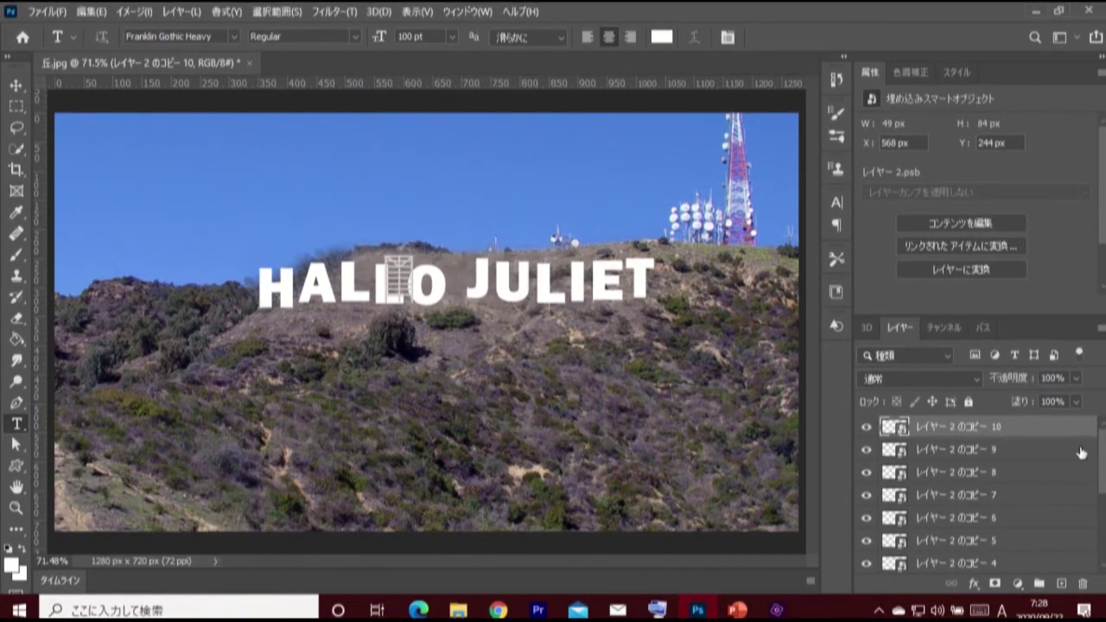
# Group all lattice layers into グループ 1 and select the original レイヤー 2.
pyautogui.moveTo(1103, 446); pyautogui.dragTo(1102, 520)
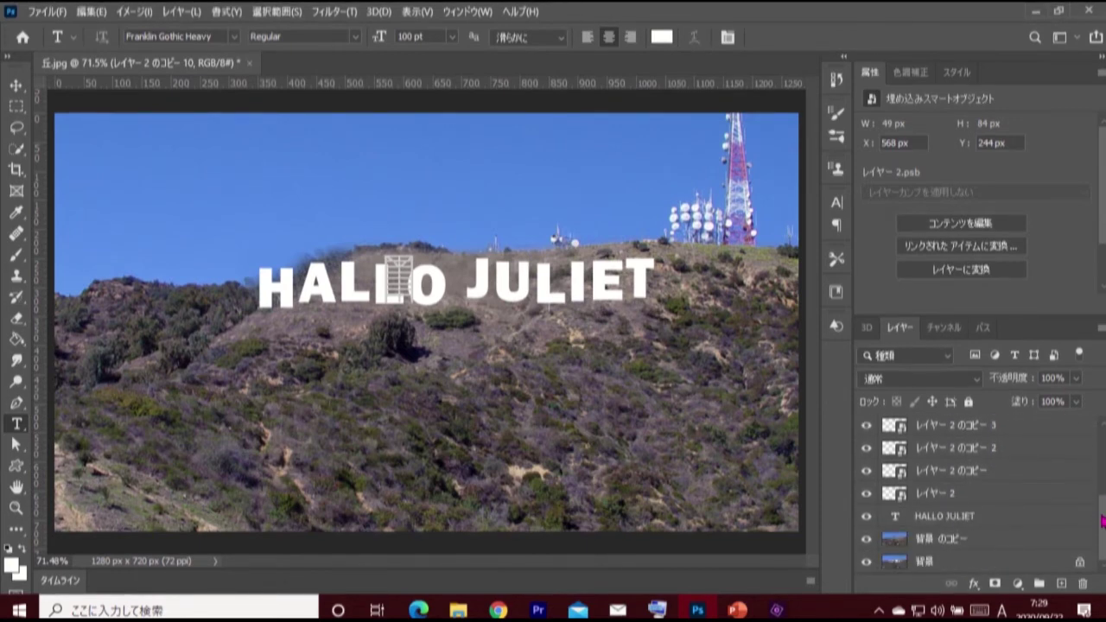
pyautogui.click(965, 495)
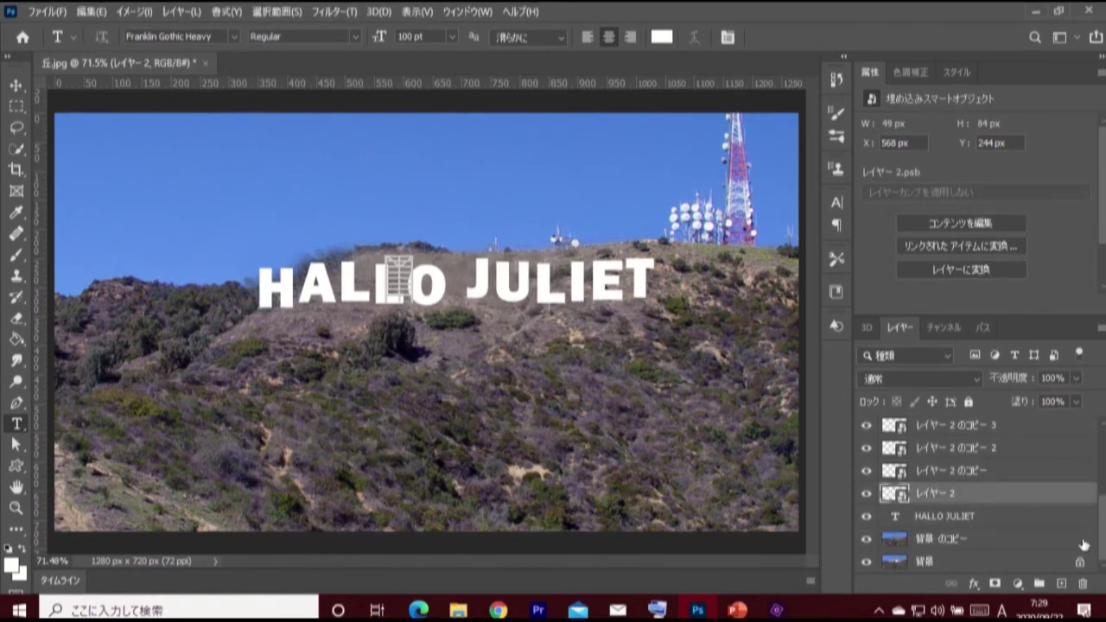
pyautogui.moveTo(1103, 551); pyautogui.dragTo(1103, 474)
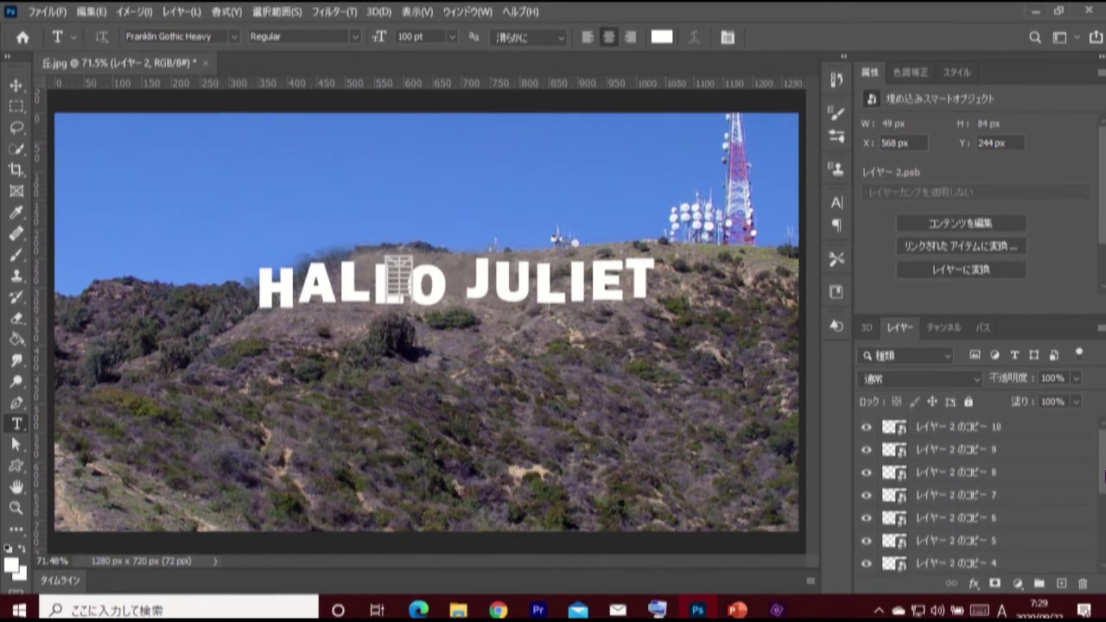
pyautogui.keyDown('shift'); pyautogui.click(999, 426); pyautogui.keyUp('shift')
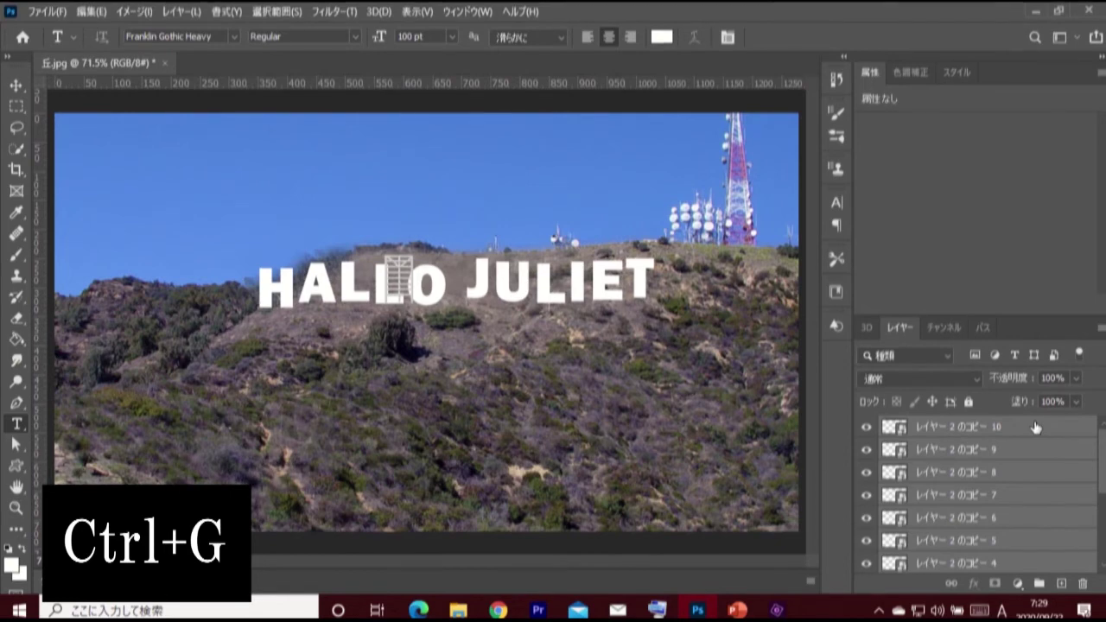
pyautogui.hotkey('ctrl', 'g')
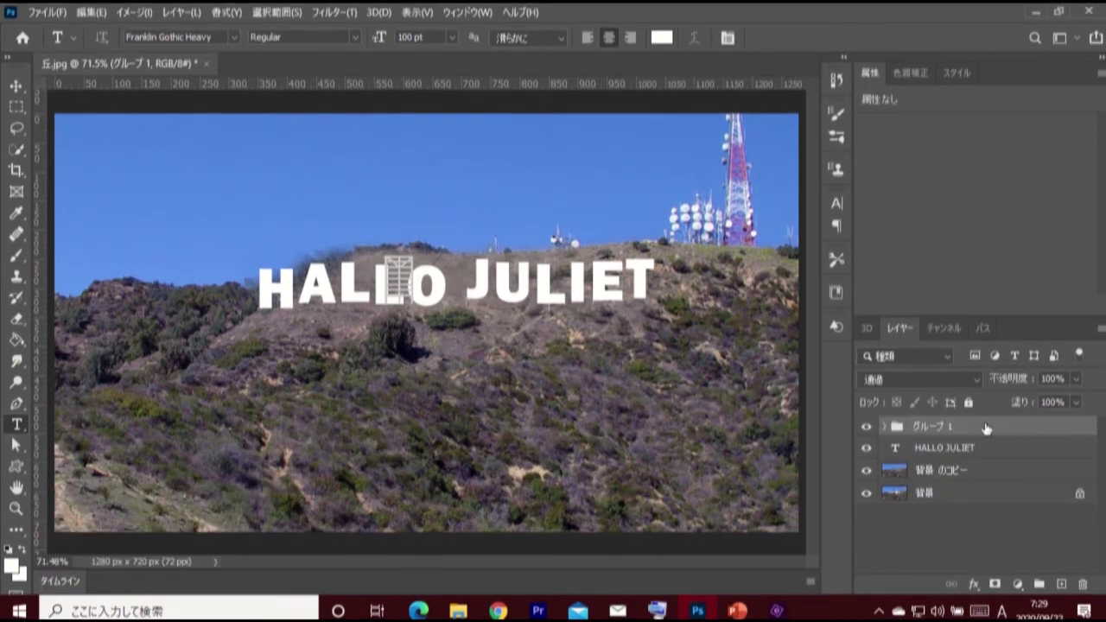
pyautogui.click(884, 426)
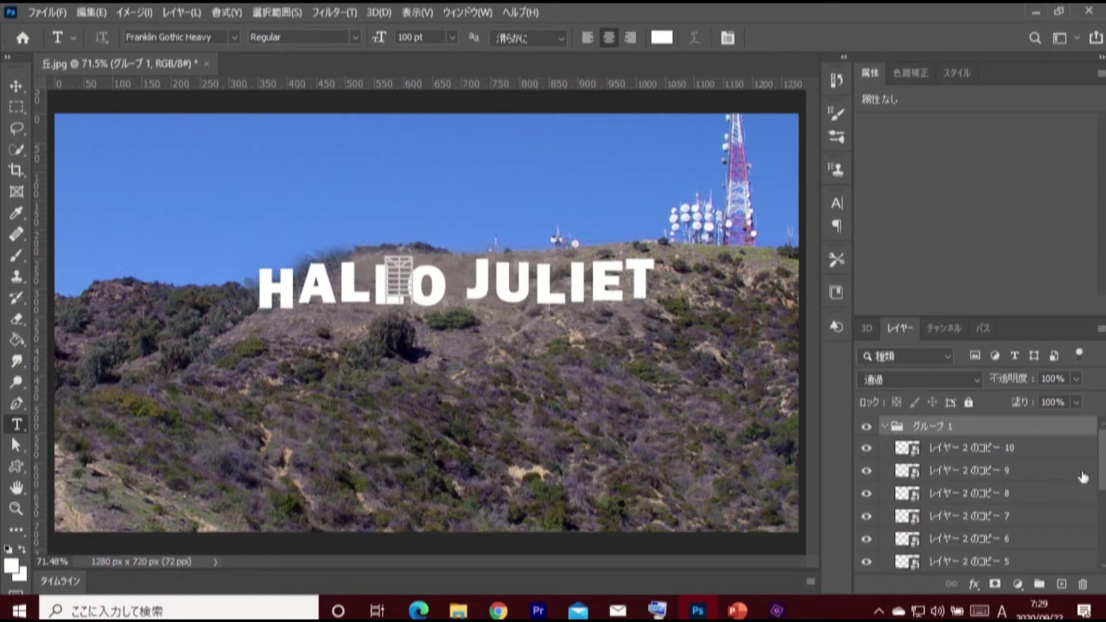
pyautogui.moveTo(1101, 455); pyautogui.dragTo(1102, 526)
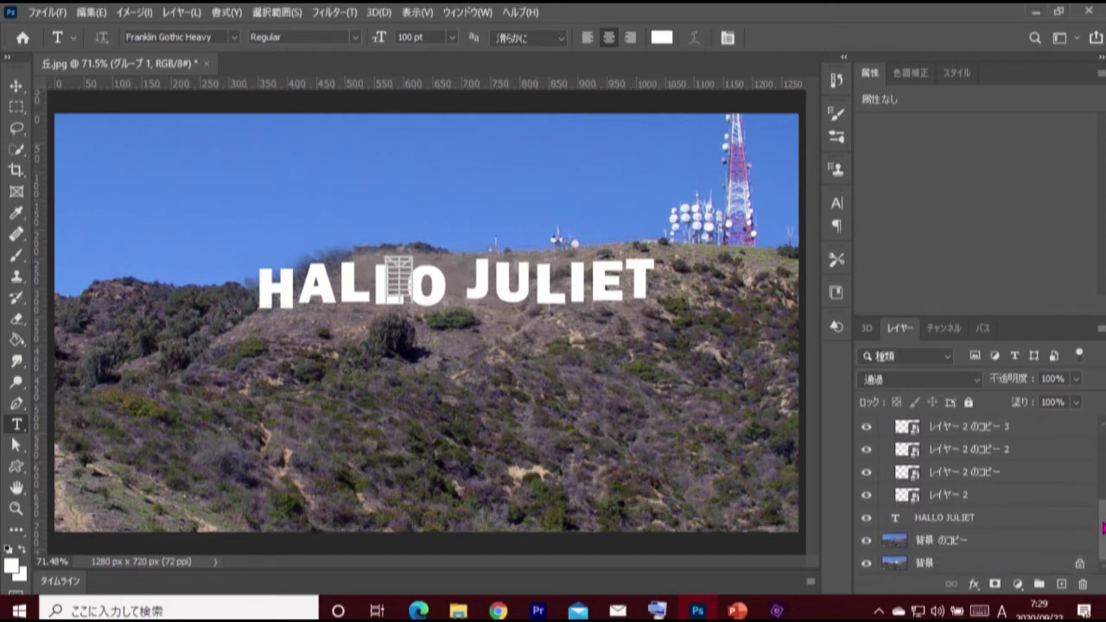
pyautogui.click(964, 498)
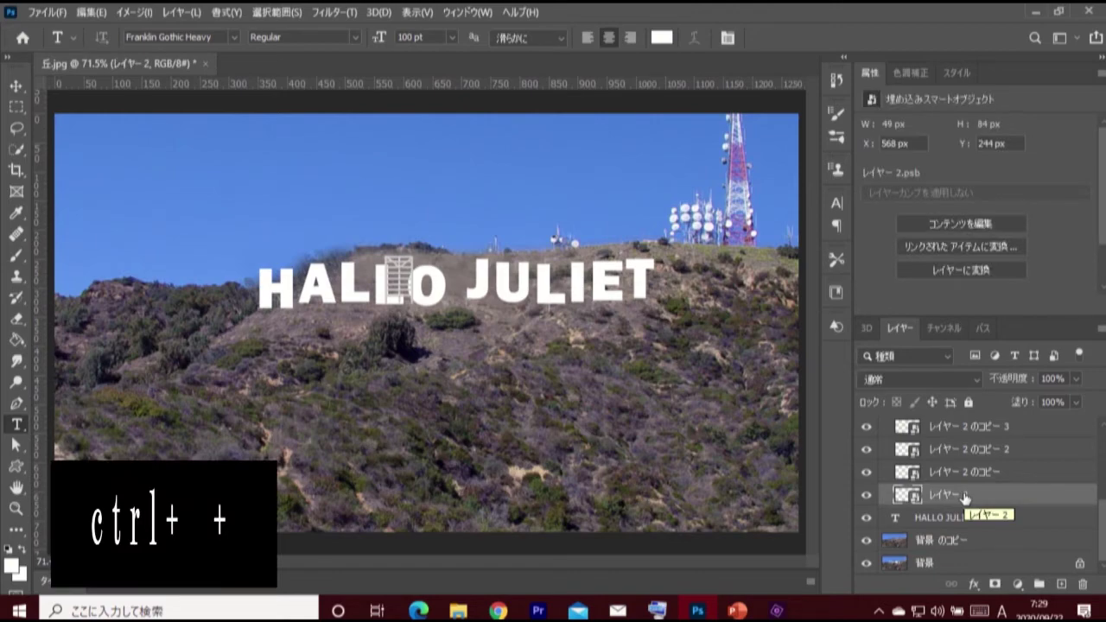
# Zoom to 200% and move the original lattice behind the letter H.
pyautogui.hotkey('ctrl', '+')
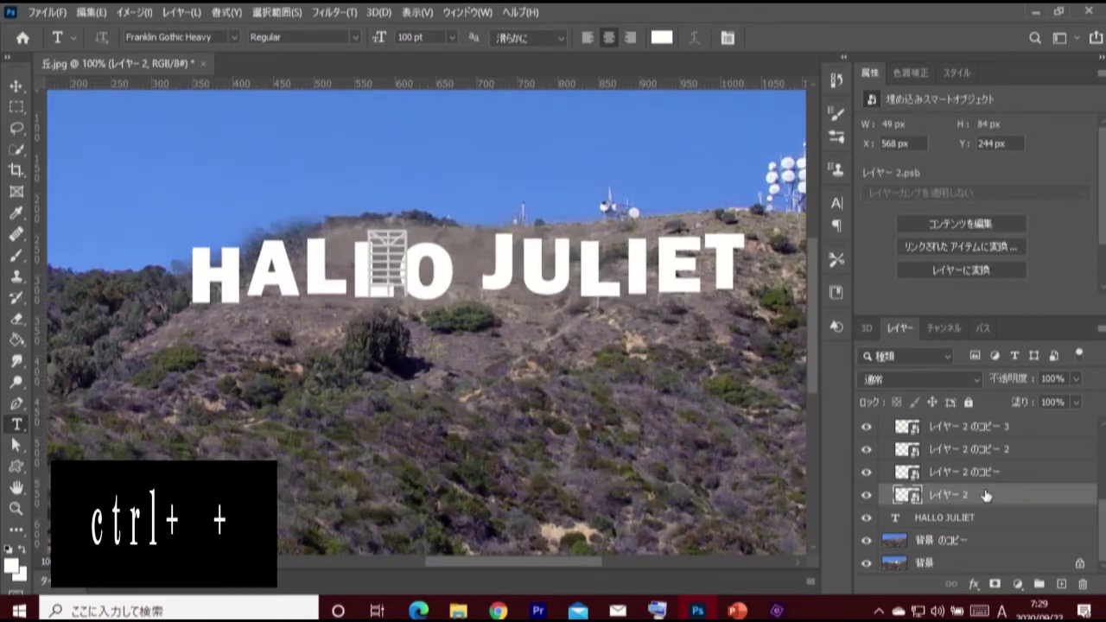
pyautogui.hotkey('ctrl', '+')
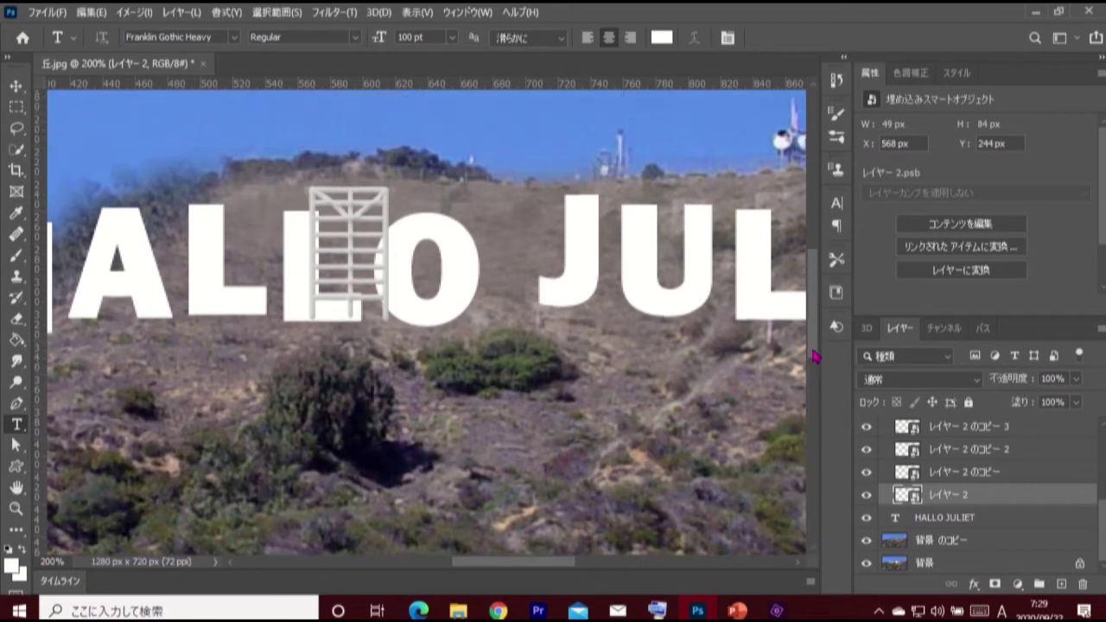
pyautogui.moveTo(818, 371); pyautogui.dragTo(817, 350)
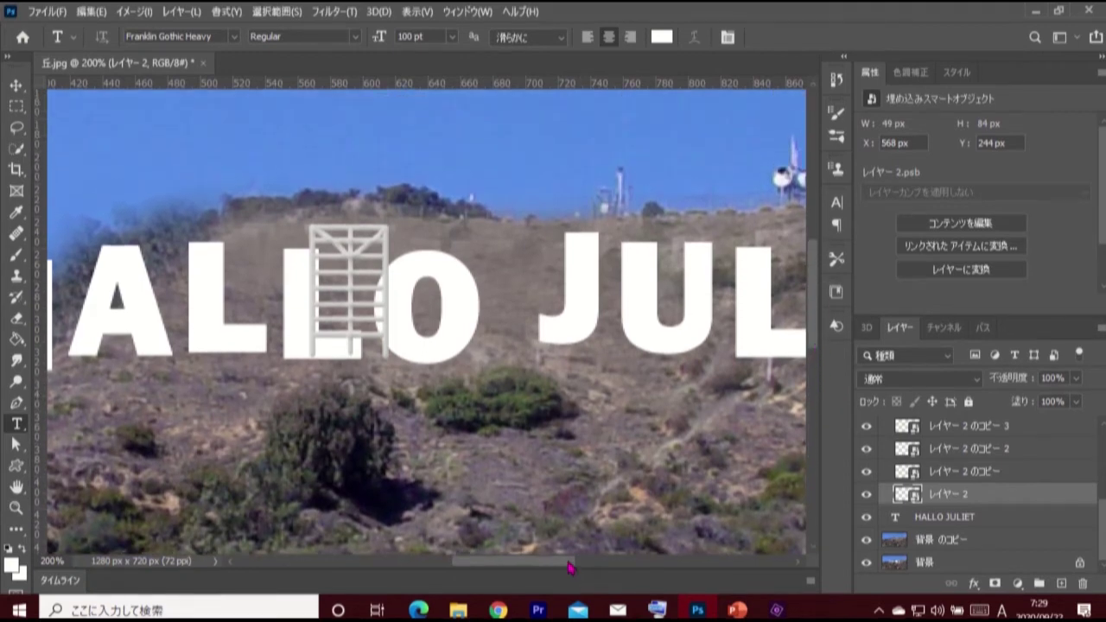
pyautogui.moveTo(570, 567); pyautogui.dragTo(541, 566)
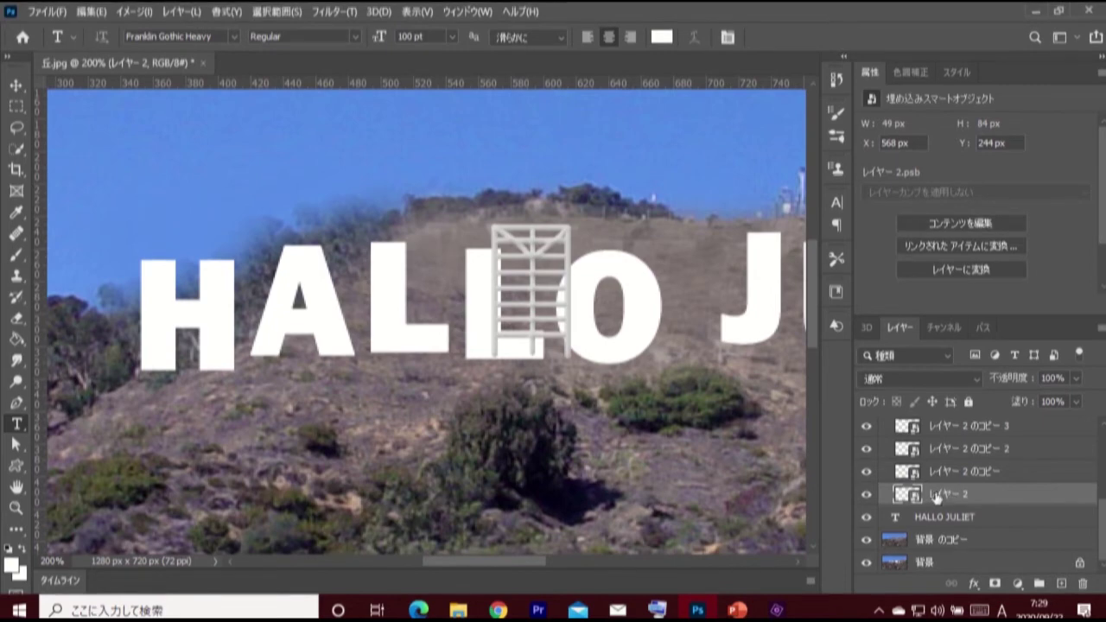
pyautogui.hotkey('ctrl', 't')
pyautogui.click(16, 86)
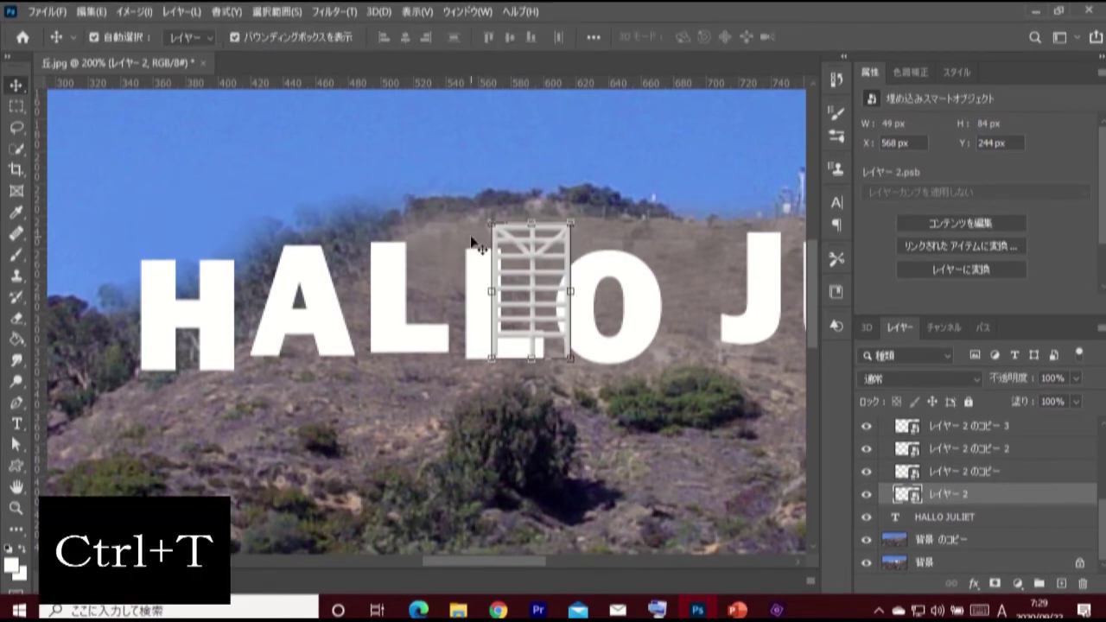
pyautogui.click(530, 223)
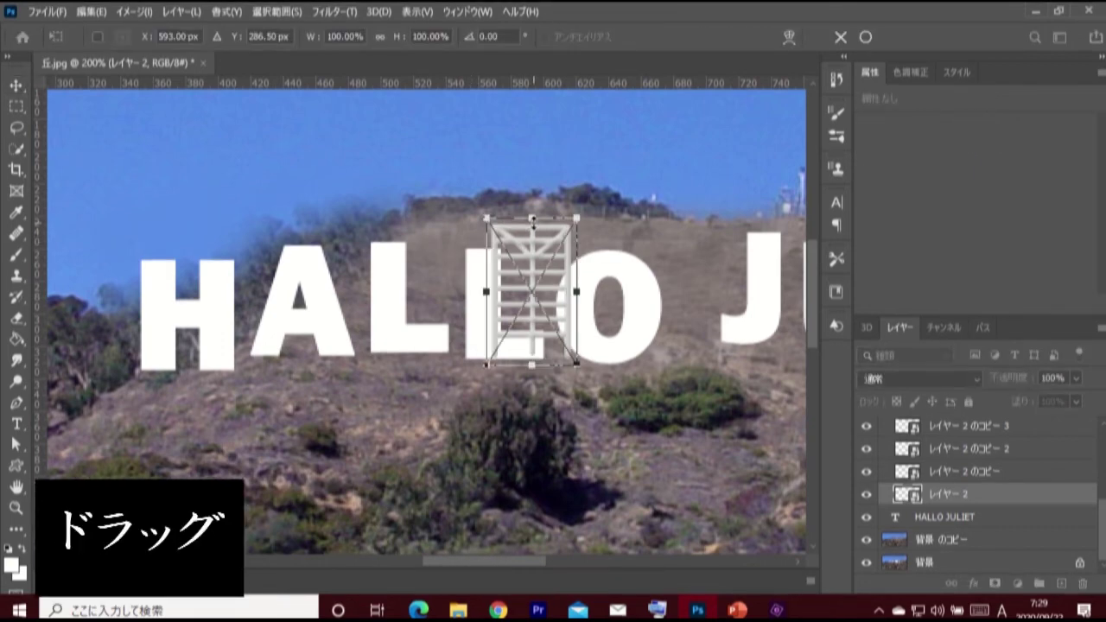
pyautogui.moveTo(531, 242)
pyautogui.mouseDown()
pyautogui.moveTo(204, 292)
pyautogui.moveTo(189, 277)
pyautogui.mouseUp()
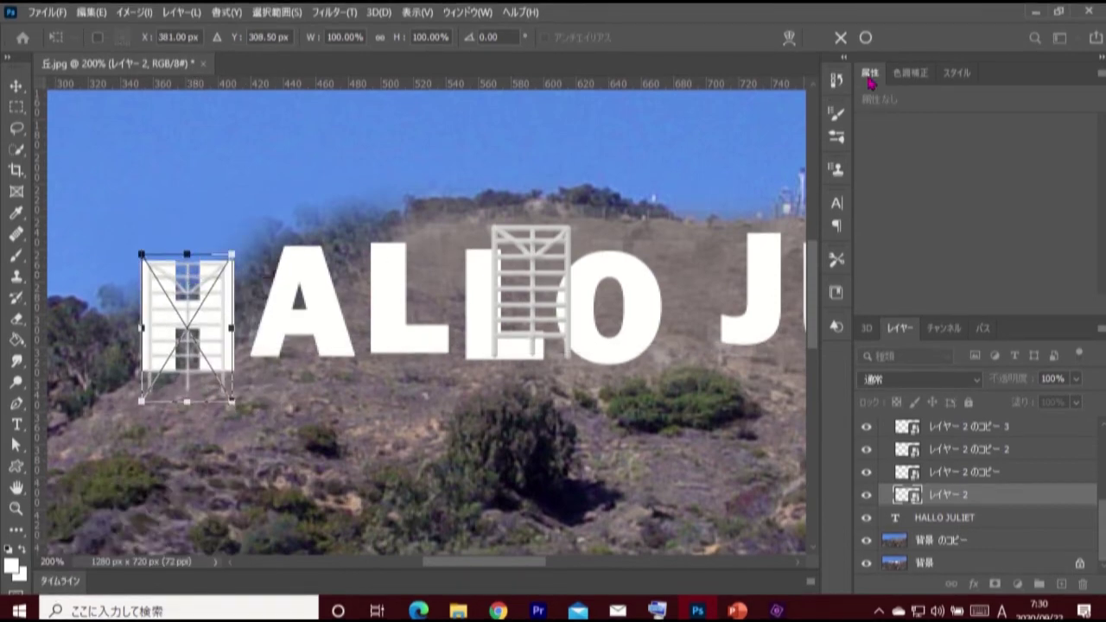
pyautogui.click(865, 37)
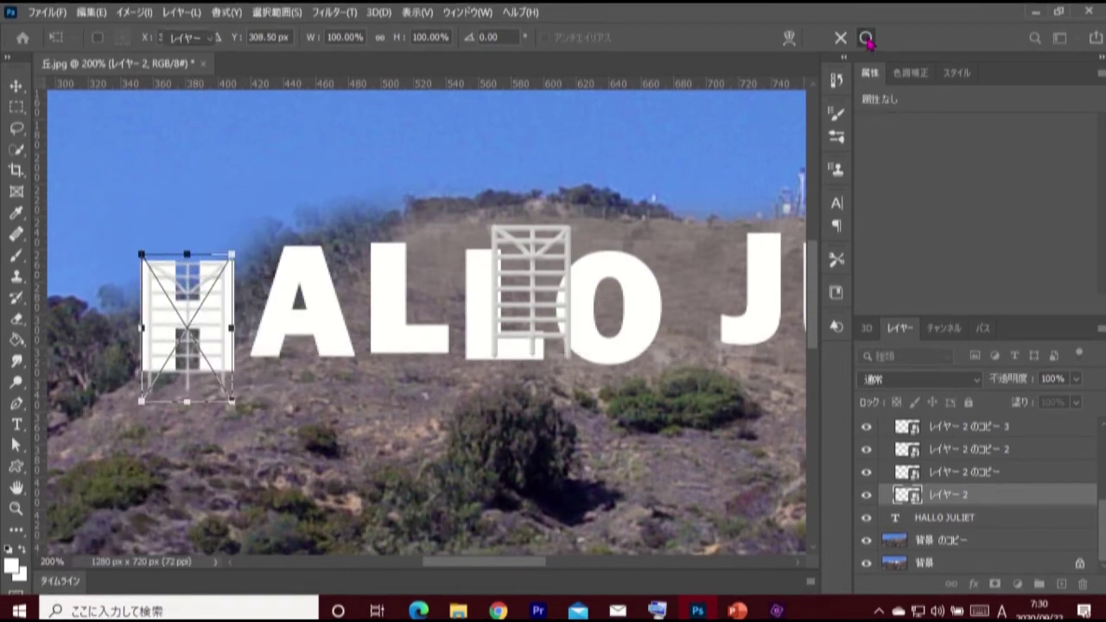
# Place lattice copies behind the A and both L's of HALLO.
pyautogui.click(973, 475)
pyautogui.hotkey('ctrl', 't')
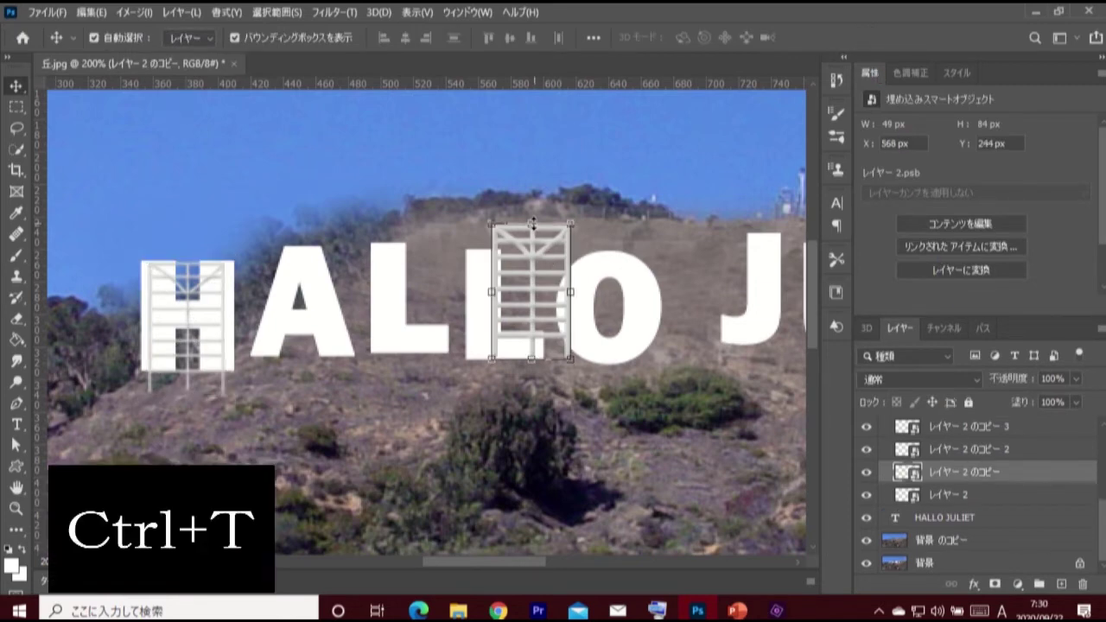
pyautogui.moveTo(539, 245)
pyautogui.mouseDown()
pyautogui.moveTo(307, 270)
pyautogui.moveTo(315, 263)
pyautogui.mouseUp()
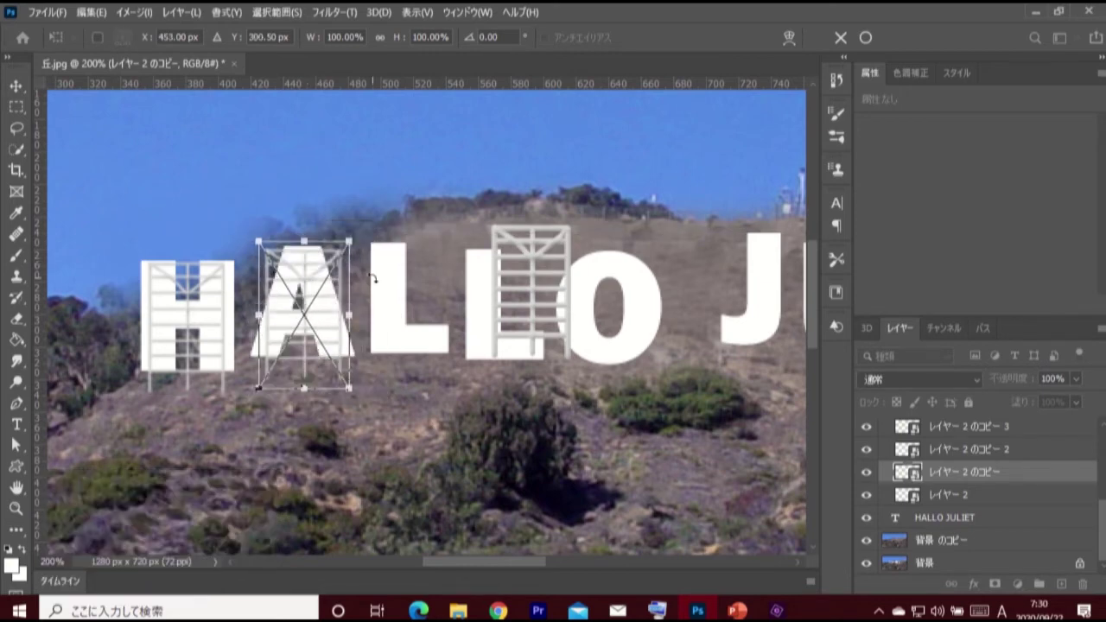
pyautogui.click(865, 38)
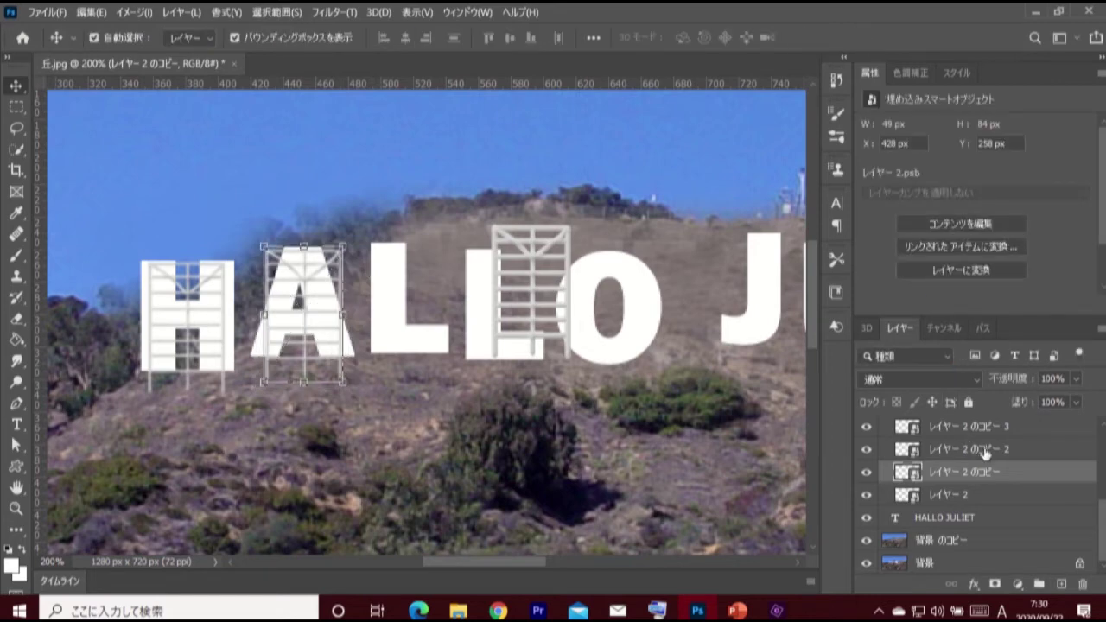
pyautogui.click(968, 450)
pyautogui.moveTo(530, 277); pyautogui.dragTo(410, 285)
pyautogui.click(967, 425)
pyautogui.moveTo(531, 276)
pyautogui.mouseDown()
pyautogui.moveTo(506, 293)
pyautogui.moveTo(760, 285)
pyautogui.mouseUp()
# Place lattice copies behind the J, U, L, I and T of JULIET.
pyautogui.hotkey('ctrl', 't')
pyautogui.moveTo(532, 561); pyautogui.dragTo(607, 566)
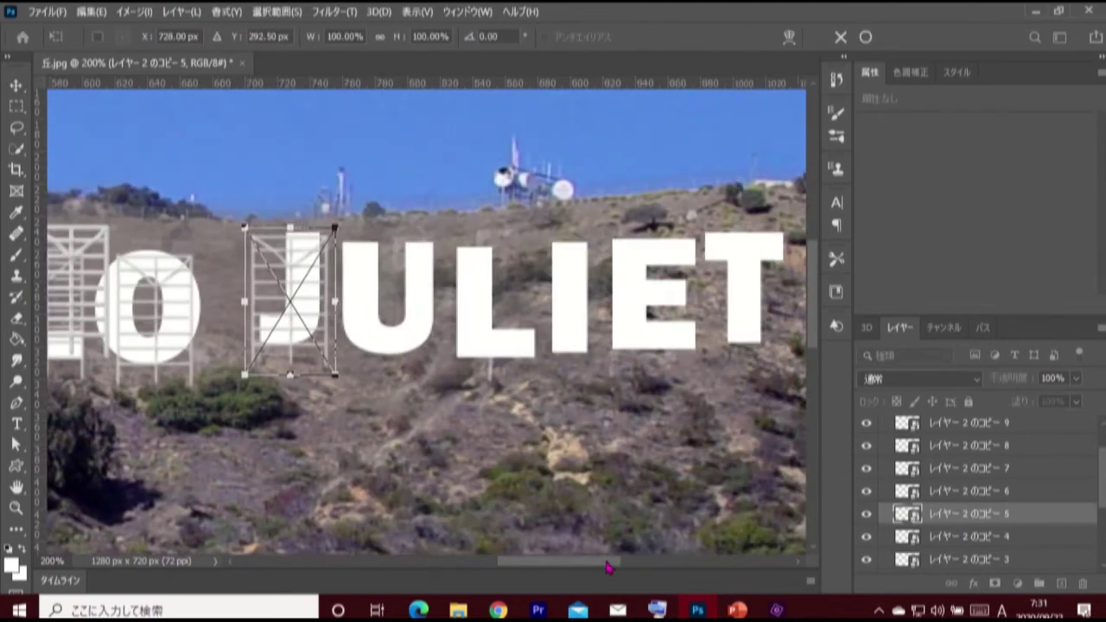
pyautogui.moveTo(78, 285); pyautogui.dragTo(294, 285)
pyautogui.moveTo(78, 285); pyautogui.dragTo(496, 302)
pyautogui.moveTo(61, 239); pyautogui.dragTo(587, 298)
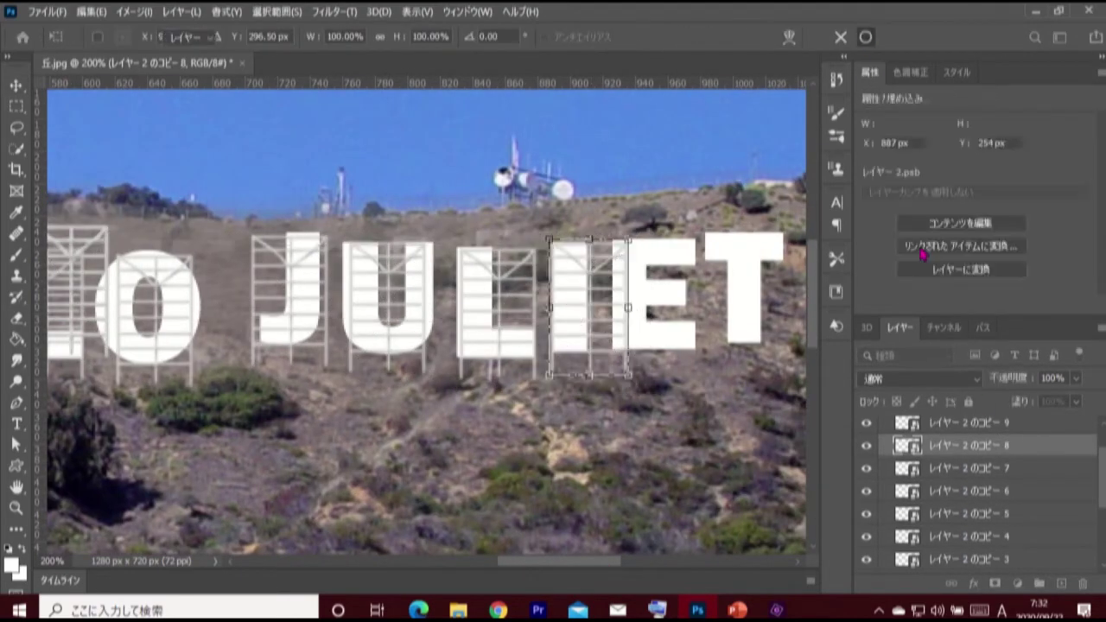
pyautogui.hotkey('ctrl', 'j')
pyautogui.hotkey('ctrl', 't')
pyautogui.moveTo(68, 231); pyautogui.dragTo(725, 244)
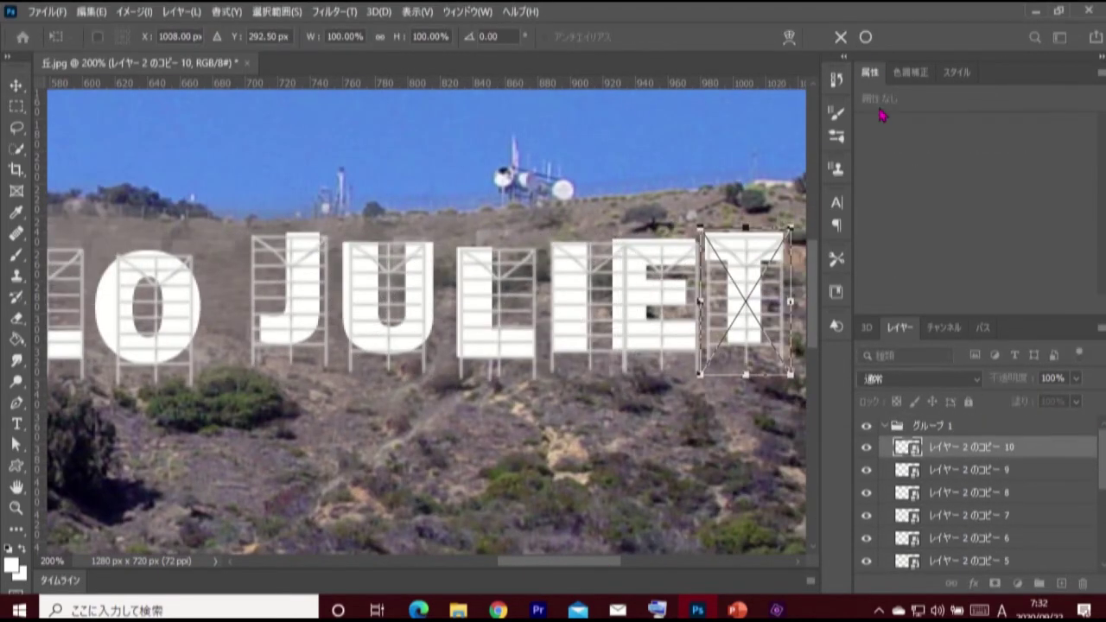
pyautogui.click(865, 39)
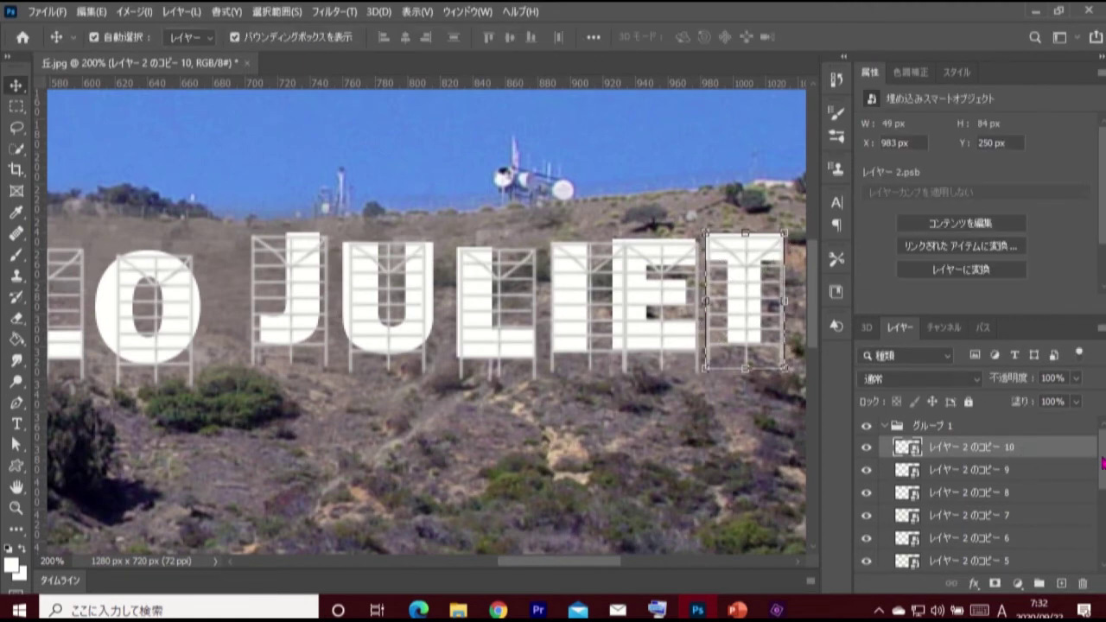
pyautogui.moveTo(1103, 463); pyautogui.dragTo(1103, 534)
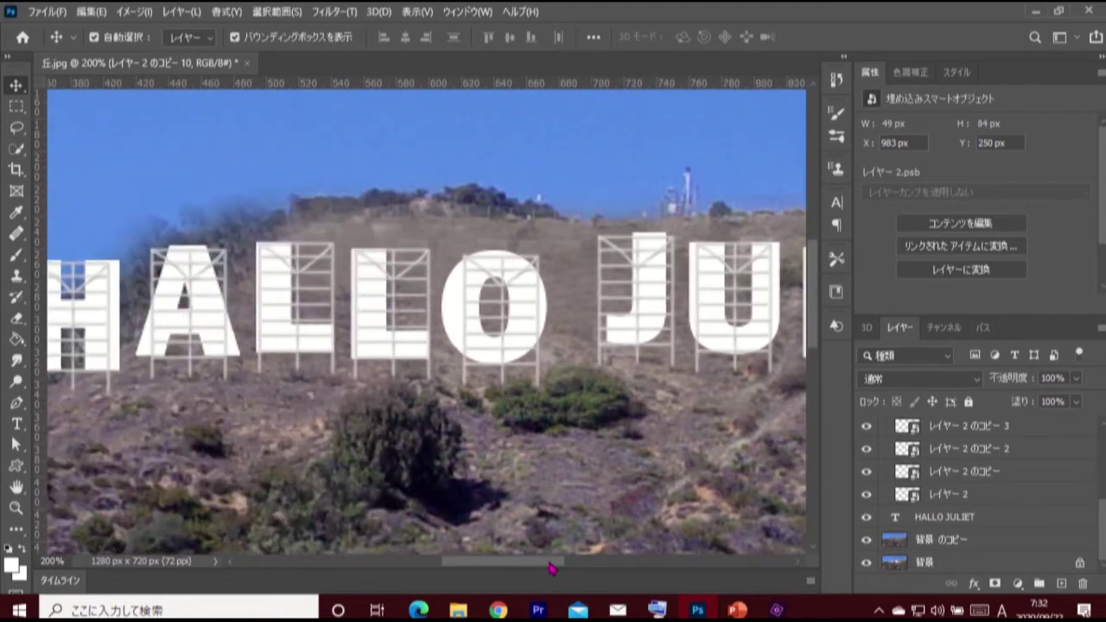
# Stretch the H's lattice support to match the letter's width.
pyautogui.moveTo(609, 567); pyautogui.dragTo(537, 567)
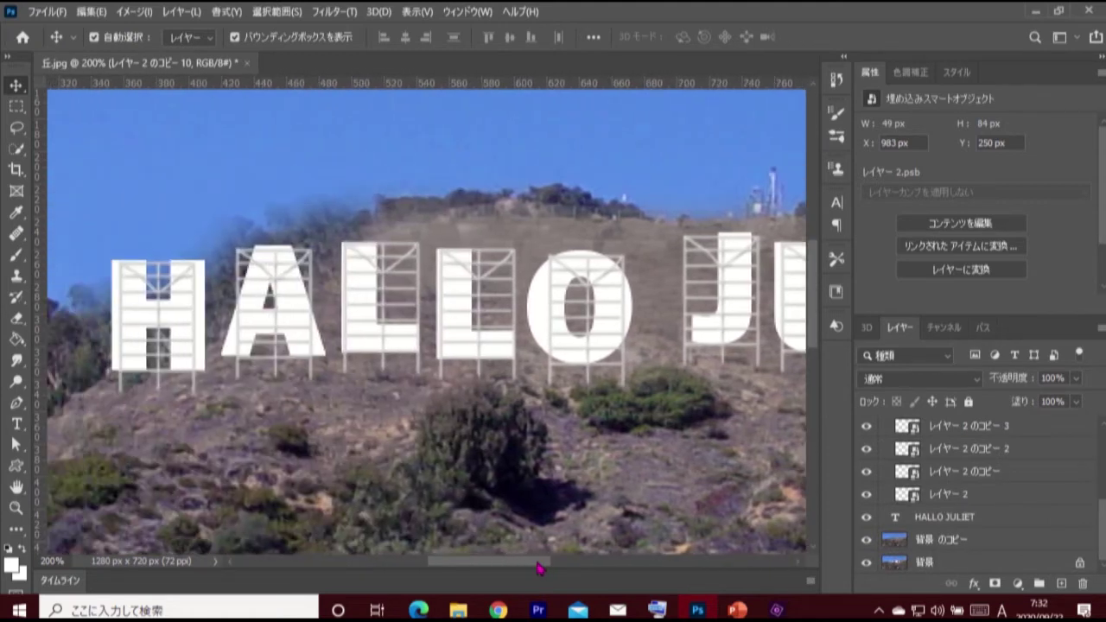
pyautogui.click(970, 496)
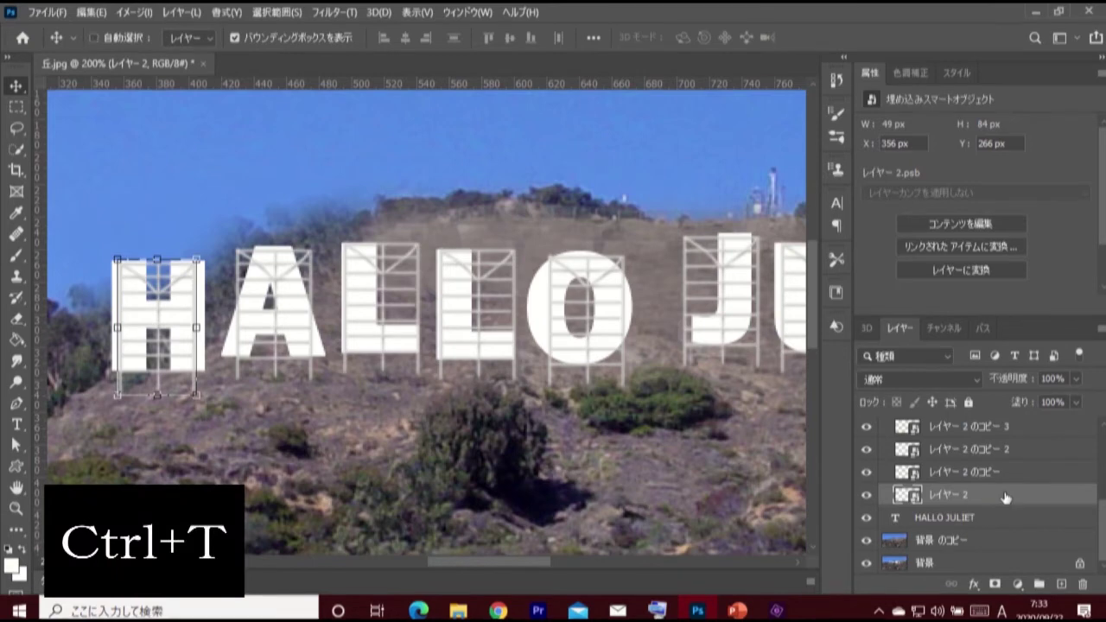
pyautogui.hotkey('ctrl', 't')
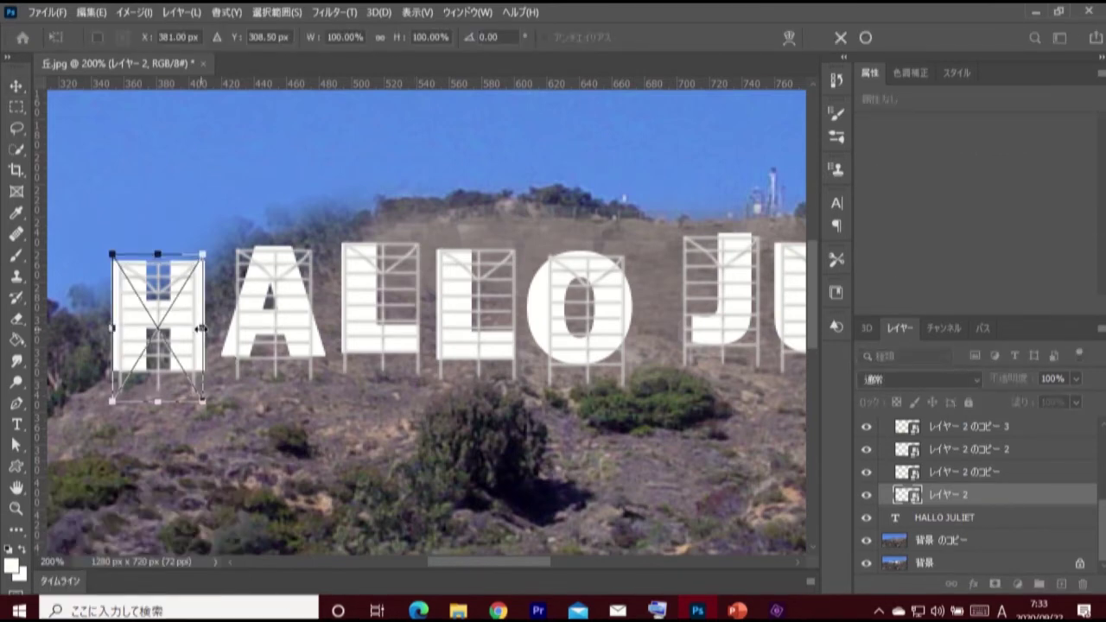
pyautogui.moveTo(200, 328); pyautogui.dragTo(204, 328)
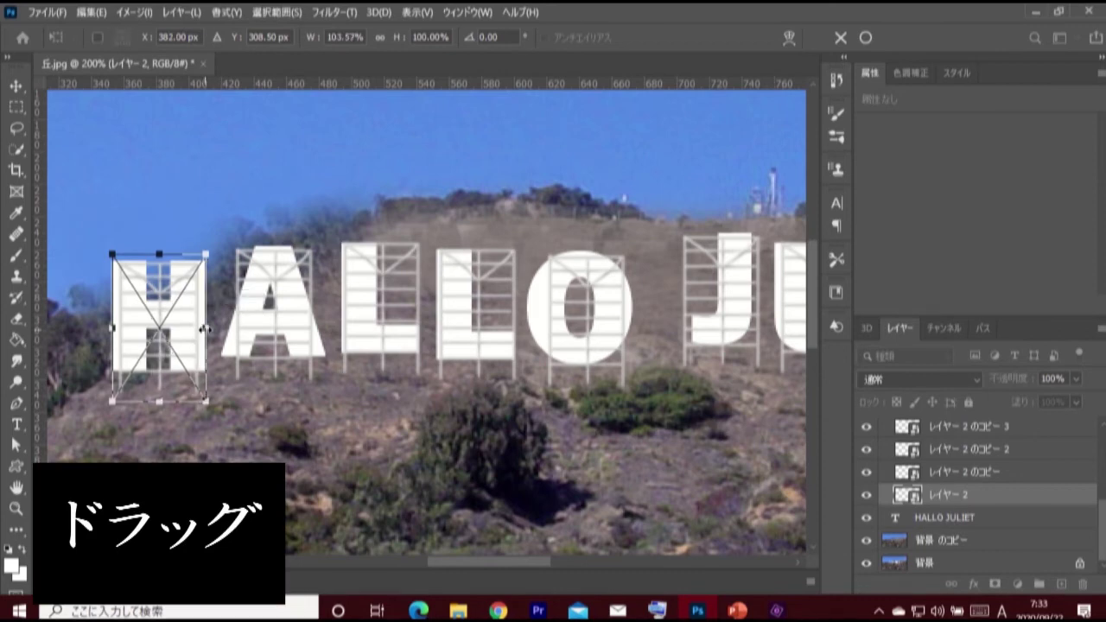
pyautogui.moveTo(112, 329)
pyautogui.mouseDown()
pyautogui.moveTo(102, 328)
pyautogui.moveTo(112, 328)
pyautogui.mouseUp()
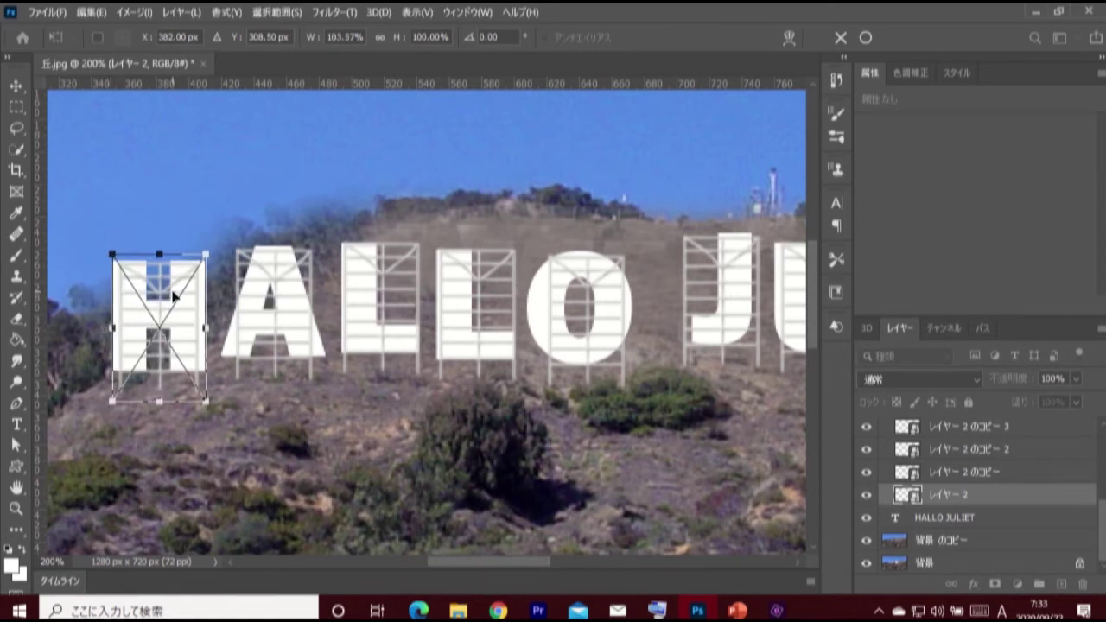
pyautogui.click(865, 38)
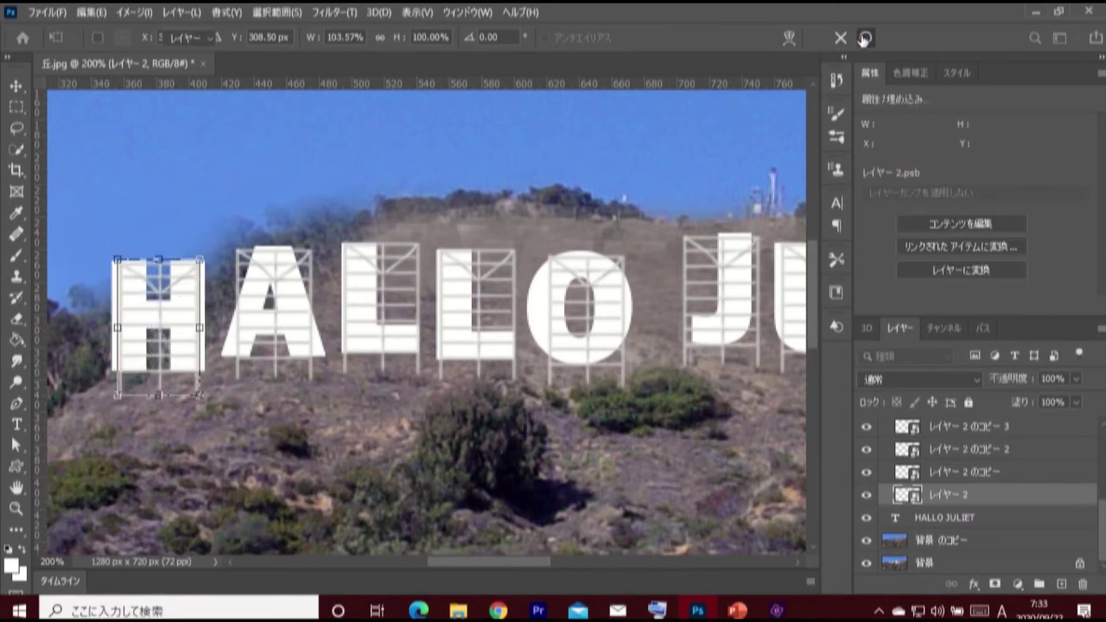
# Widen the A's lattice support on both sides, nudged 2 px left.
pyautogui.click(989, 474)
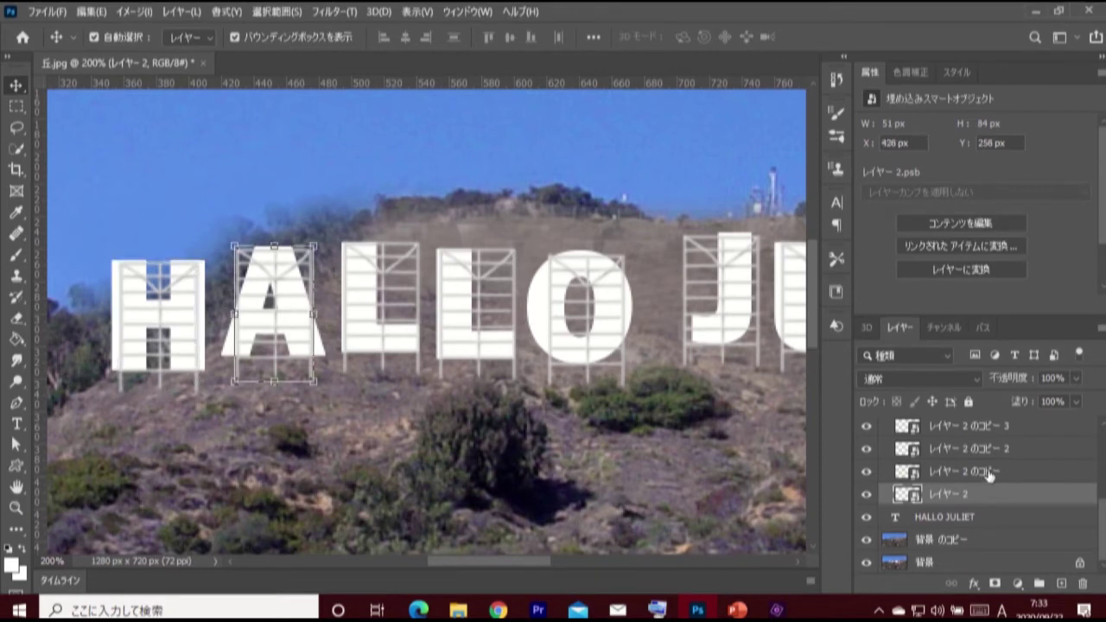
pyautogui.hotkey('ctrl', 't')
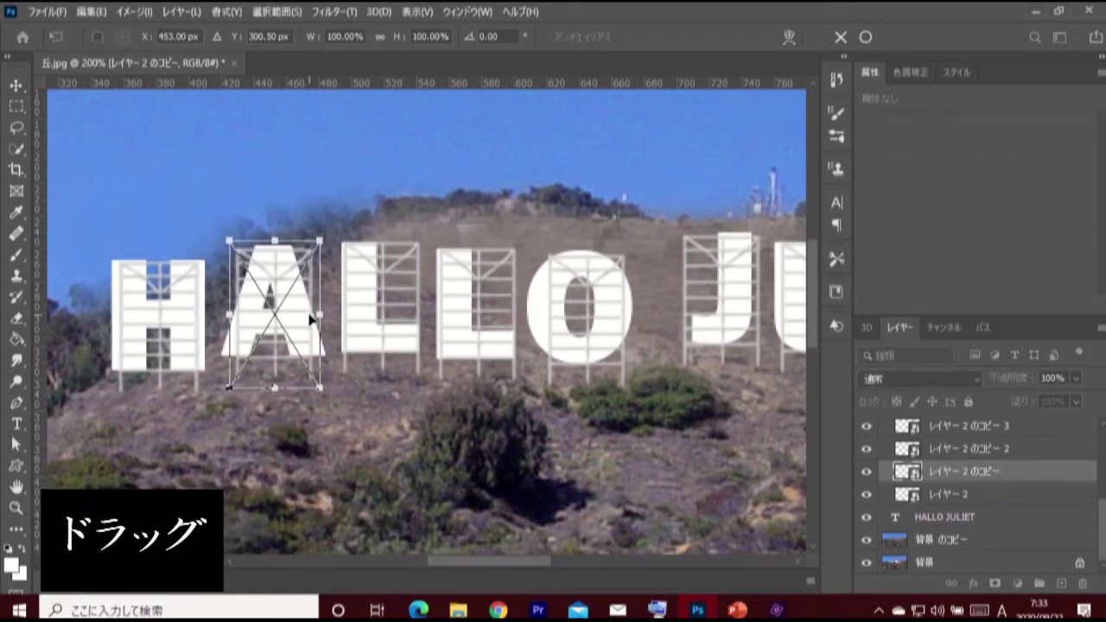
pyautogui.moveTo(321, 315); pyautogui.dragTo(325, 314)
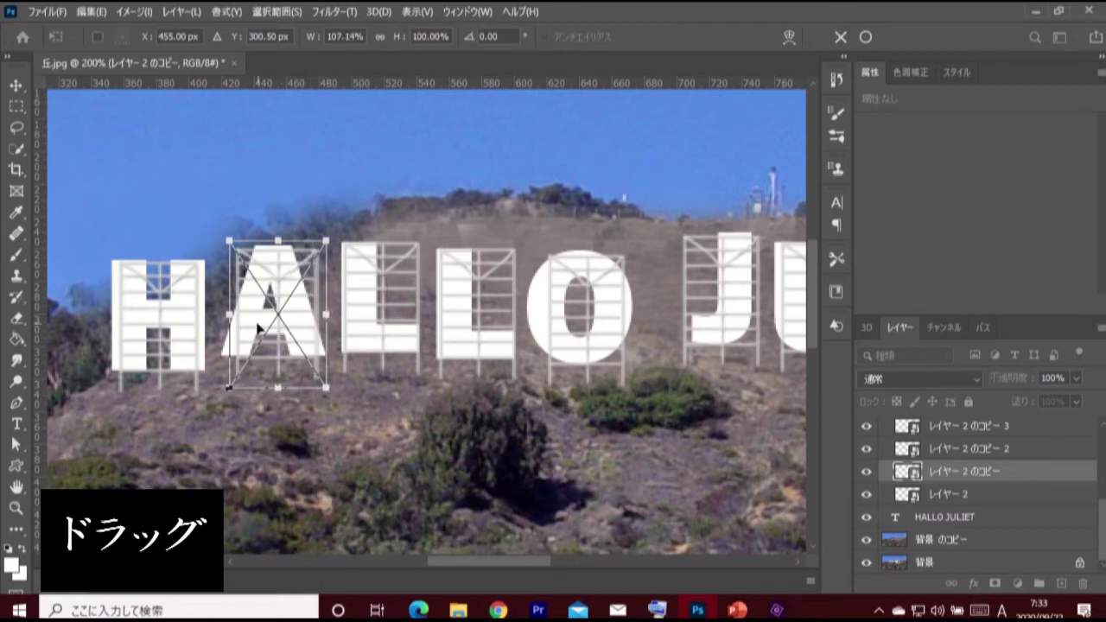
pyautogui.moveTo(231, 315); pyautogui.dragTo(222, 315)
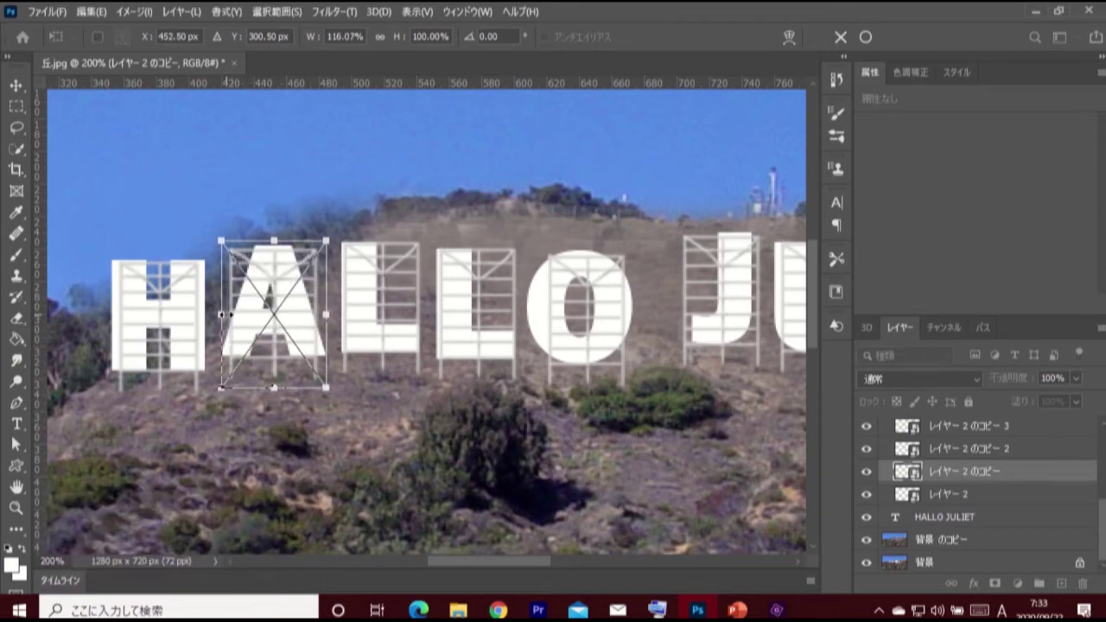
pyautogui.press('Left')
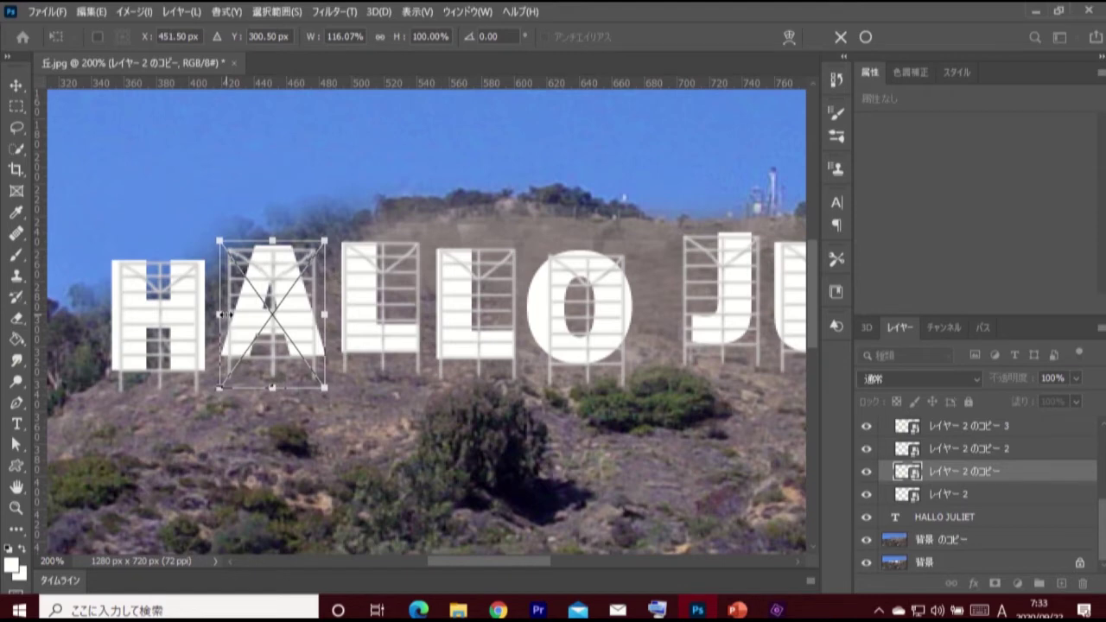
pyautogui.press('Left')
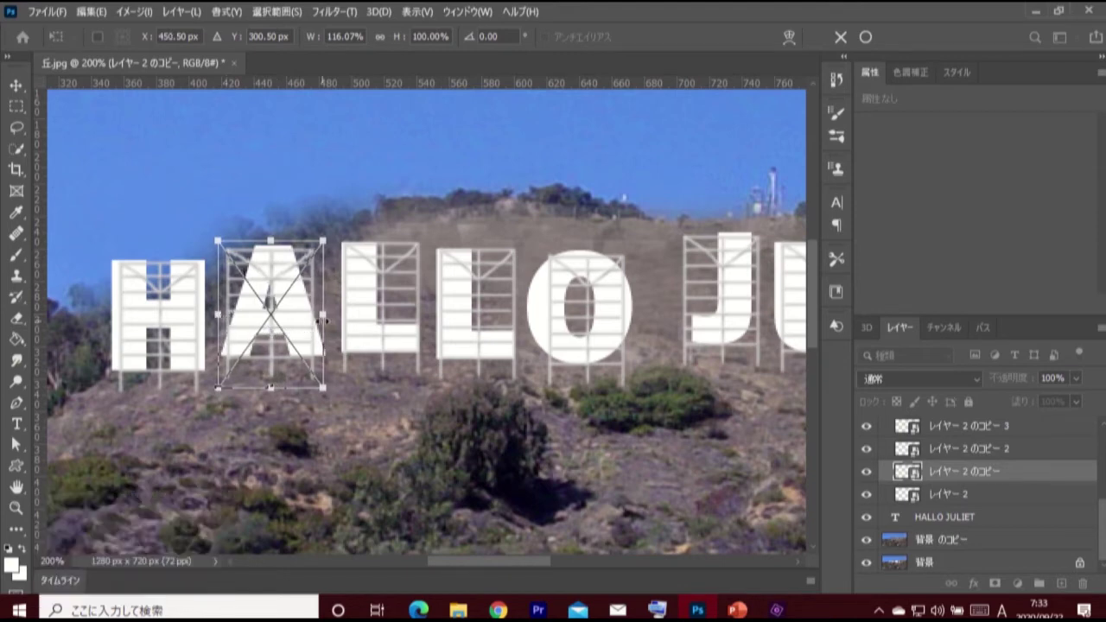
pyautogui.moveTo(324, 314); pyautogui.dragTo(330, 314)
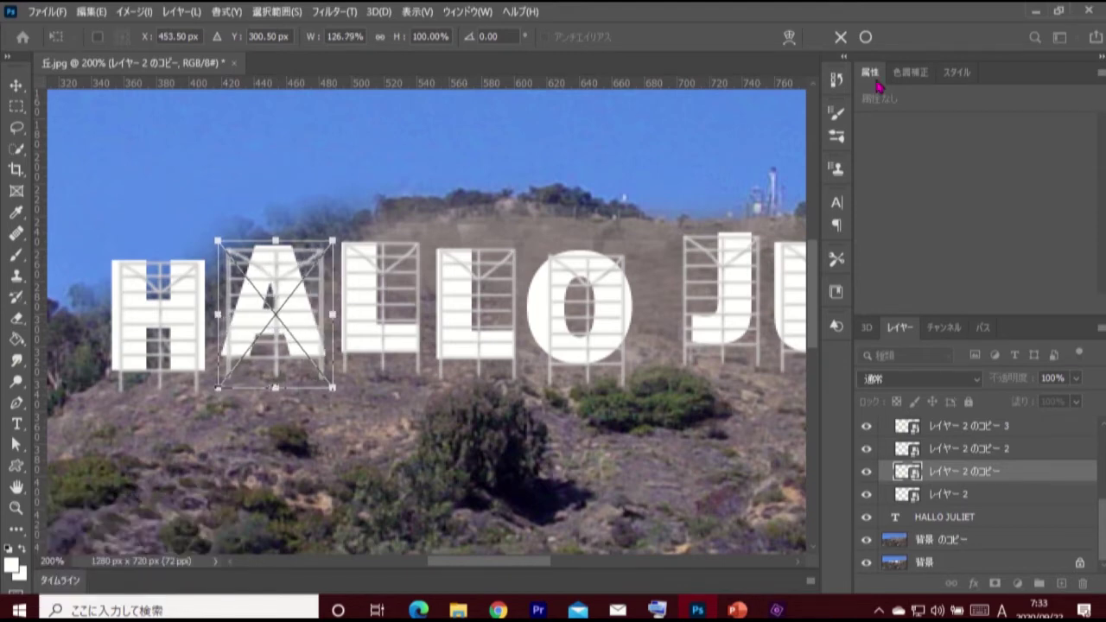
pyautogui.click(865, 37)
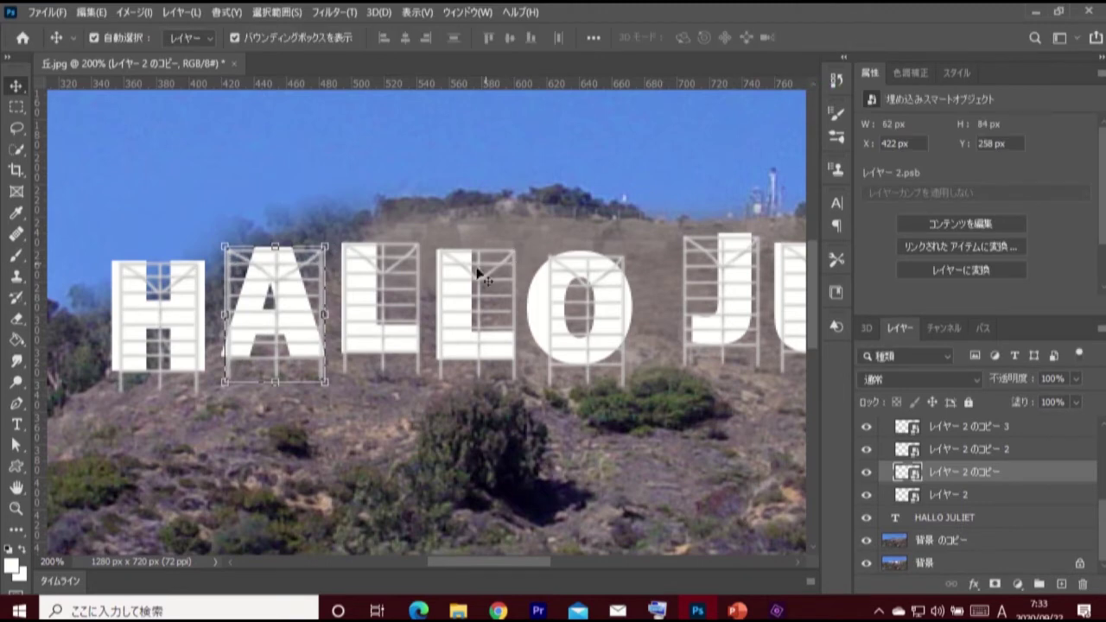
# Resize the lattice supports of the first L, the J and the U to fit.
pyautogui.click(1007, 449)
pyautogui.hotkey('ctrl', 't')
pyautogui.moveTo(427, 311); pyautogui.dragTo(423, 313)
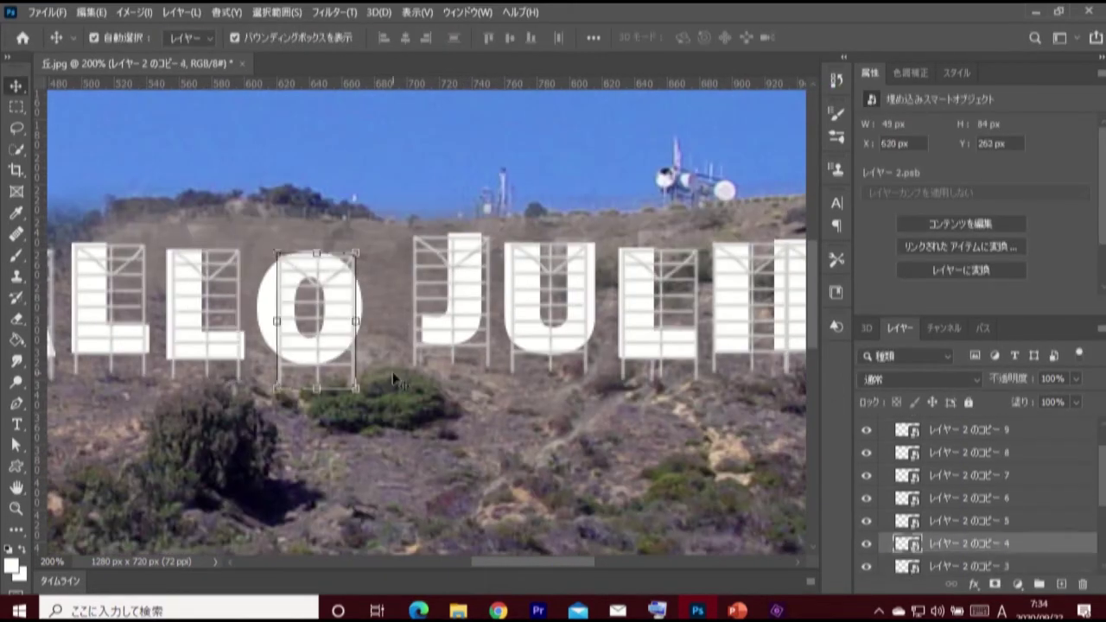
pyautogui.moveTo(262, 321); pyautogui.dragTo(259, 321)
pyautogui.press('Return')
pyautogui.hotkey('ctrl', 't')
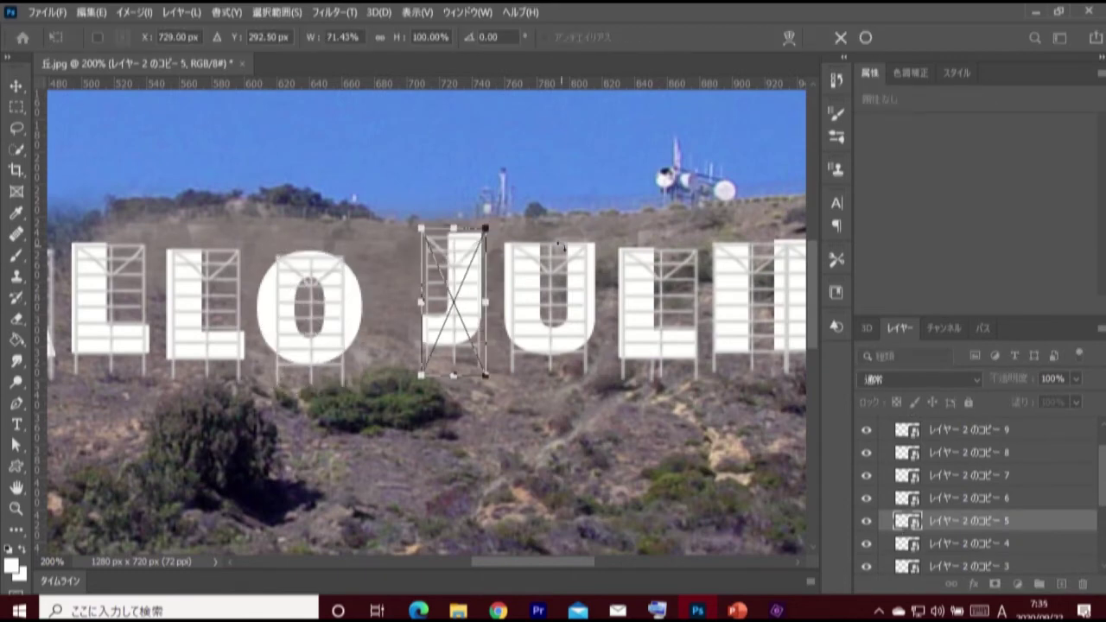
pyautogui.press('Return')
pyautogui.hotkey('ctrl', 't')
pyautogui.moveTo(594, 309); pyautogui.dragTo(561, 308)
pyautogui.press('Return')
# Fit the I's support and narrow the T's support to 22 × 84 px.
pyautogui.hscroll(5, 636, 401)
pyautogui.hotkey('ctrl', 't')
pyautogui.press('Return')
pyautogui.hotkey('ctrl', 't')
pyautogui.press('Return')
pyautogui.click(717, 303)
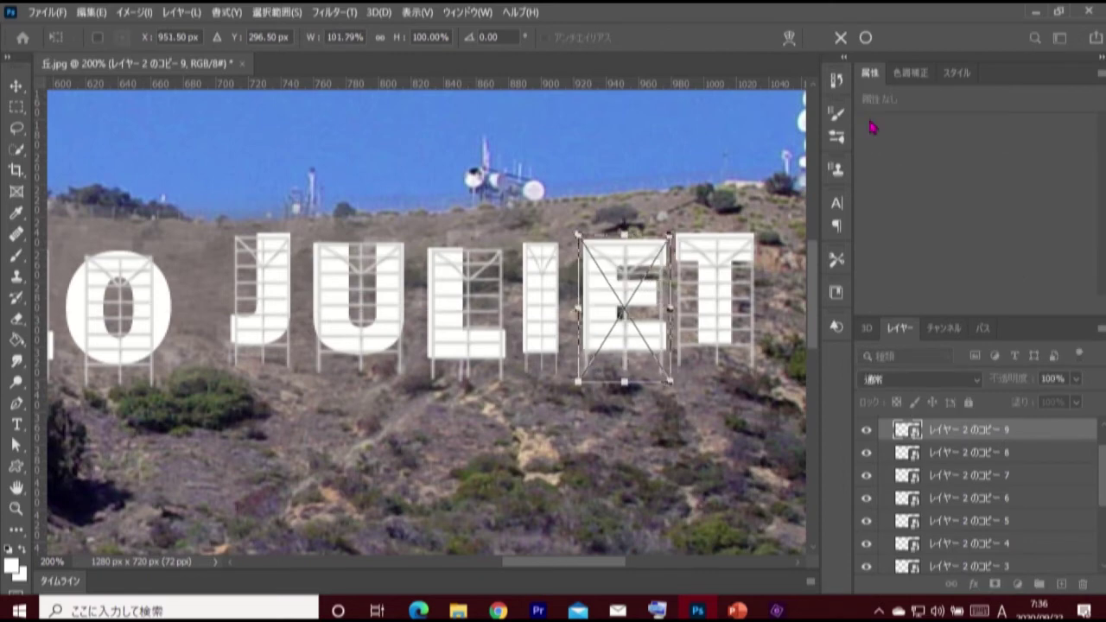
pyautogui.hotkey('ctrl', 't')
pyautogui.moveTo(762, 302); pyautogui.dragTo(735, 302)
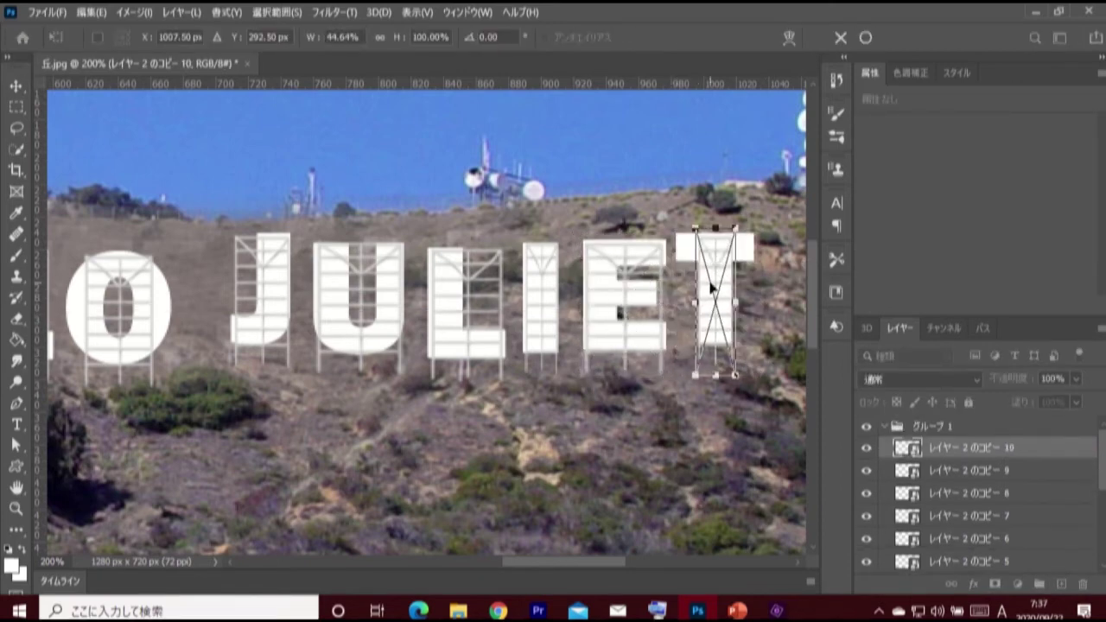
pyautogui.click(864, 37)
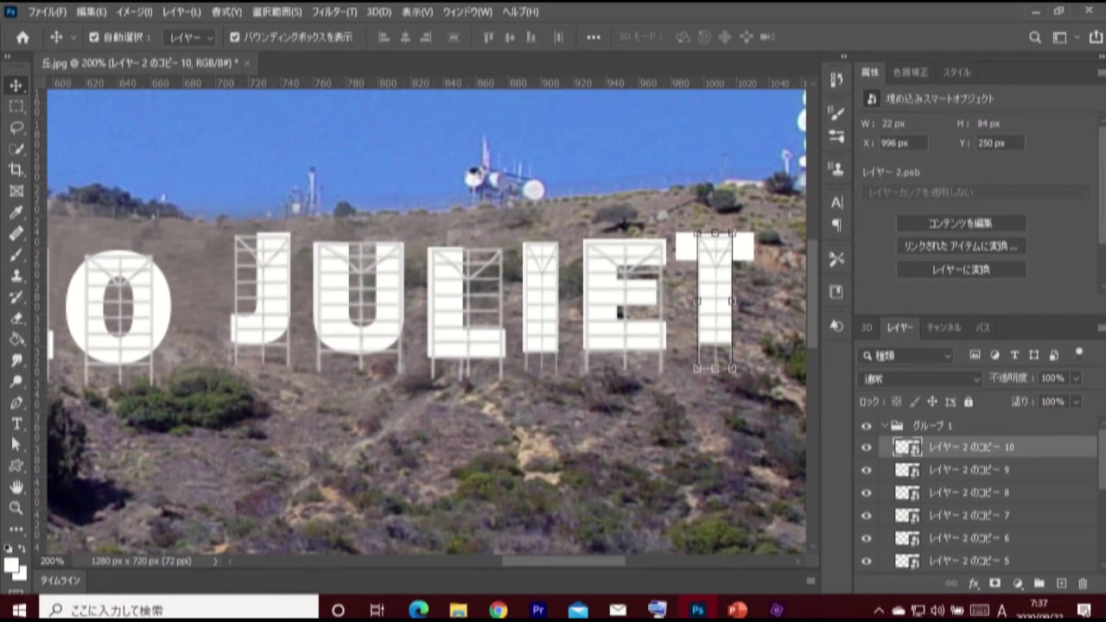
# Rasterize the HALLO JULIET type layer and collapse Group 1 in the Layers panel.
pyautogui.scroll(-5, 1101, 488)
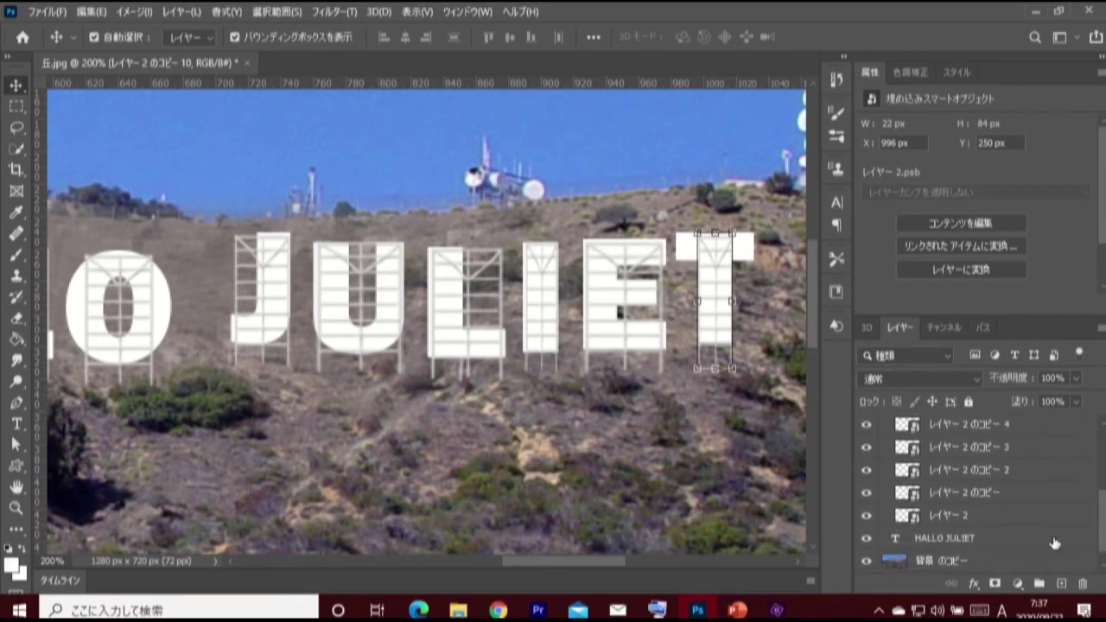
pyautogui.click(983, 516)
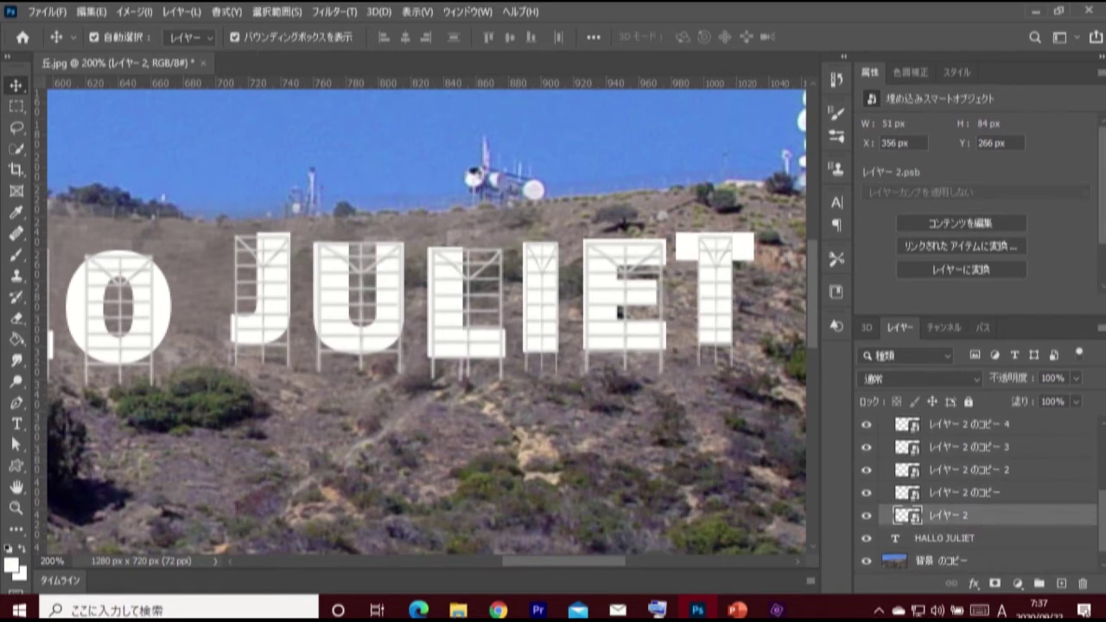
pyautogui.scroll(-1, 1104, 561)
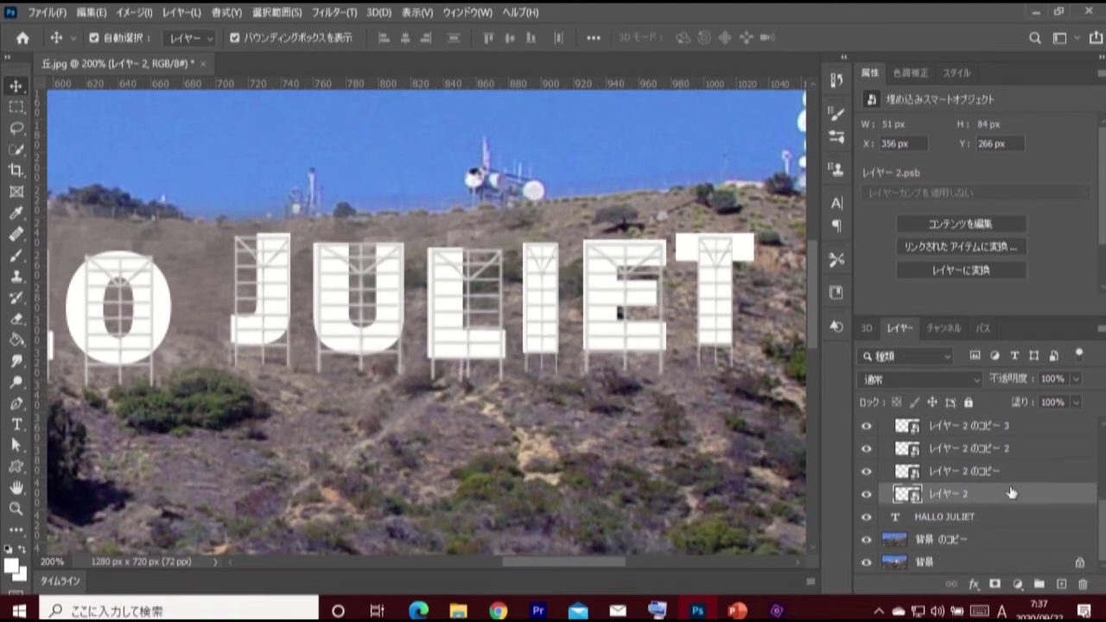
pyautogui.click(977, 523)
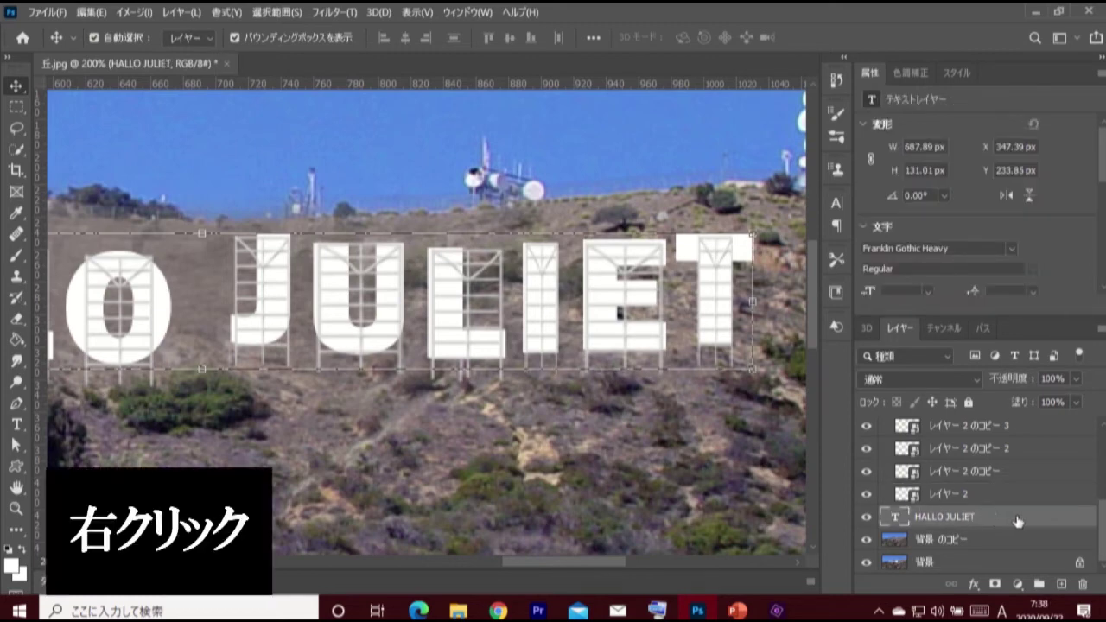
pyautogui.rightClick(1052, 522)
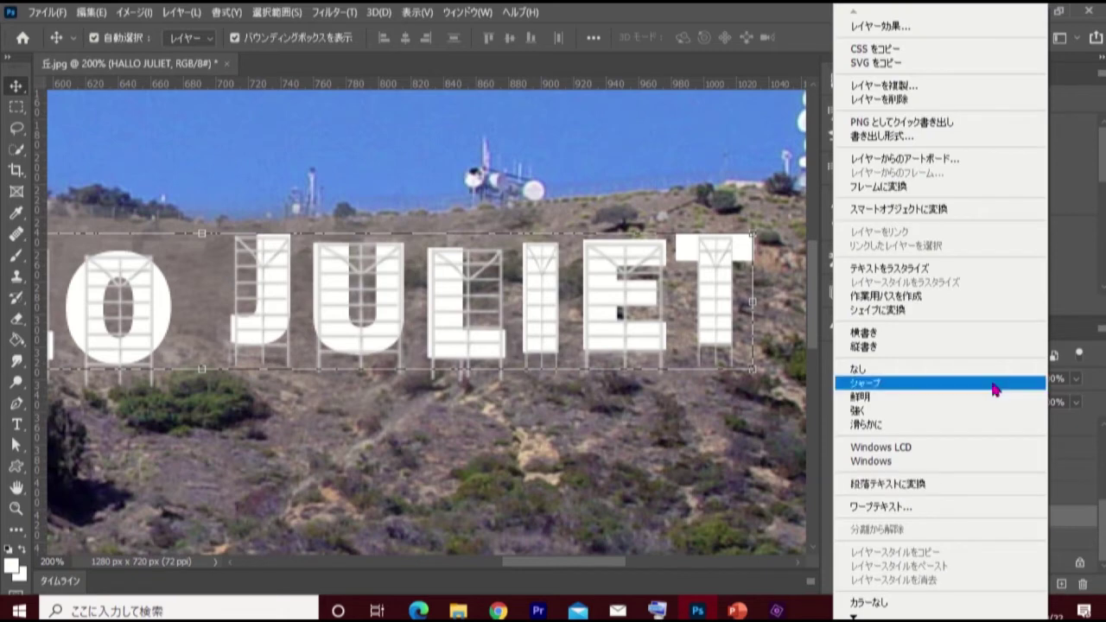
pyautogui.click(976, 270)
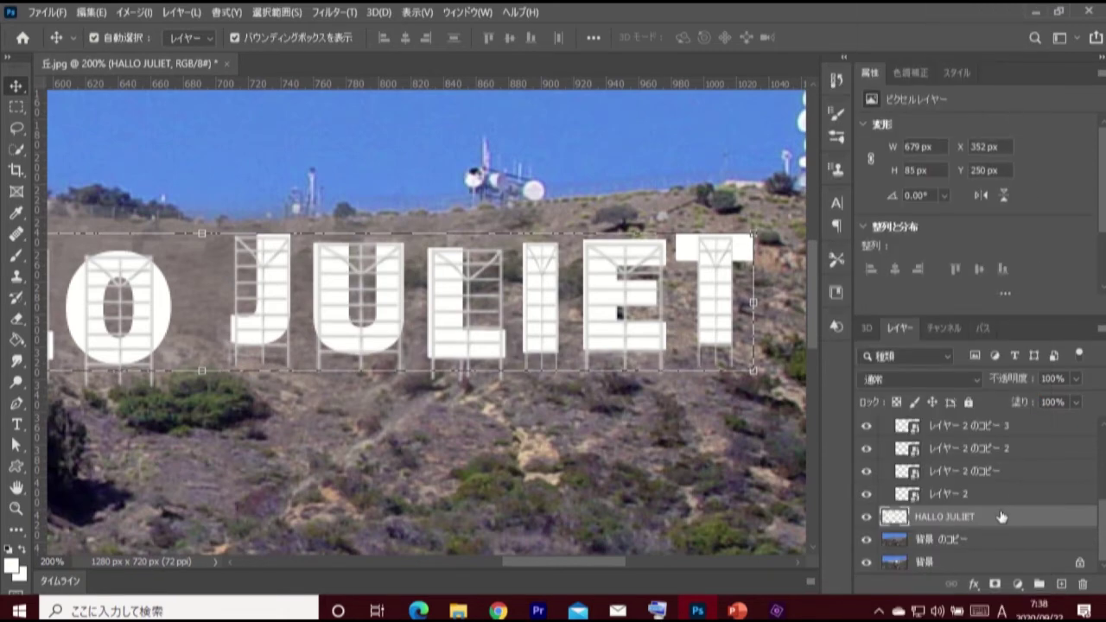
pyautogui.moveTo(1099, 527); pyautogui.dragTo(1100, 432)
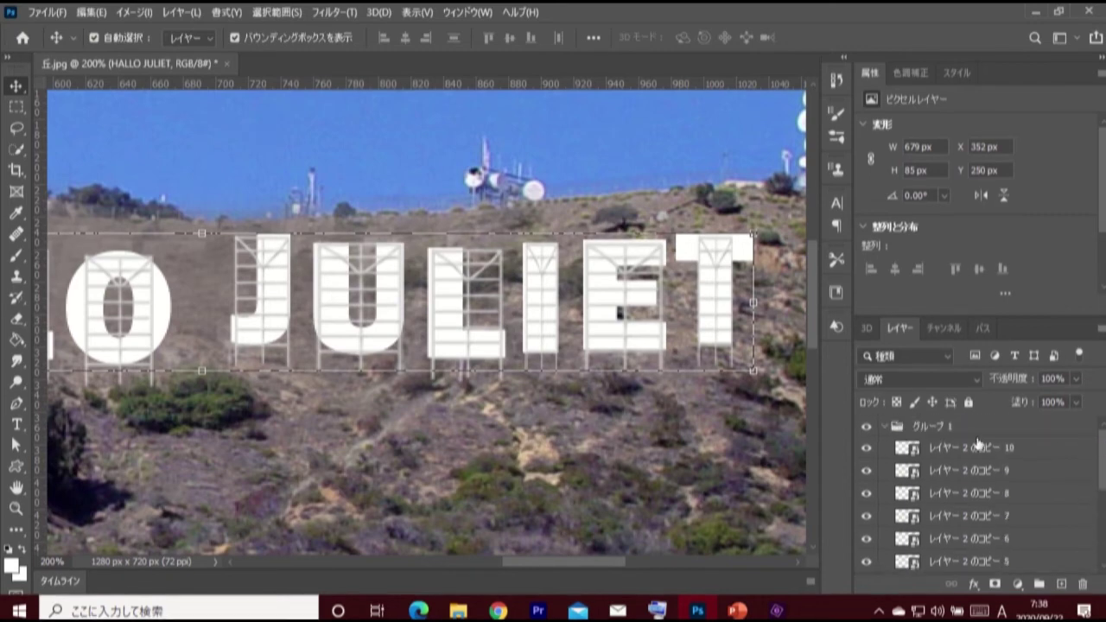
pyautogui.click(883, 426)
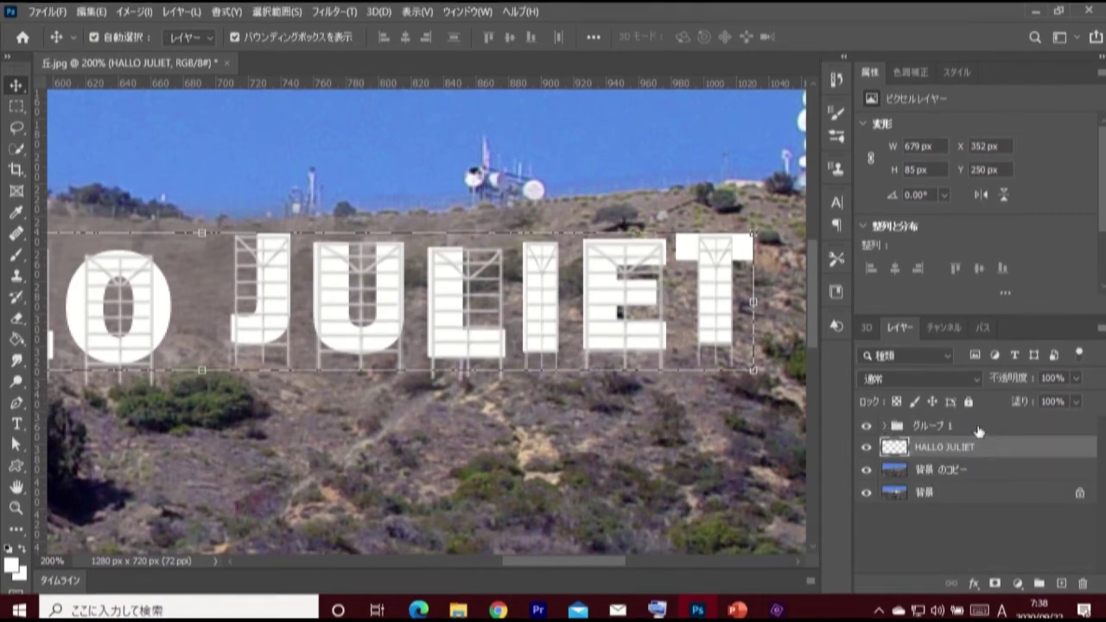
# Skew Group 1 and HALLO JULIET together by their top corners, about 4.07° horizontally.
pyautogui.keyDown('shift'); pyautogui.click(977, 430); pyautogui.keyUp('shift')
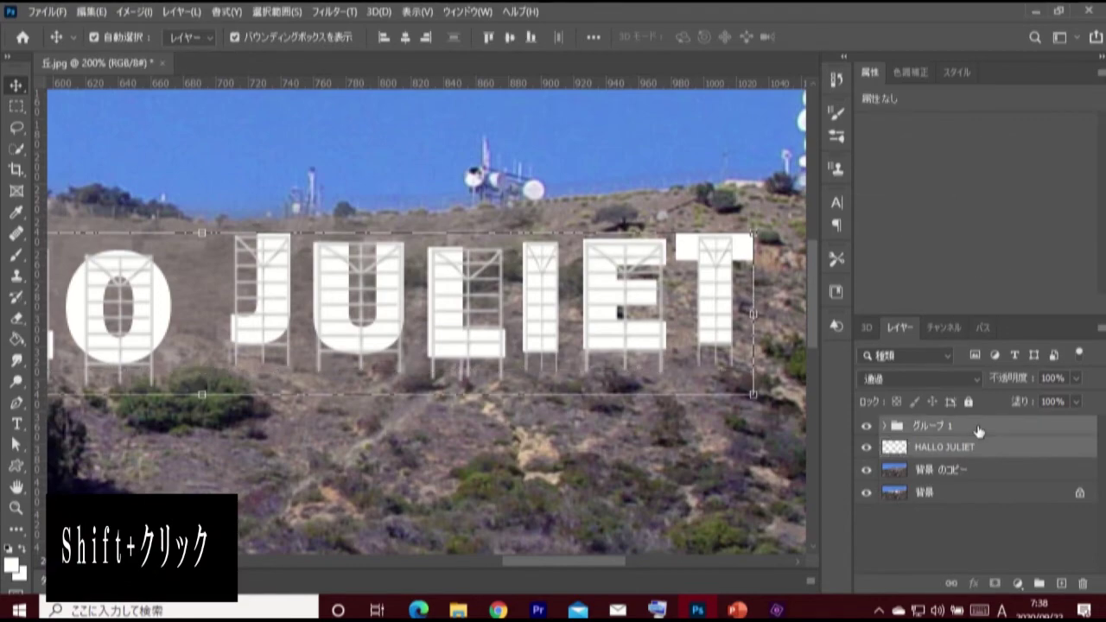
pyautogui.hotkey('ctrl', '0')
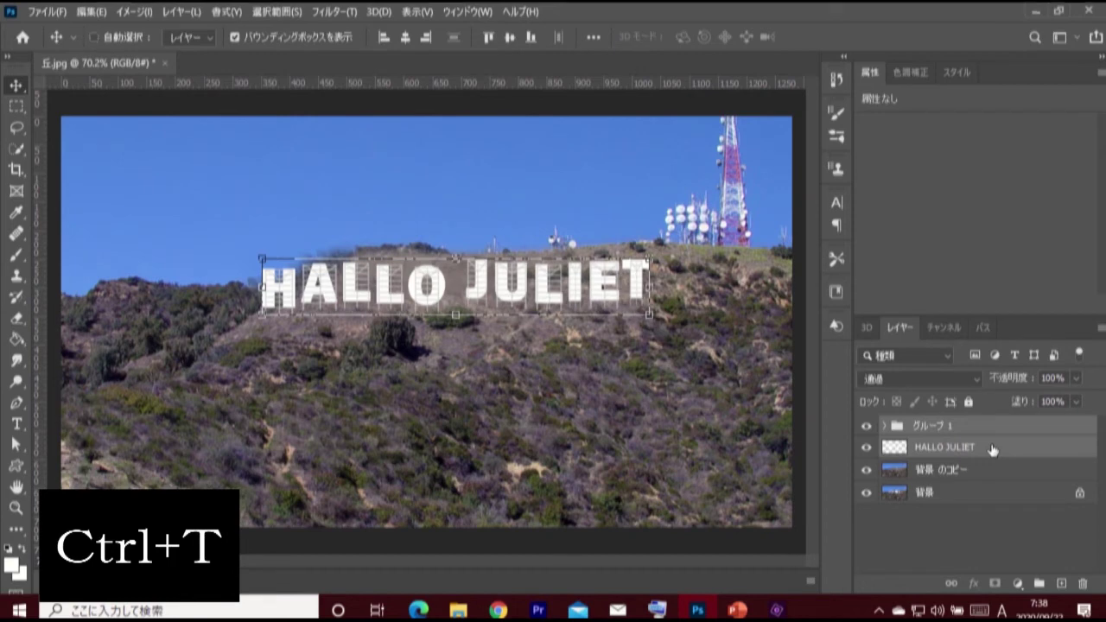
pyautogui.hotkey('ctrl', 't')
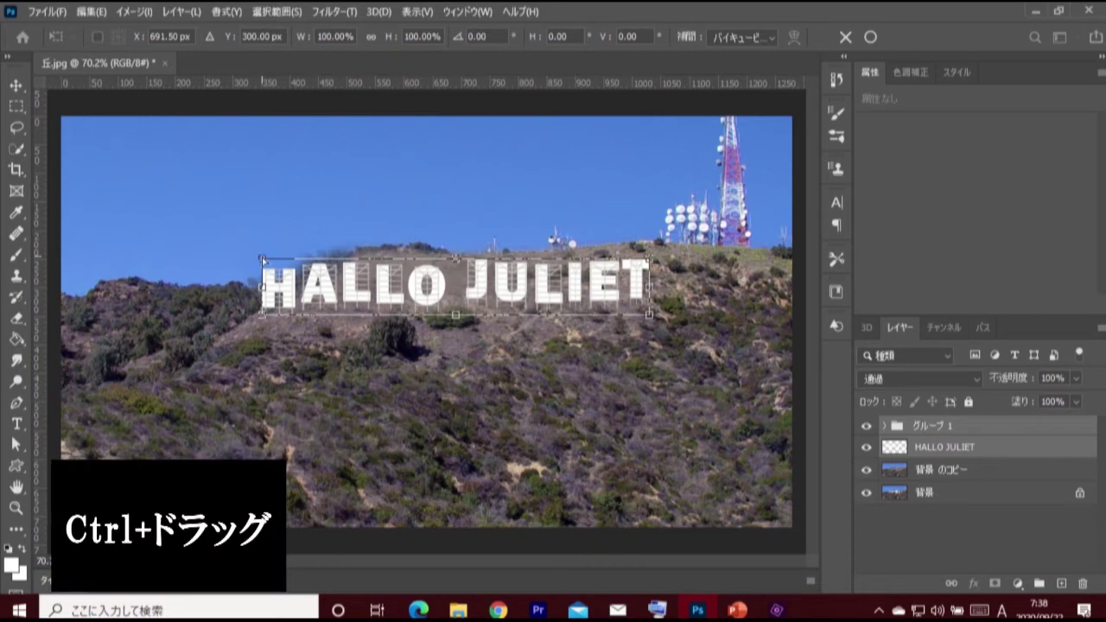
pyautogui.moveTo(263, 259); pyautogui.dragTo(270, 262)
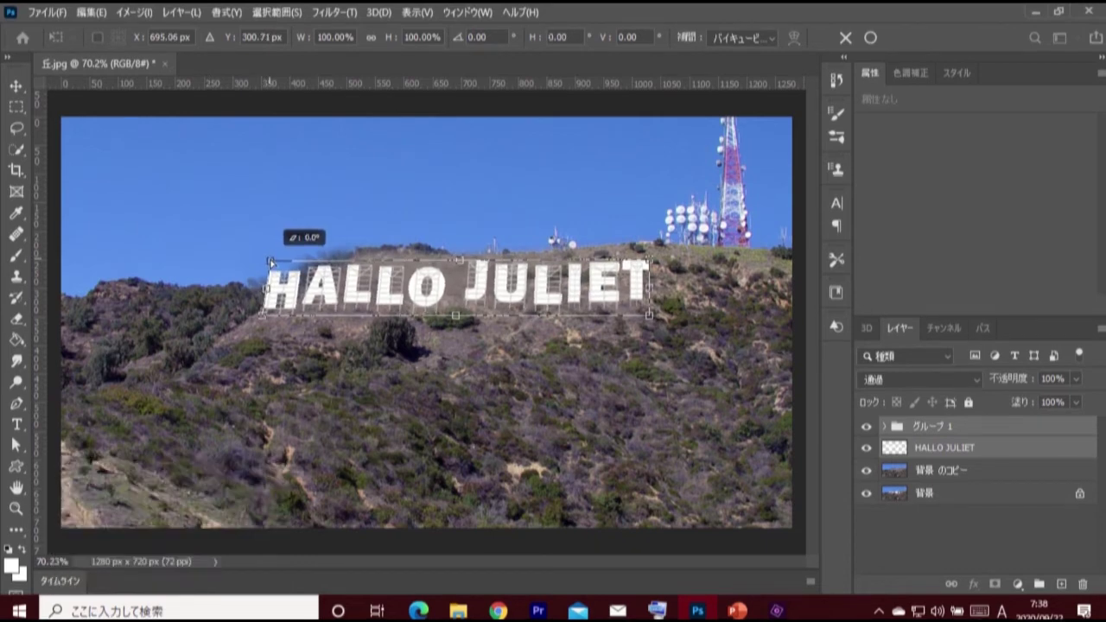
pyautogui.moveTo(270, 261); pyautogui.dragTo(272, 260)
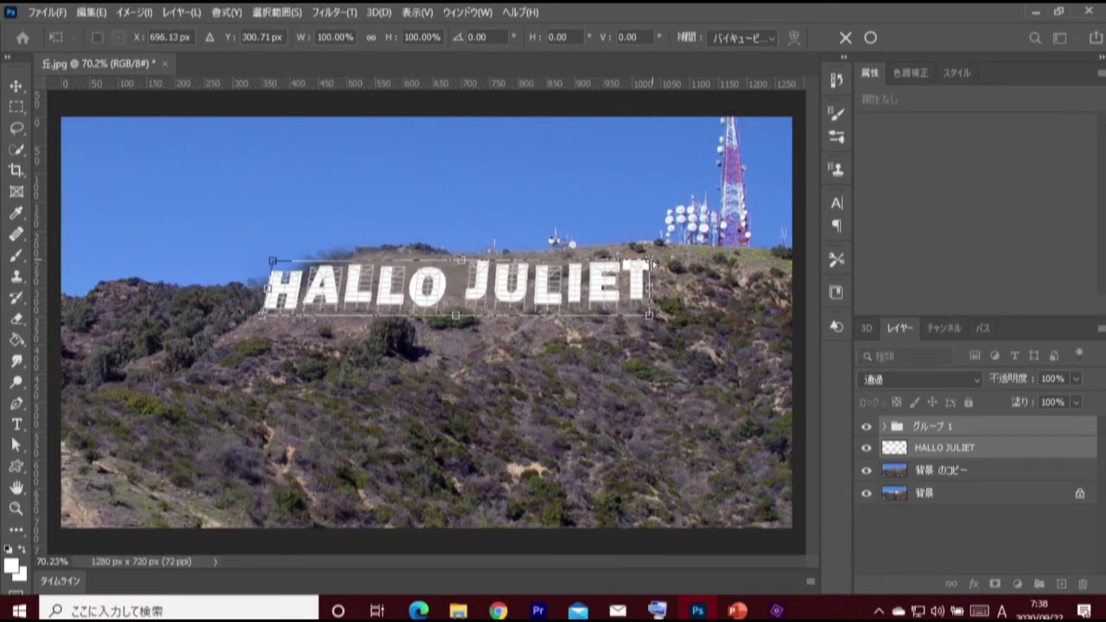
pyautogui.moveTo(651, 260); pyautogui.dragTo(650, 262)
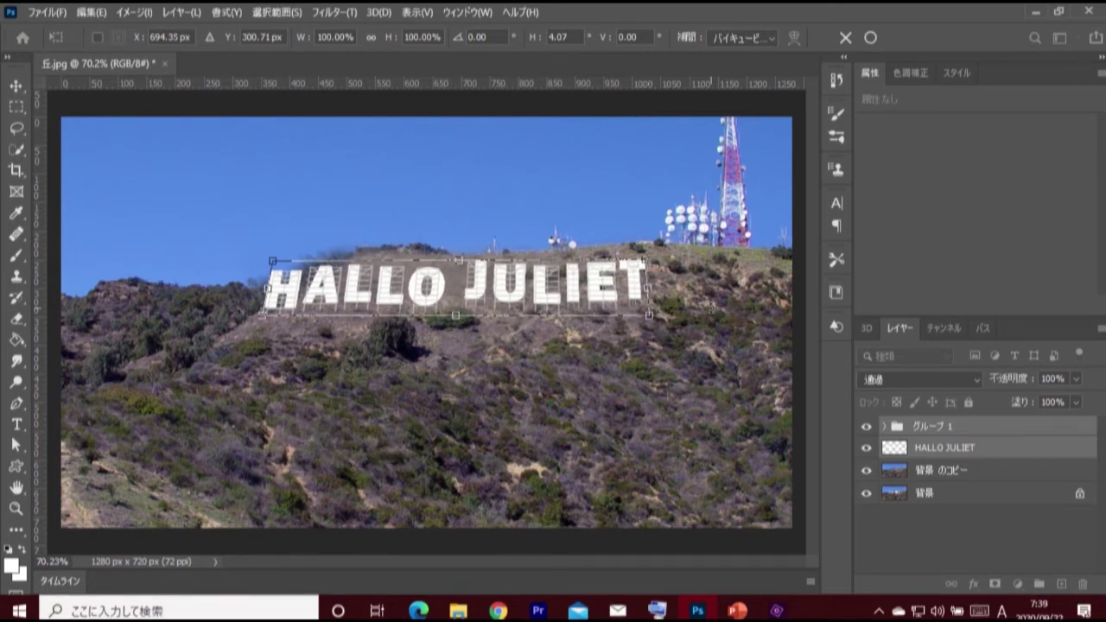
pyautogui.click(870, 38)
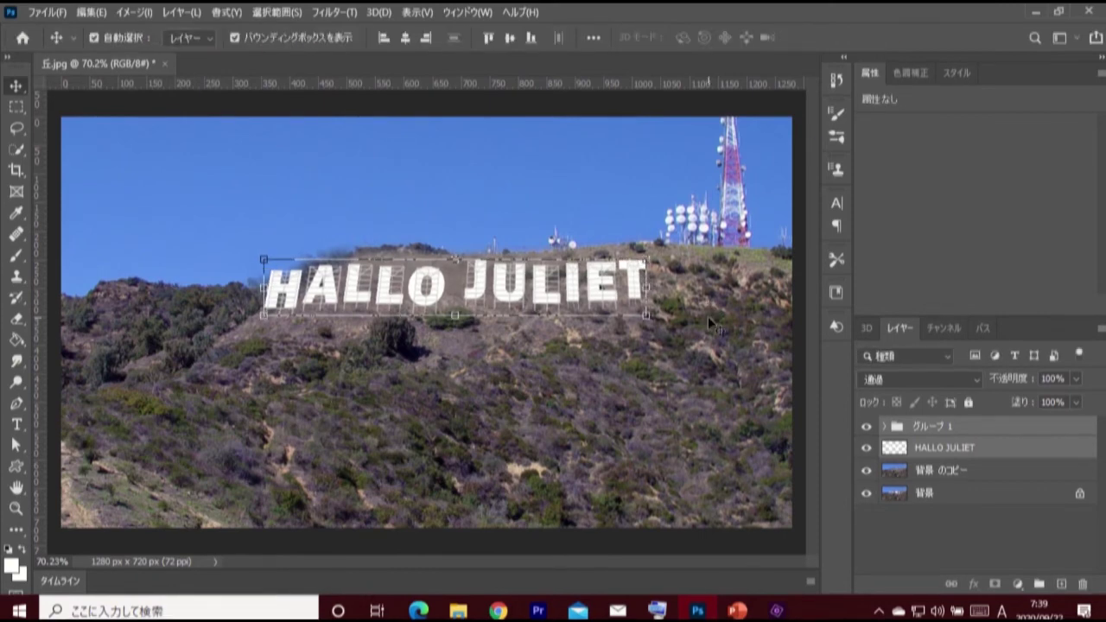
# Move the HALLO JULIET layer above Group 1 and hide both hillside photo layers.
pyautogui.click(950, 447)
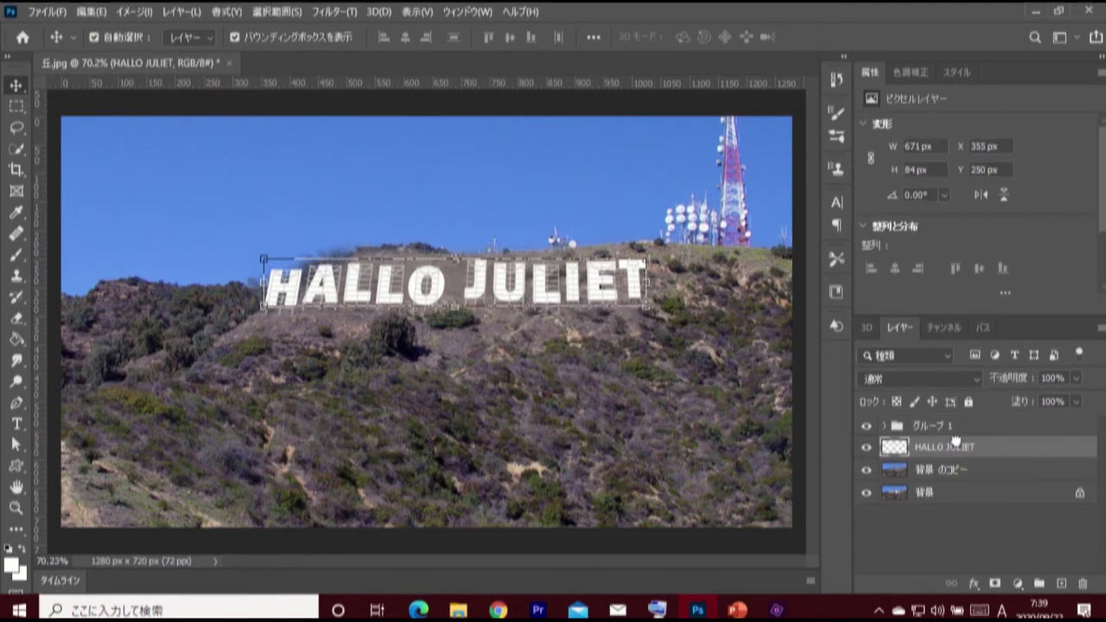
pyautogui.moveTo(957, 448); pyautogui.dragTo(956, 423)
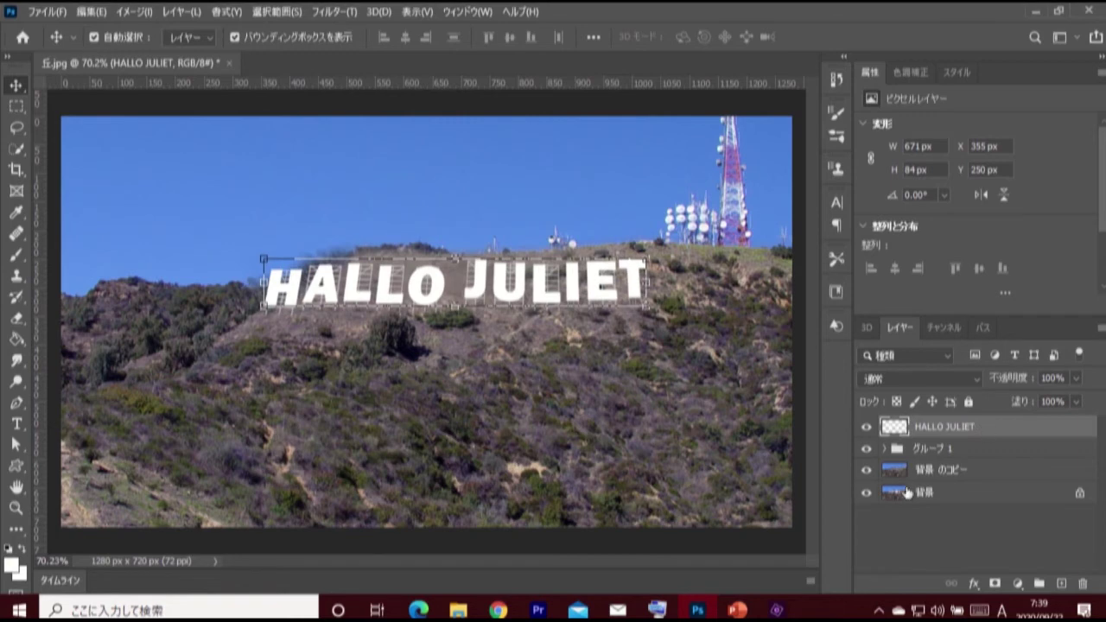
pyautogui.click(866, 469)
pyautogui.click(866, 492)
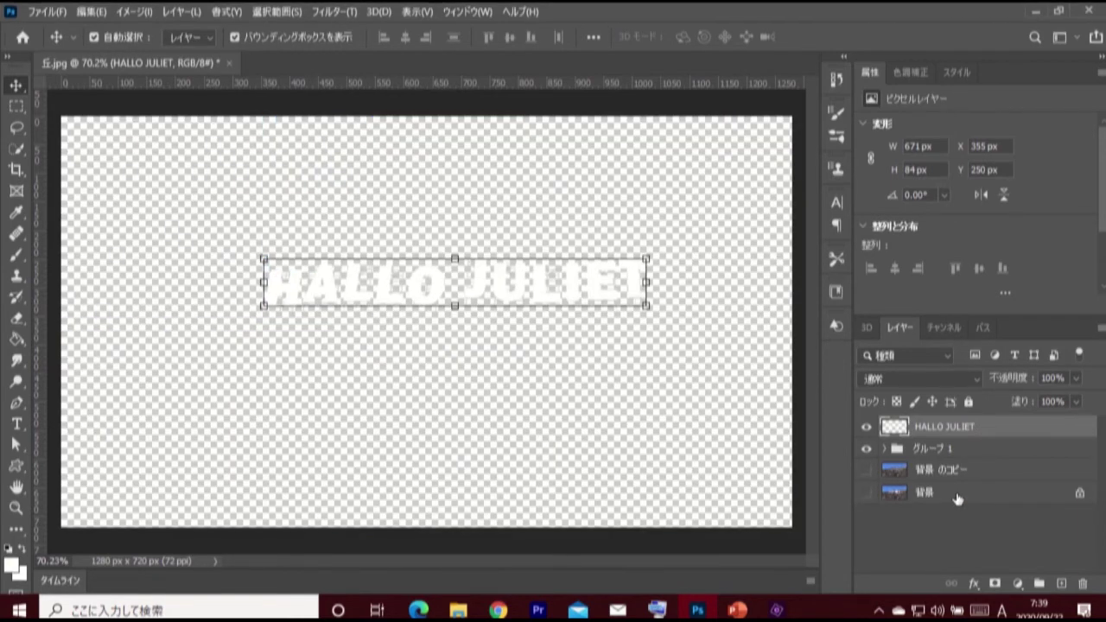
# Stamp the visible letters and supports into a new layer and load their outline as a selection.
pyautogui.click(1061, 583)
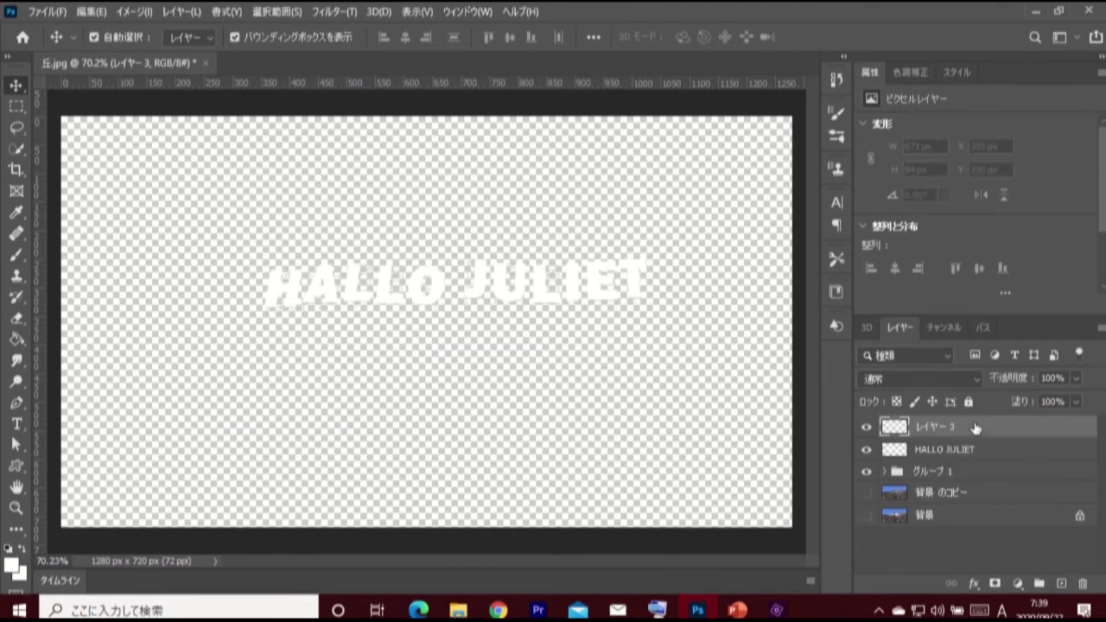
pyautogui.hotkey('ctrl', 'shift', 'alt', 'e')
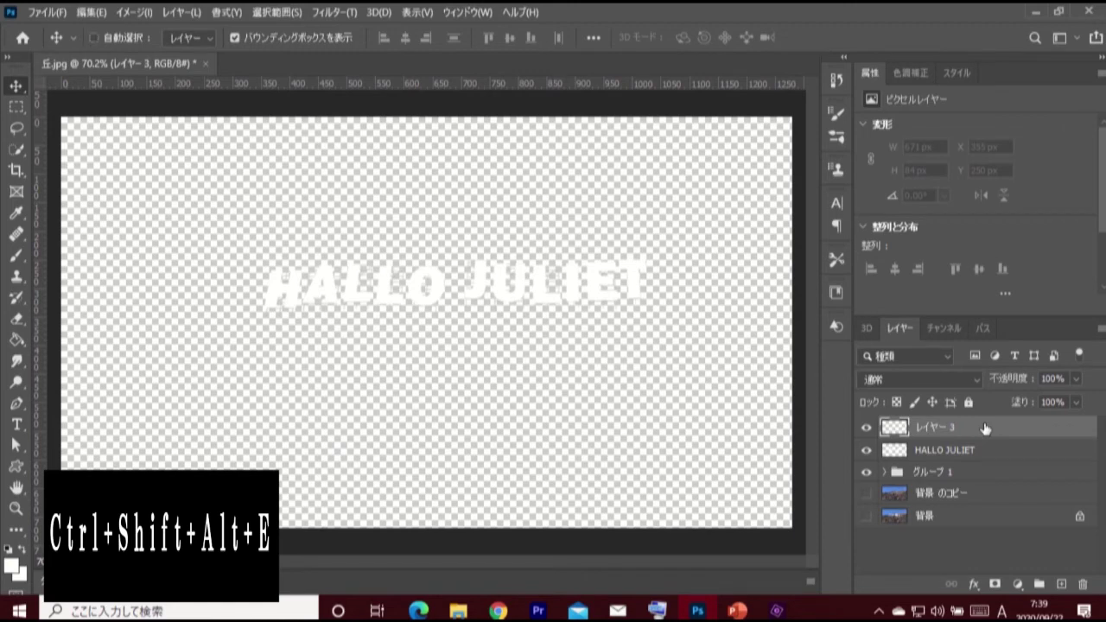
pyautogui.hotkey('ctrl', 'shift', 'alt', 'e')
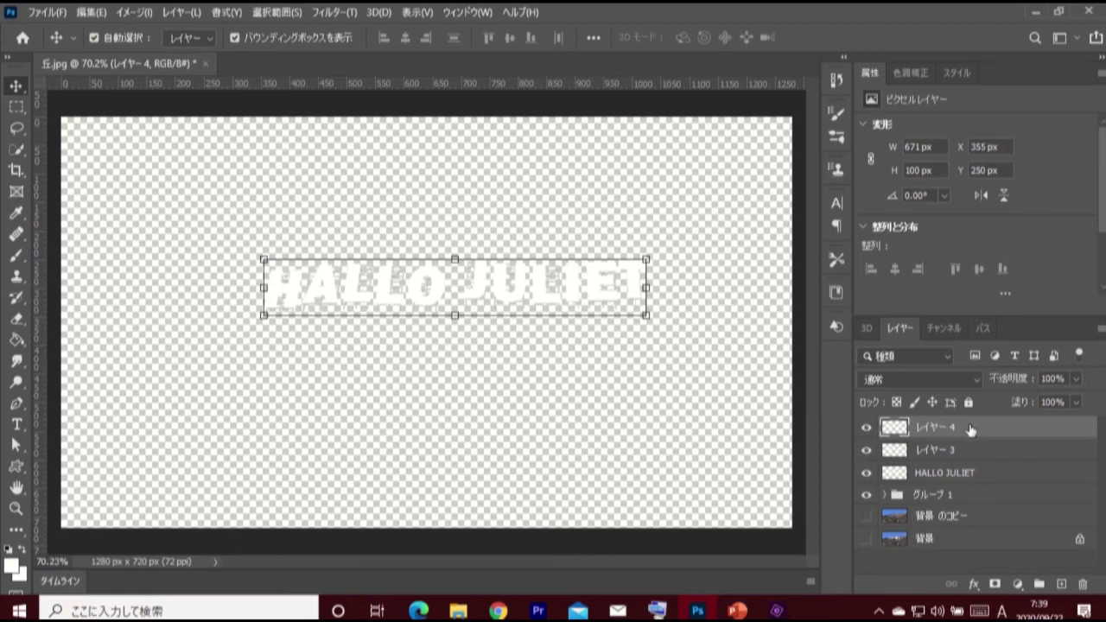
pyautogui.keyDown('ctrl'); pyautogui.click(894, 429); pyautogui.keyUp('ctrl')
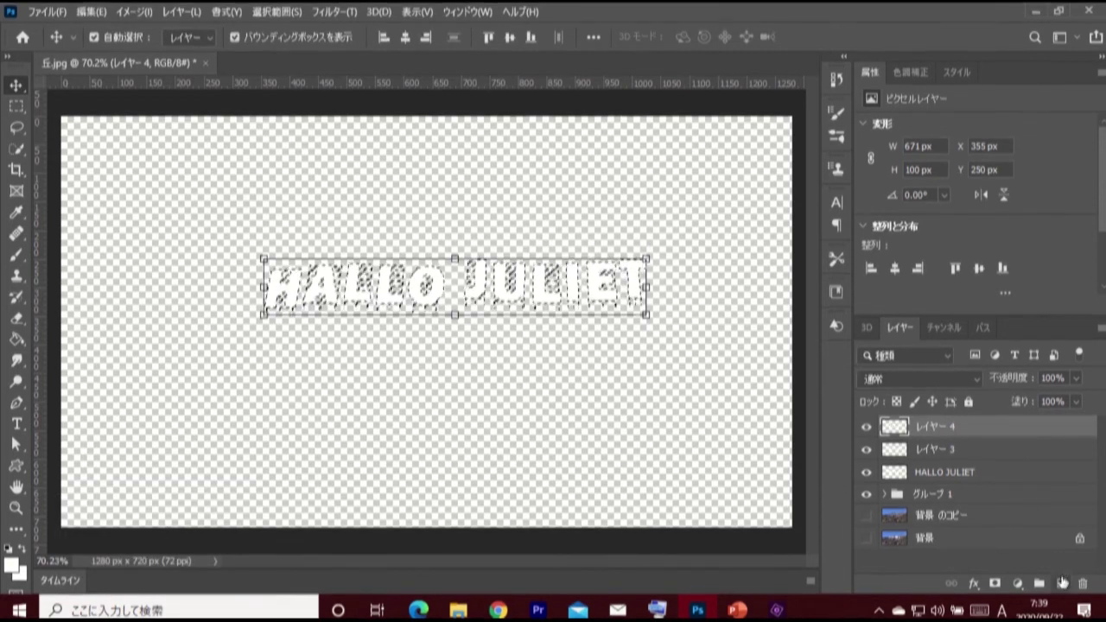
# Fill the selection with black on new layer レイヤー 5 and delete the stamped layer レイヤー 4.
pyautogui.click(1061, 584)
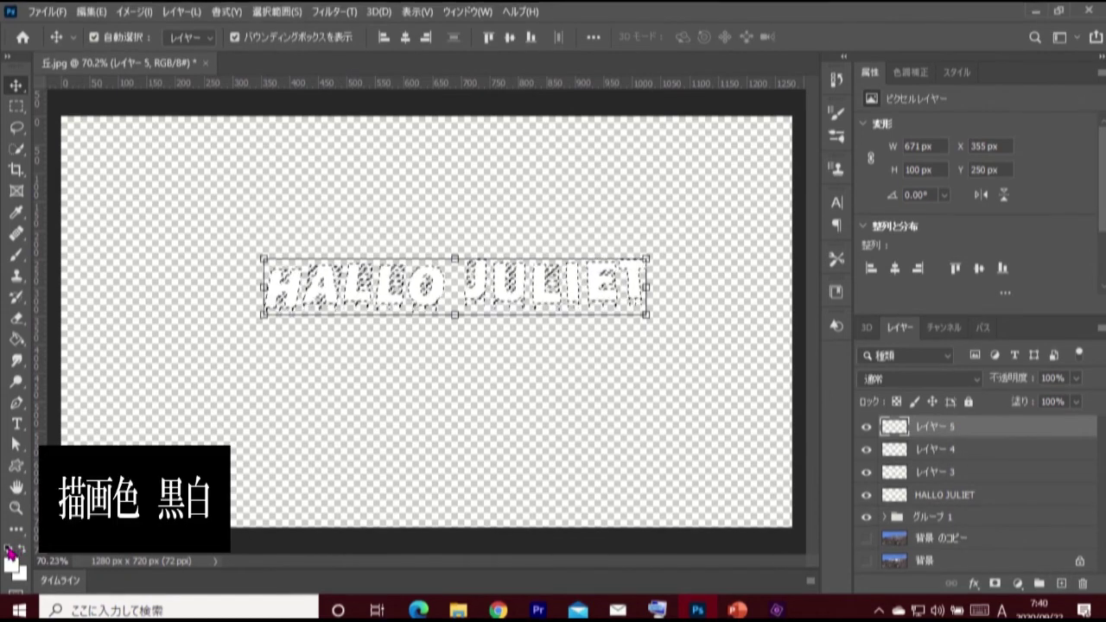
pyautogui.click(9, 548)
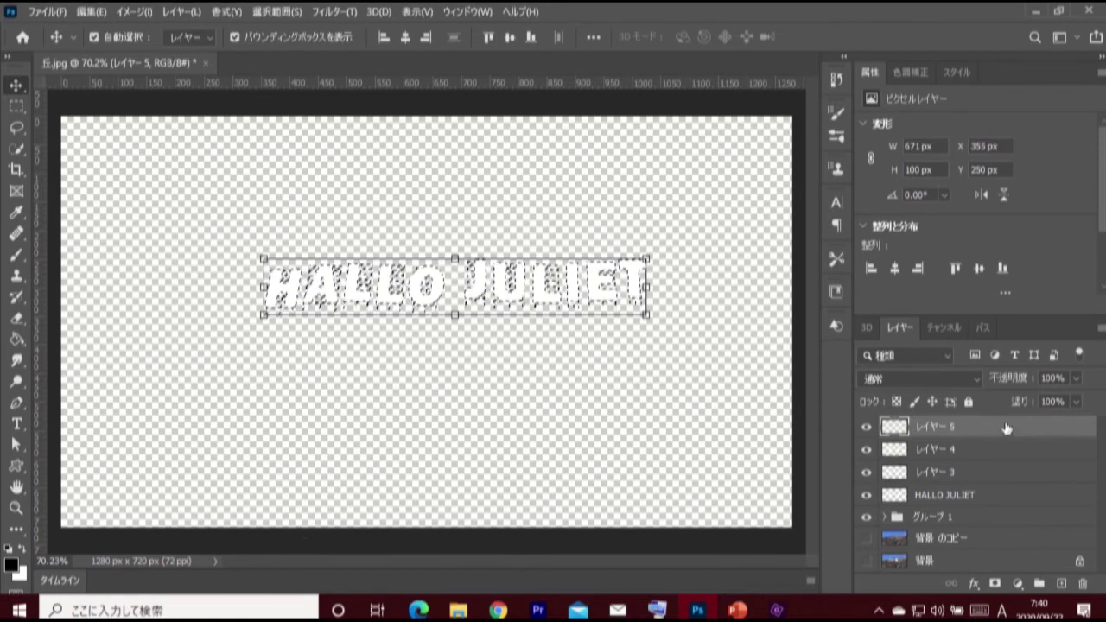
pyautogui.hotkey('alt', 'Delete')
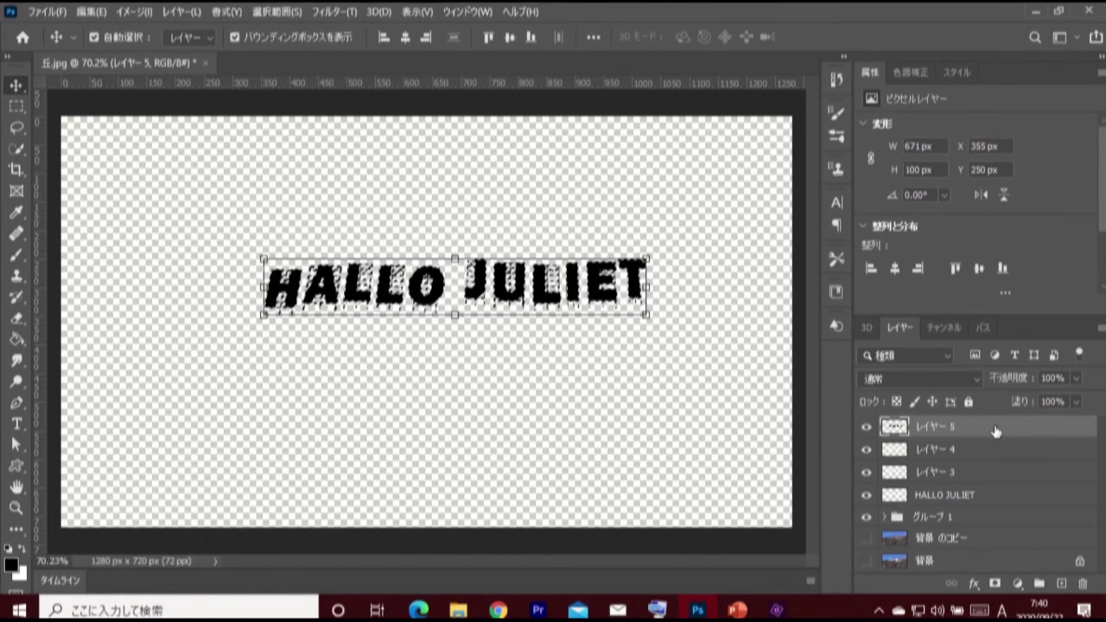
pyautogui.click(983, 450)
pyautogui.moveTo(983, 450); pyautogui.dragTo(1082, 579)
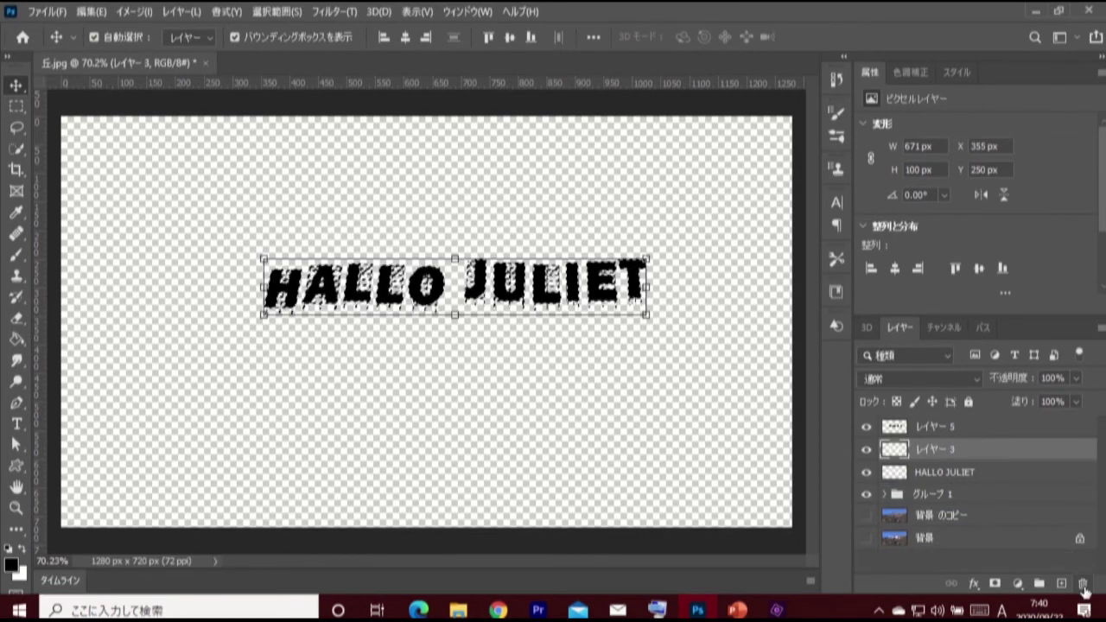
# Deselect and apply a 2.0 px Gaussian Blur to the black letters layer.
pyautogui.click(972, 428)
pyautogui.hotkey('ctrl', 'd')
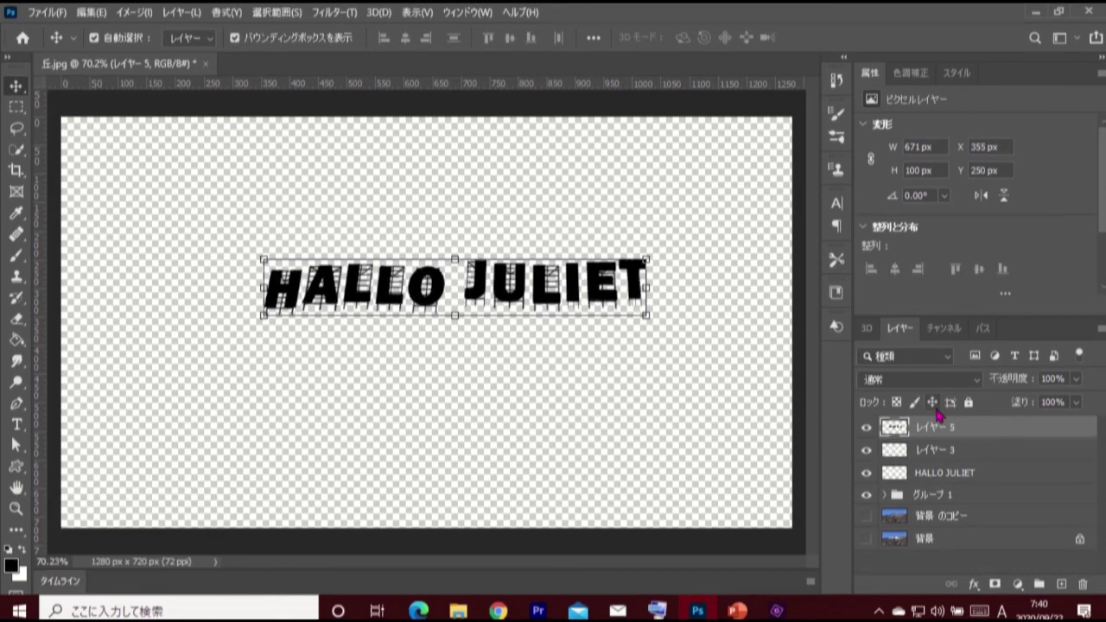
pyautogui.click(328, 12)
pyautogui.moveTo(335, 258)
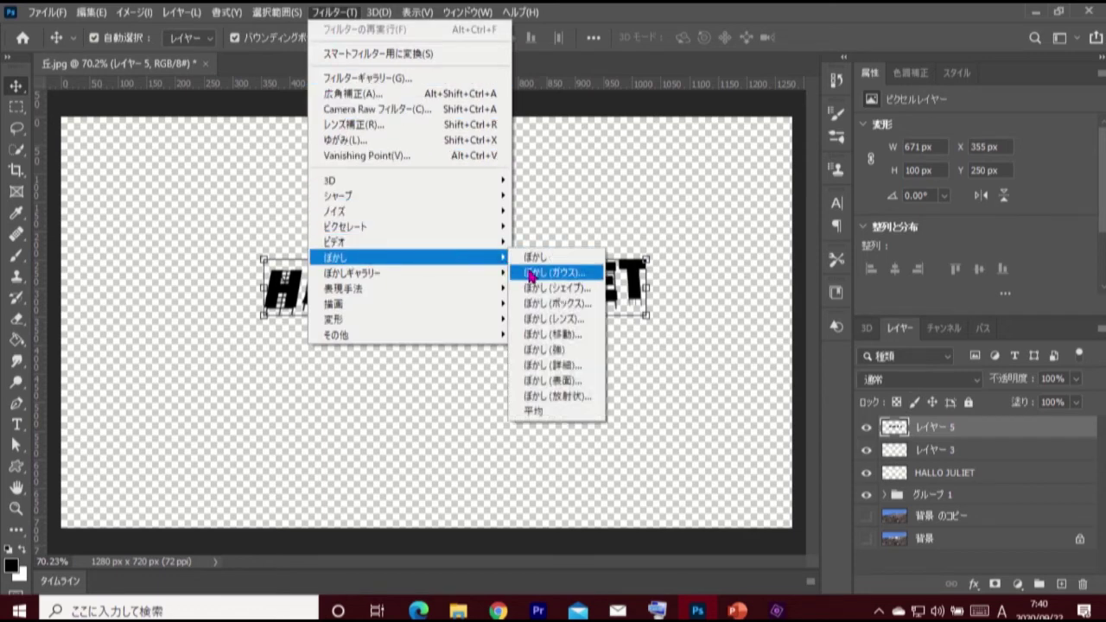
pyautogui.click(581, 273)
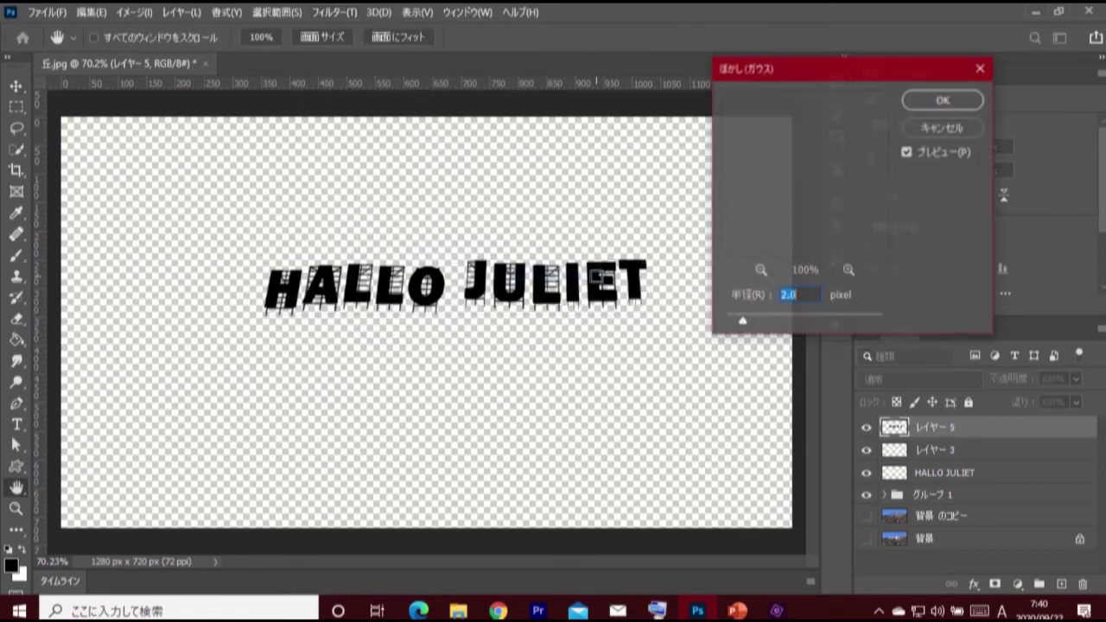
pyautogui.click(805, 295)
pyautogui.click(944, 100)
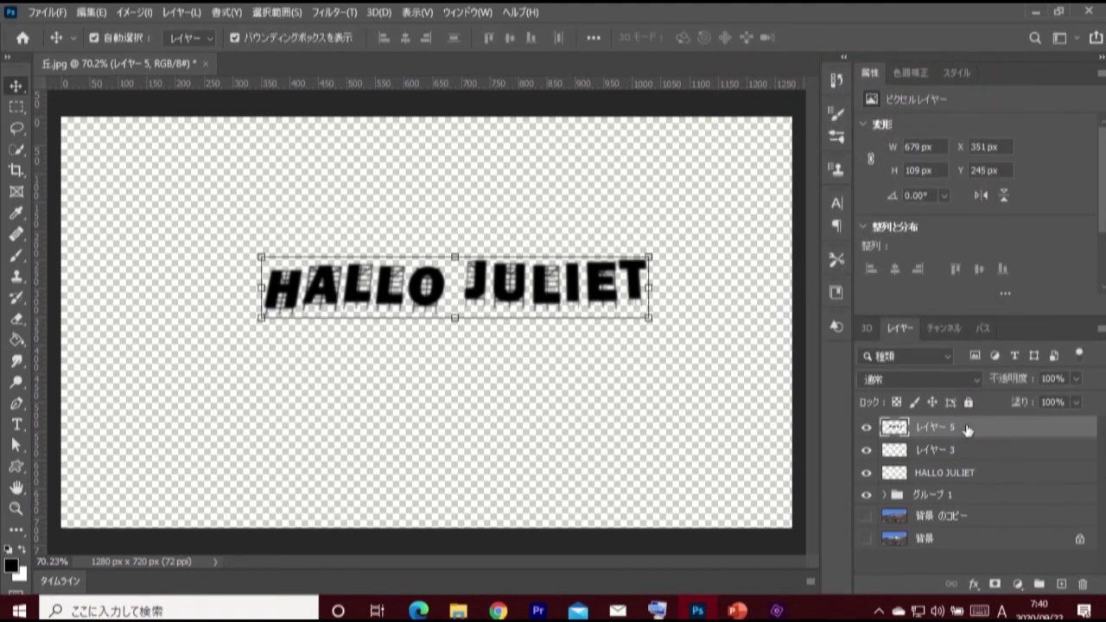
# Move the black layer below Group 1 and show both hillside photo layers again.
pyautogui.moveTo(958, 433); pyautogui.dragTo(963, 492)
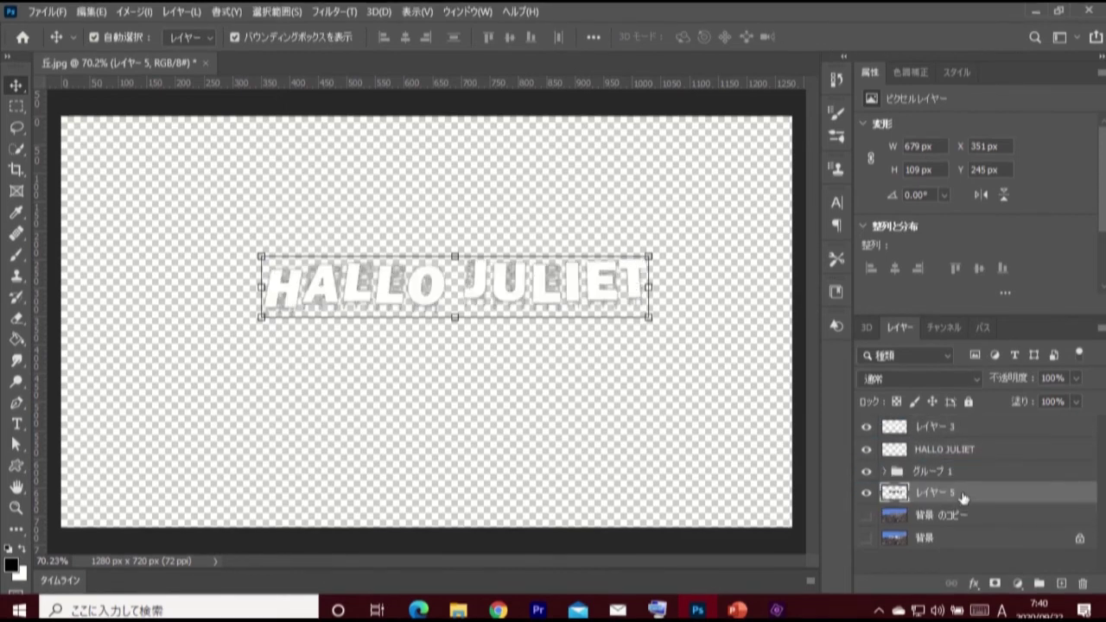
pyautogui.moveTo(866, 515); pyautogui.dragTo(866, 537)
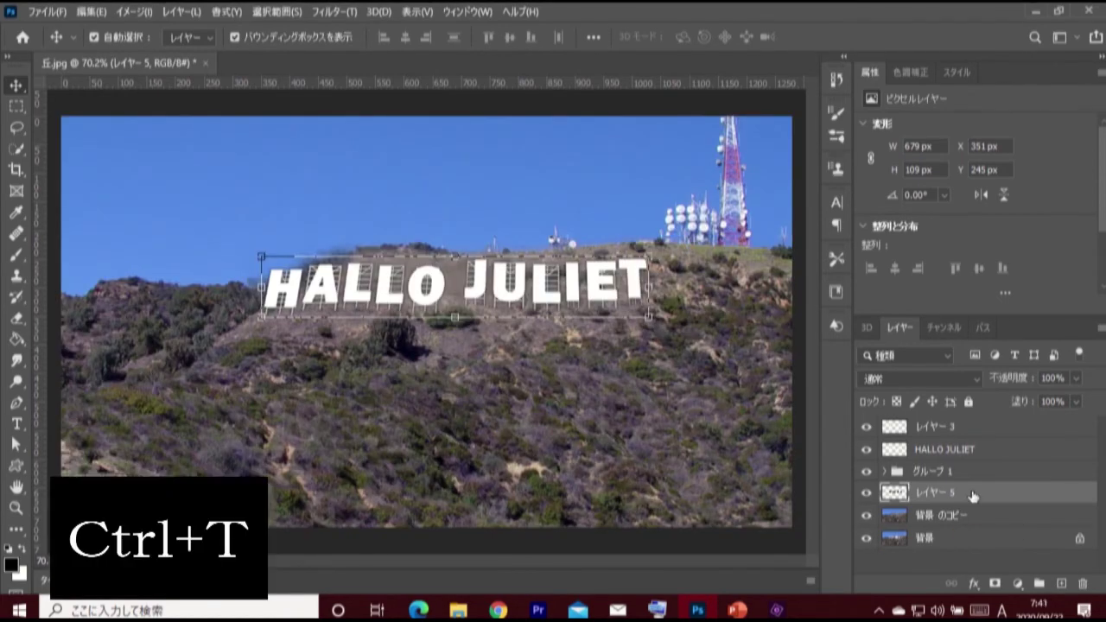
pyautogui.press('ctrl')
pyautogui.hotkey('ctrl', 't')
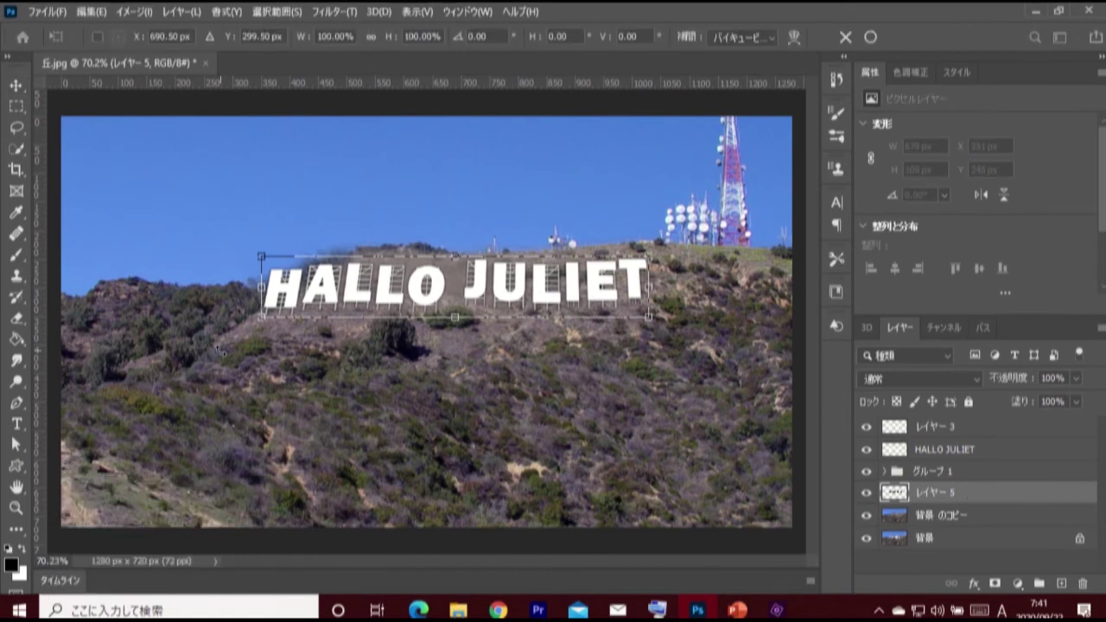
# Distort the shadow so its top edge slants to the right.
pyautogui.click(97, 12)
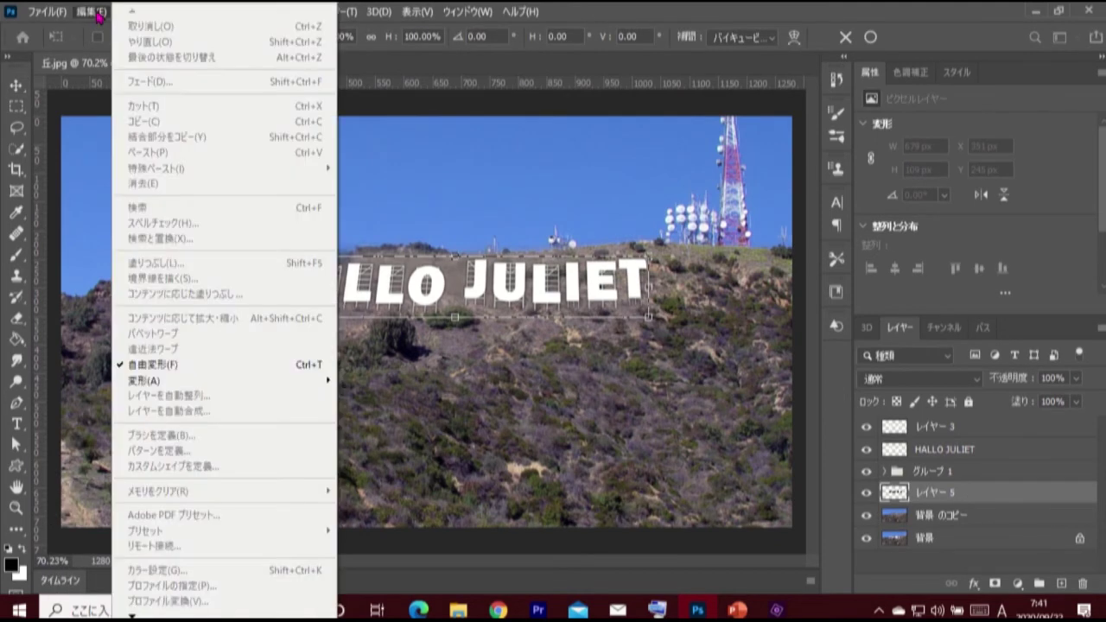
pyautogui.moveTo(155, 381)
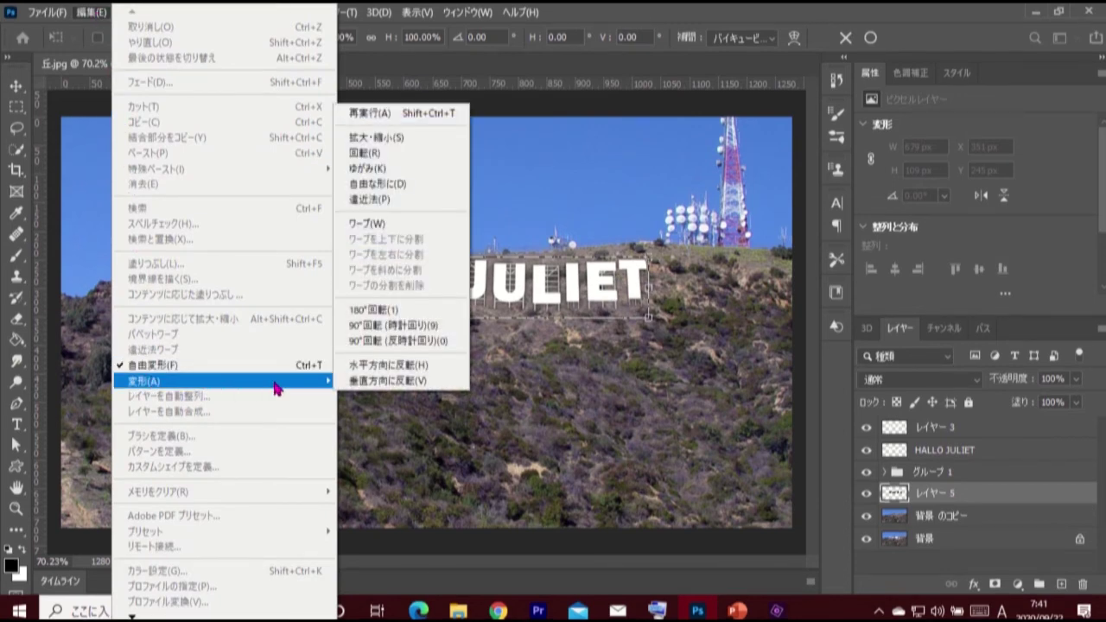
pyautogui.click(449, 189)
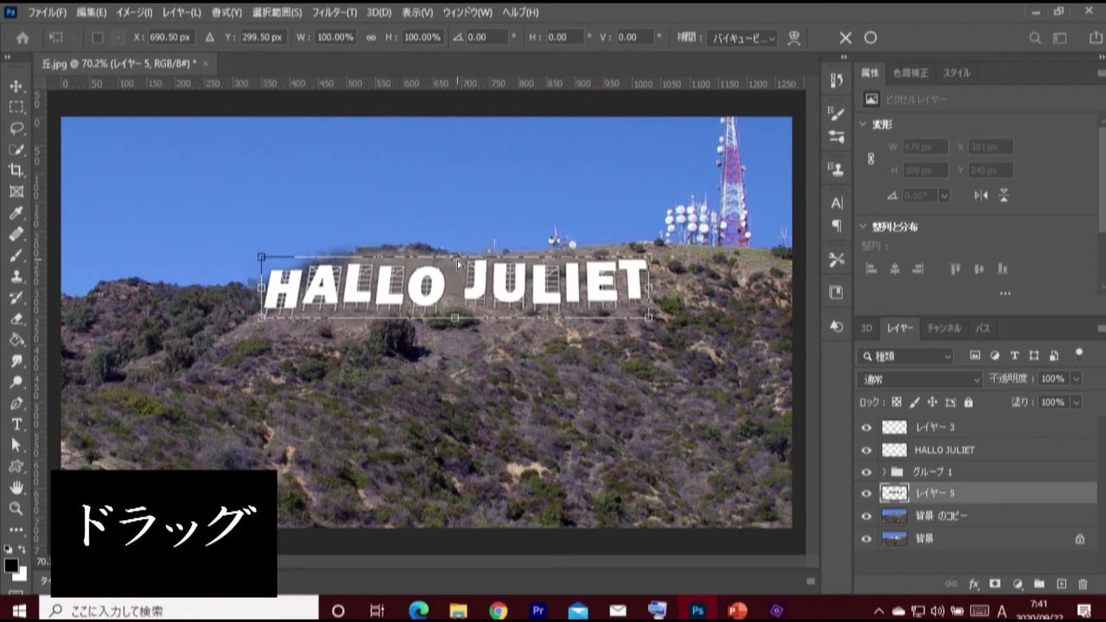
pyautogui.moveTo(458, 262); pyautogui.dragTo(474, 262)
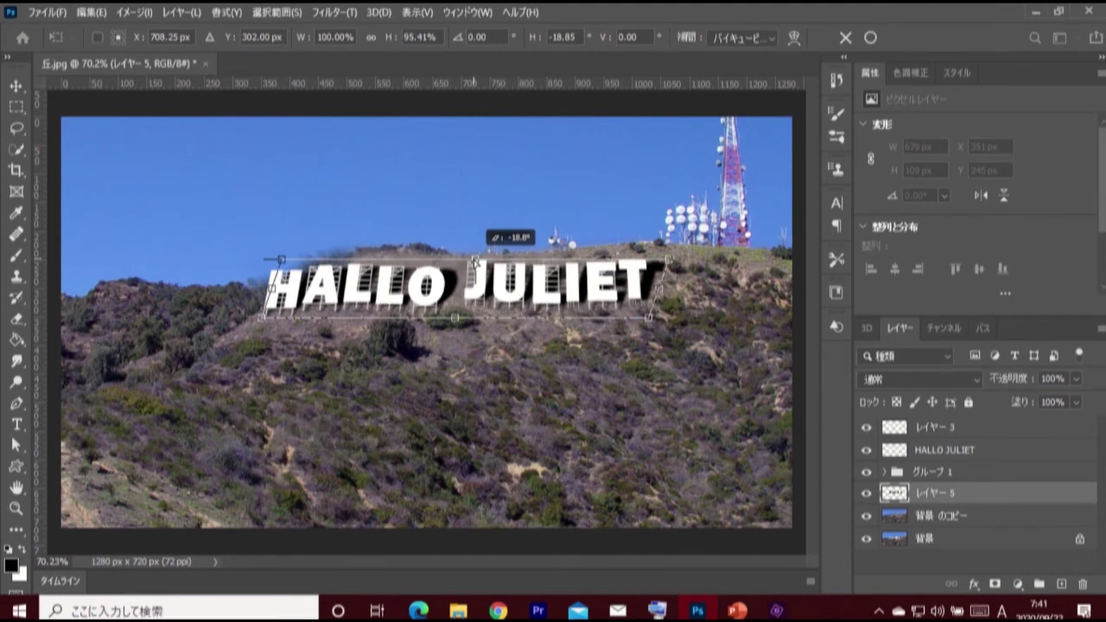
pyautogui.moveTo(476, 260); pyautogui.dragTo(477, 262)
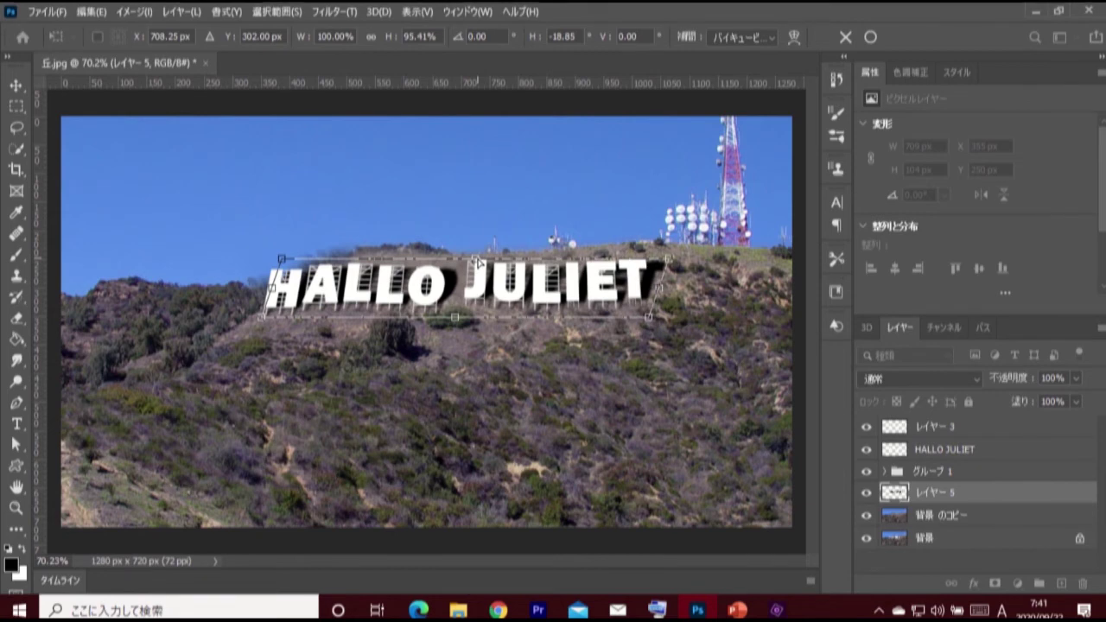
pyautogui.moveTo(477, 260); pyautogui.dragTo(487, 259)
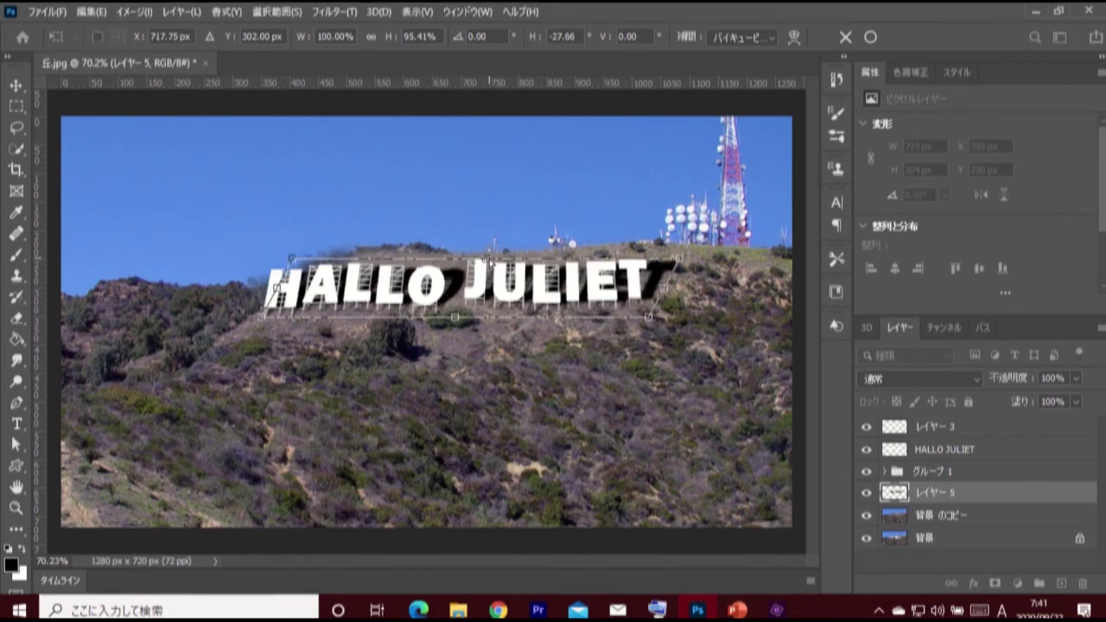
pyautogui.click(870, 36)
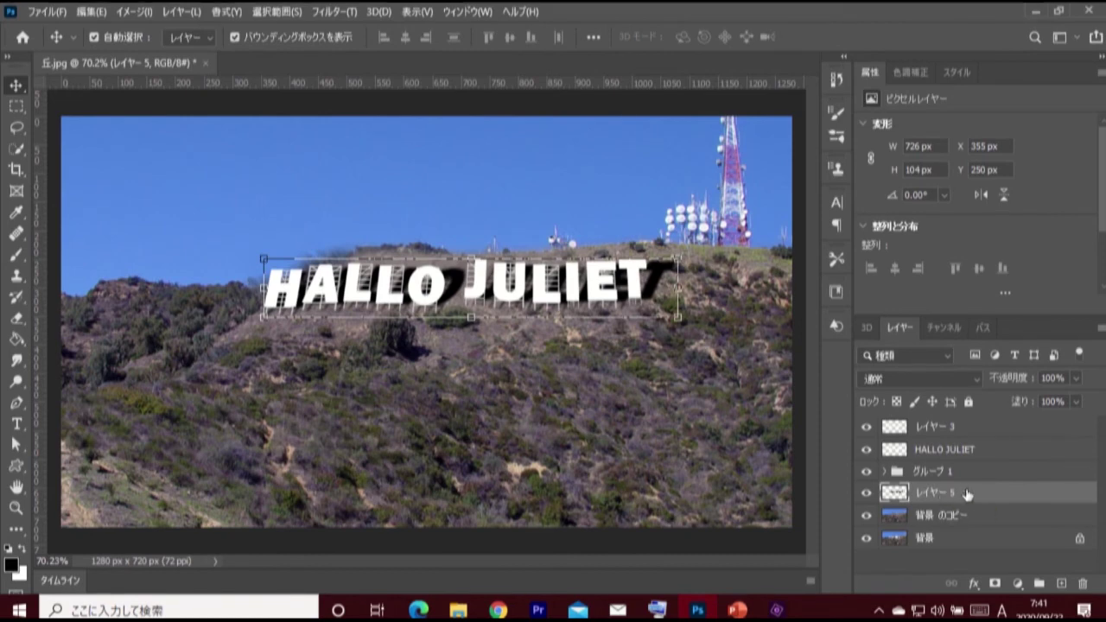
# Flatten the shadow from the top to 726 × 91 px.
pyautogui.hotkey('ctrl', 't')
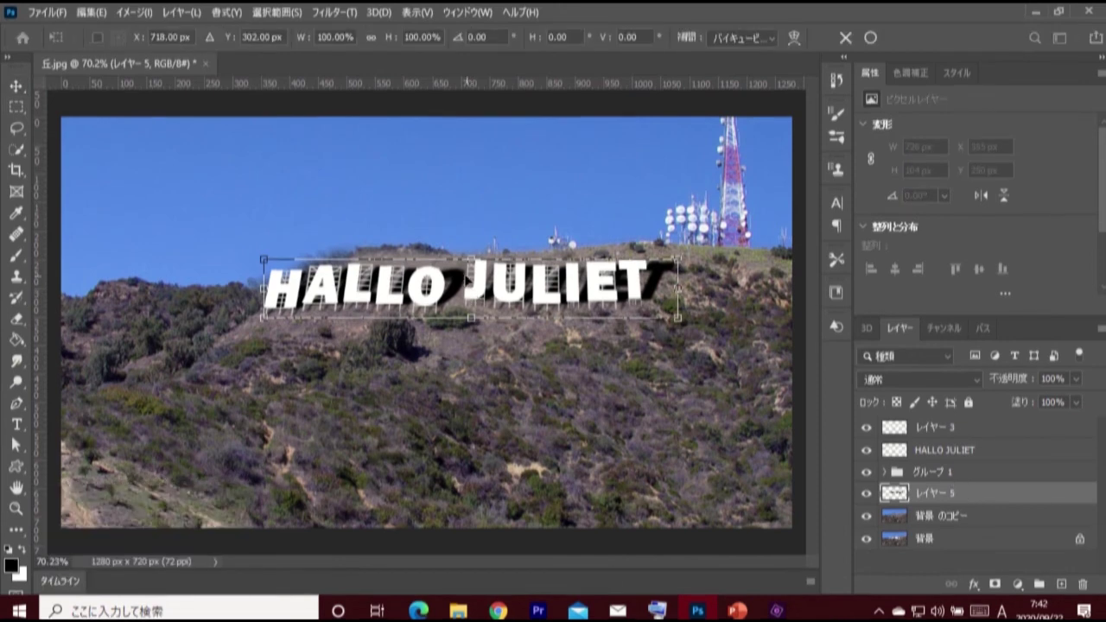
pyautogui.moveTo(471, 258); pyautogui.dragTo(472, 268)
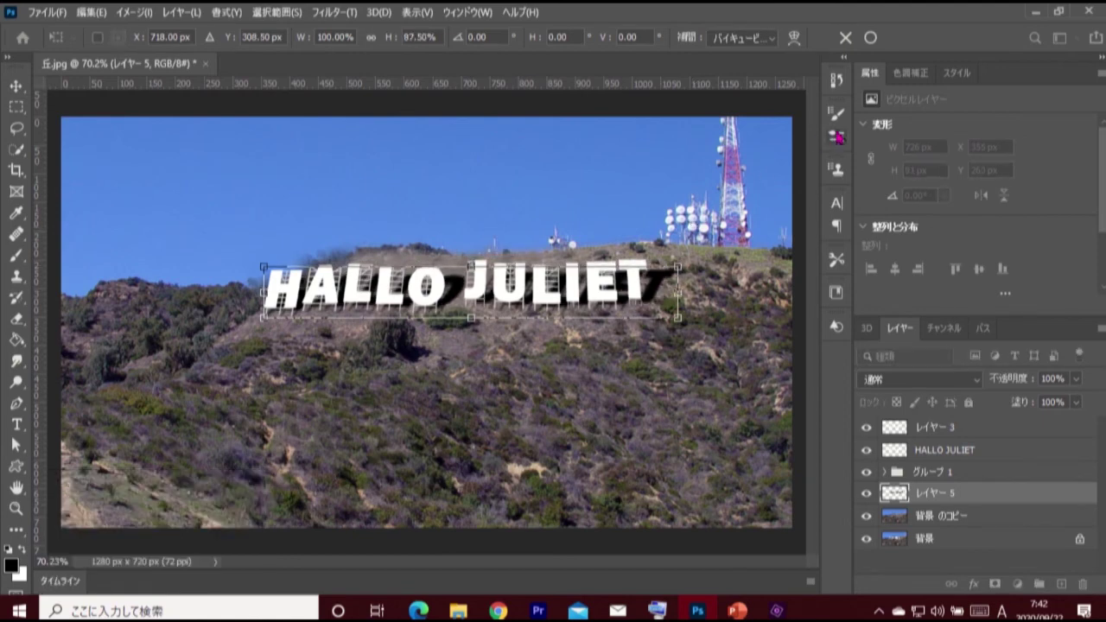
pyautogui.click(870, 37)
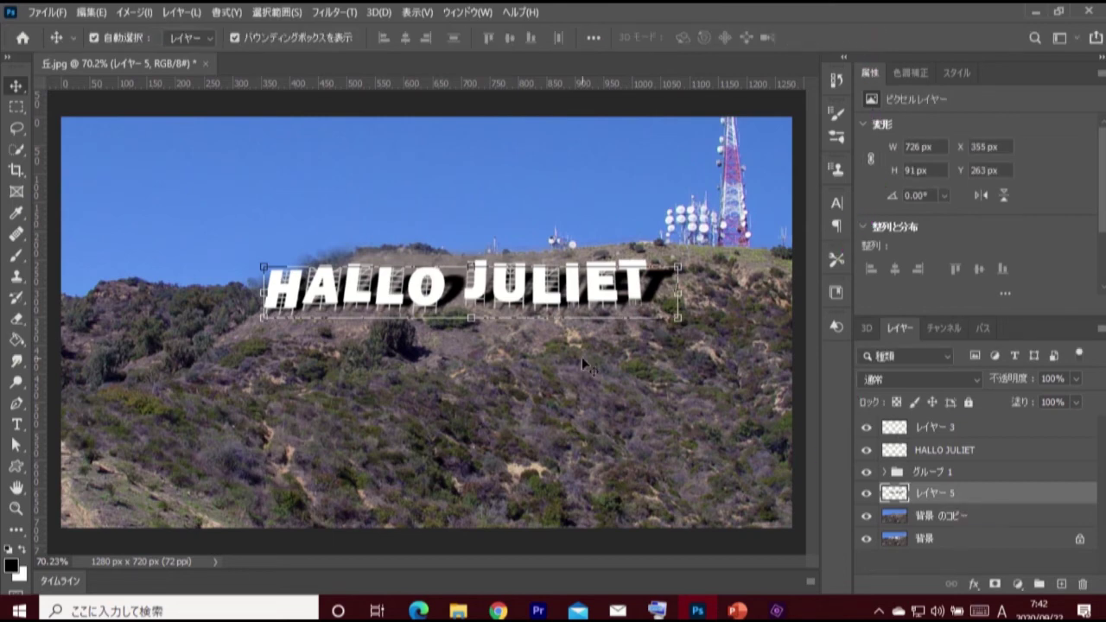
# Apply ZigZag to レイヤー 5 with amount 64, ridges 5 and 中心方向 (Around Center) style.
pyautogui.click(330, 13)
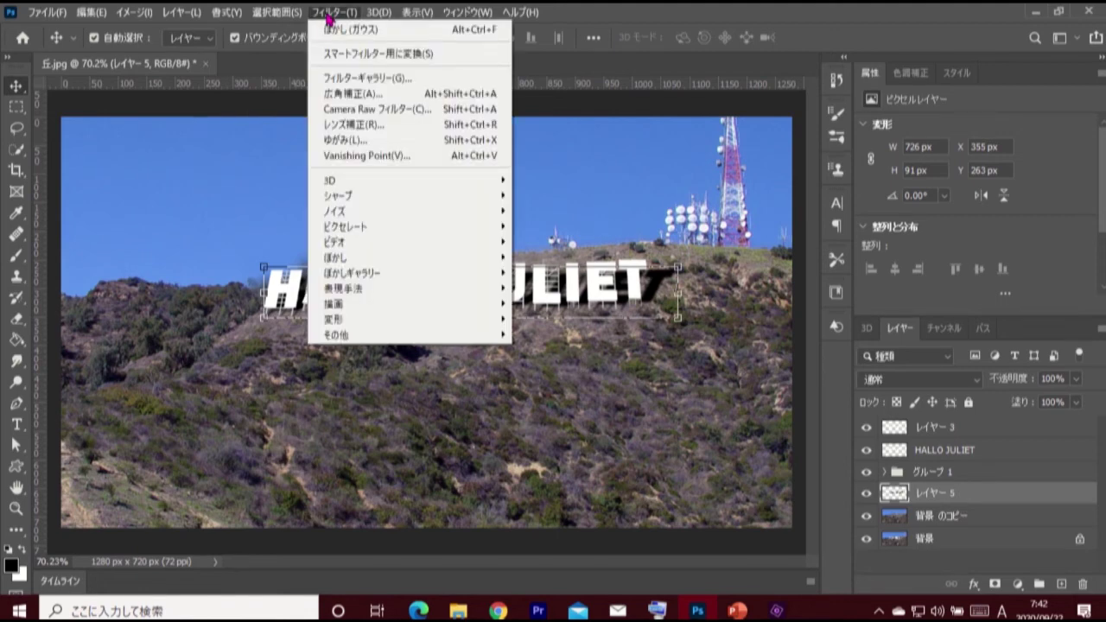
pyautogui.moveTo(380, 318)
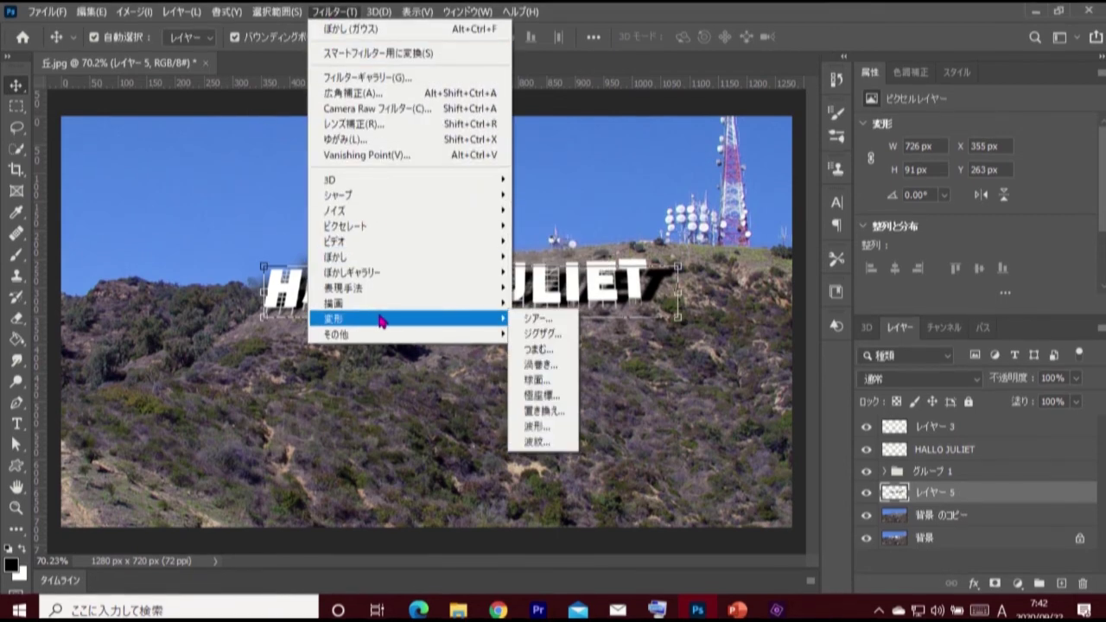
pyautogui.click(560, 336)
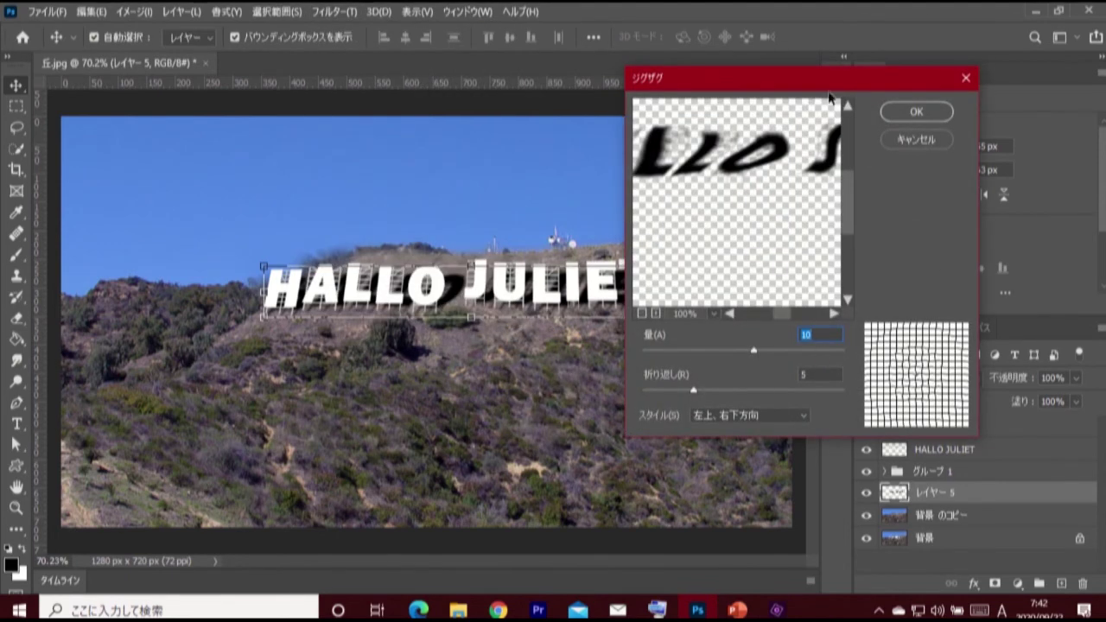
pyautogui.moveTo(834, 87); pyautogui.dragTo(914, 83)
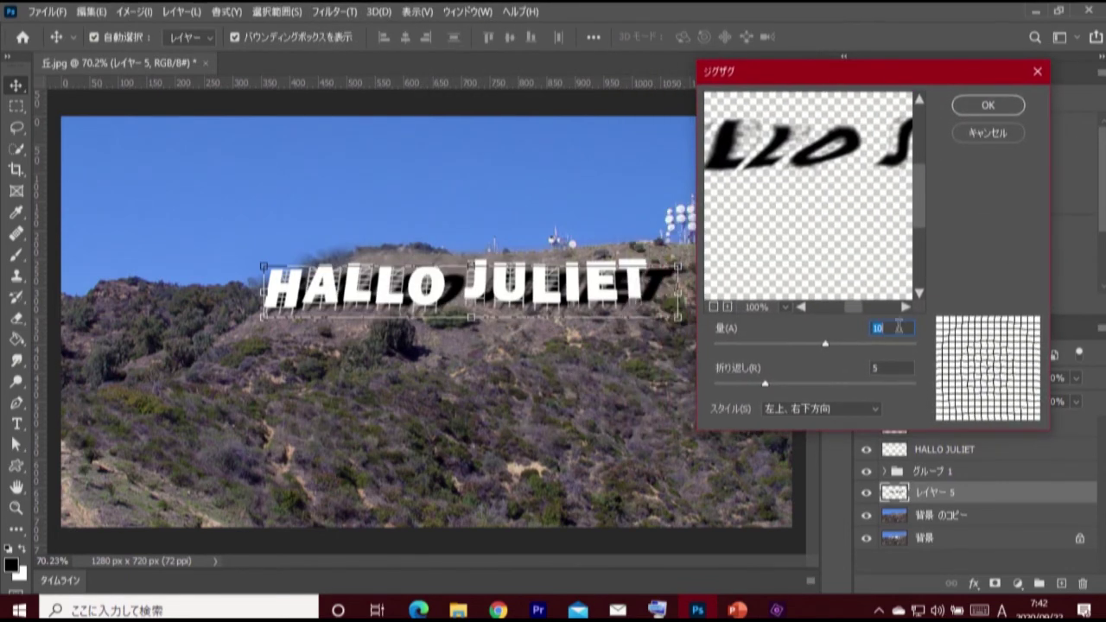
pyautogui.write('6')
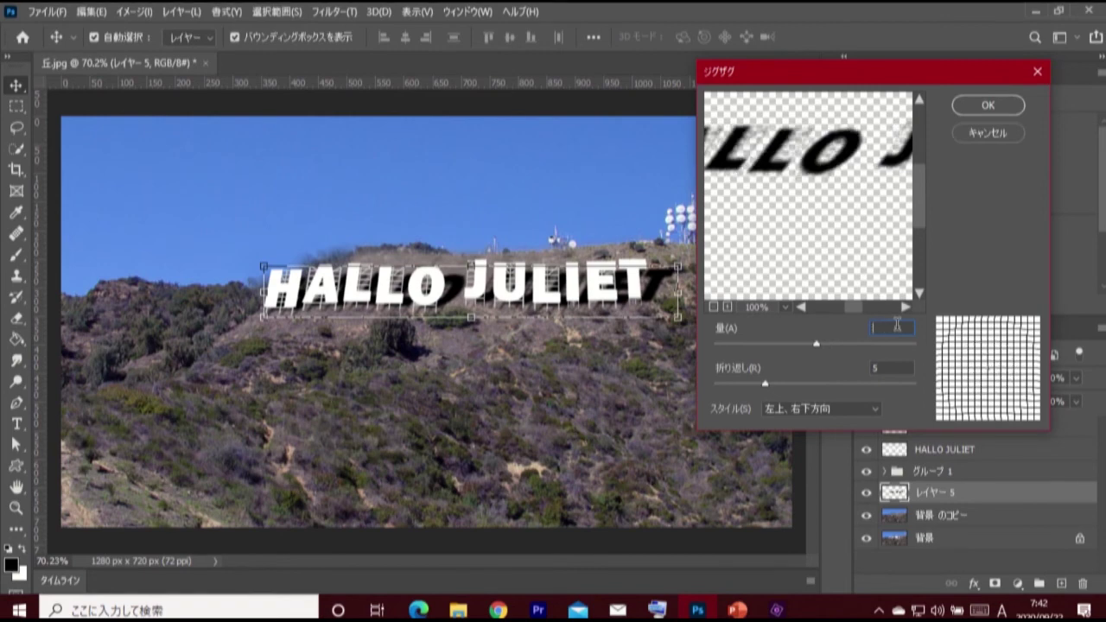
pyautogui.write('4')
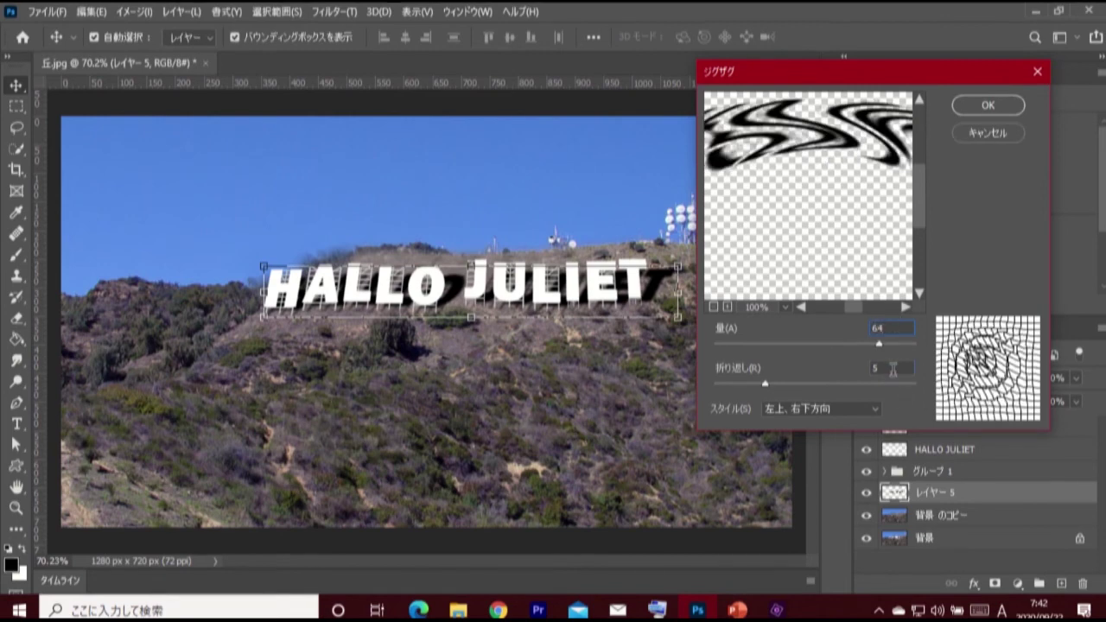
pyautogui.click(892, 367)
pyautogui.click(874, 408)
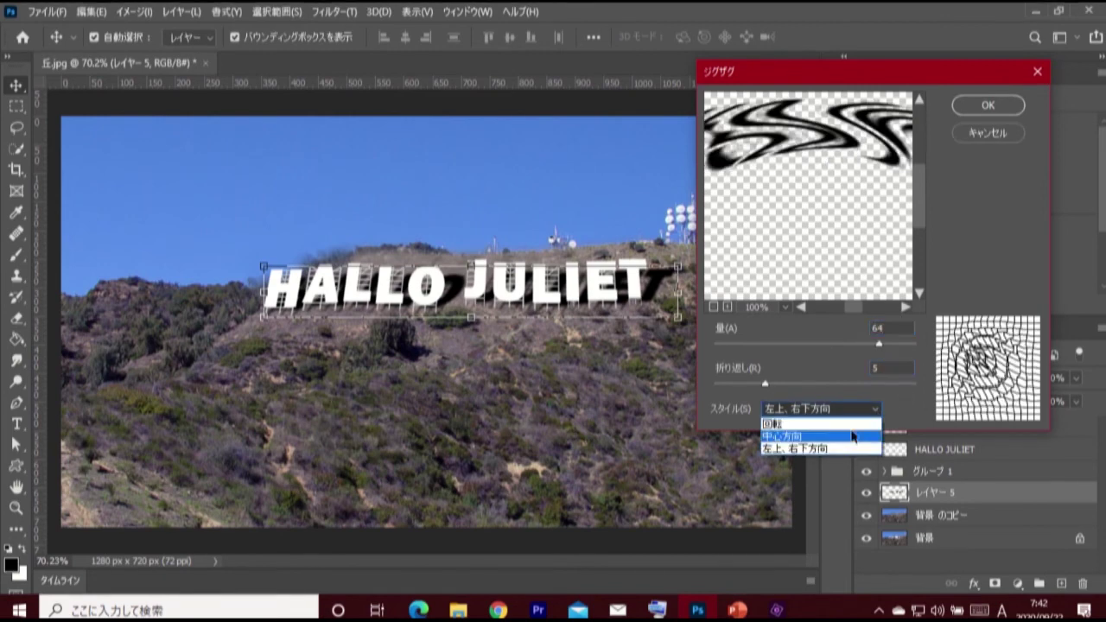
pyautogui.click(848, 433)
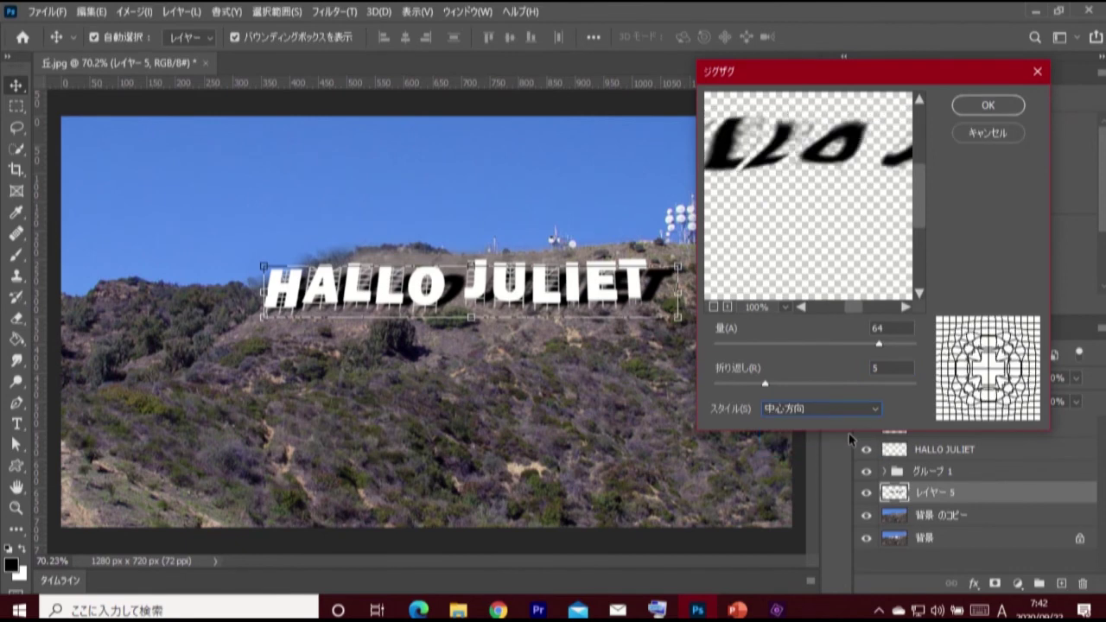
pyautogui.click(987, 105)
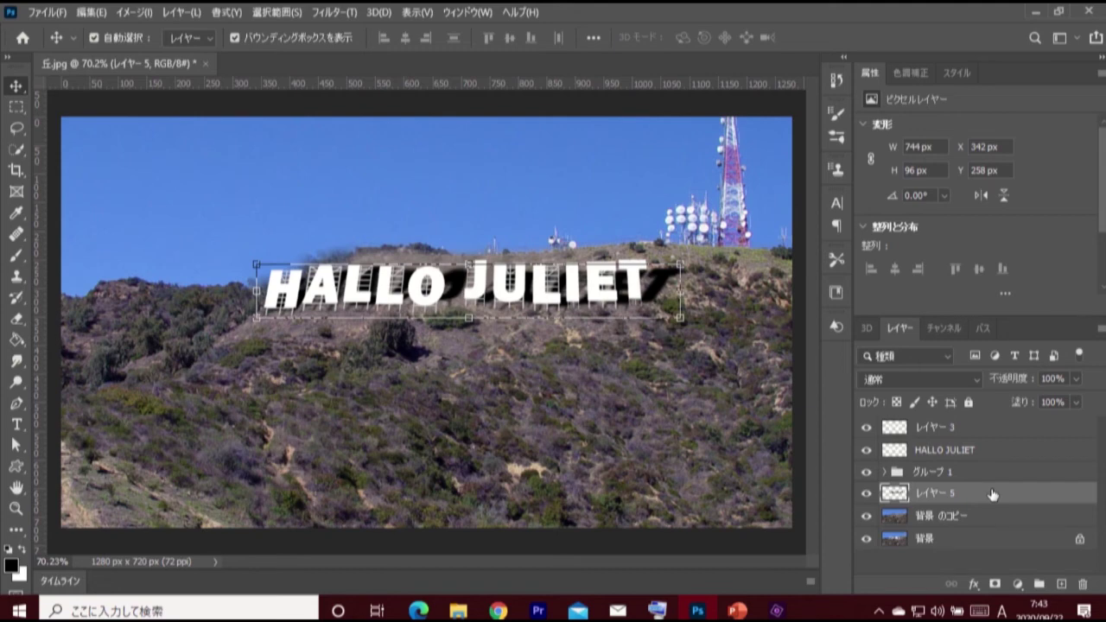
# Stamp all visible layers into a new merged layer レイヤー 6 from レイヤー 3.
pyautogui.click(961, 429)
pyautogui.hotkey('ctrl', 'shift', 'alt', 'e')
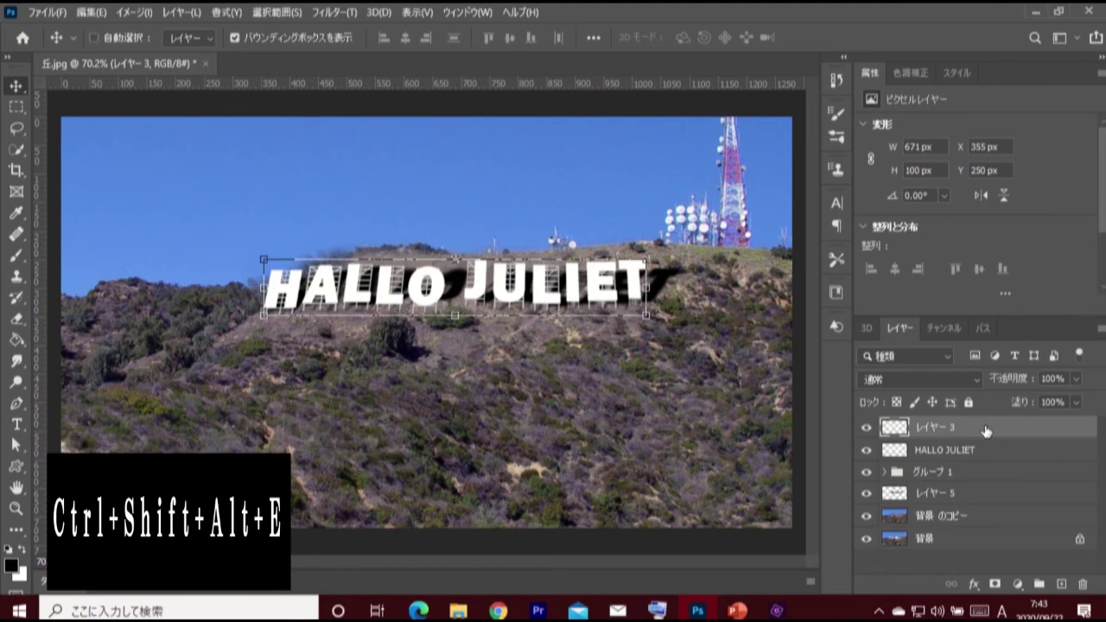
pyautogui.hotkey('ctrl', 'shift', 'alt', 'e')
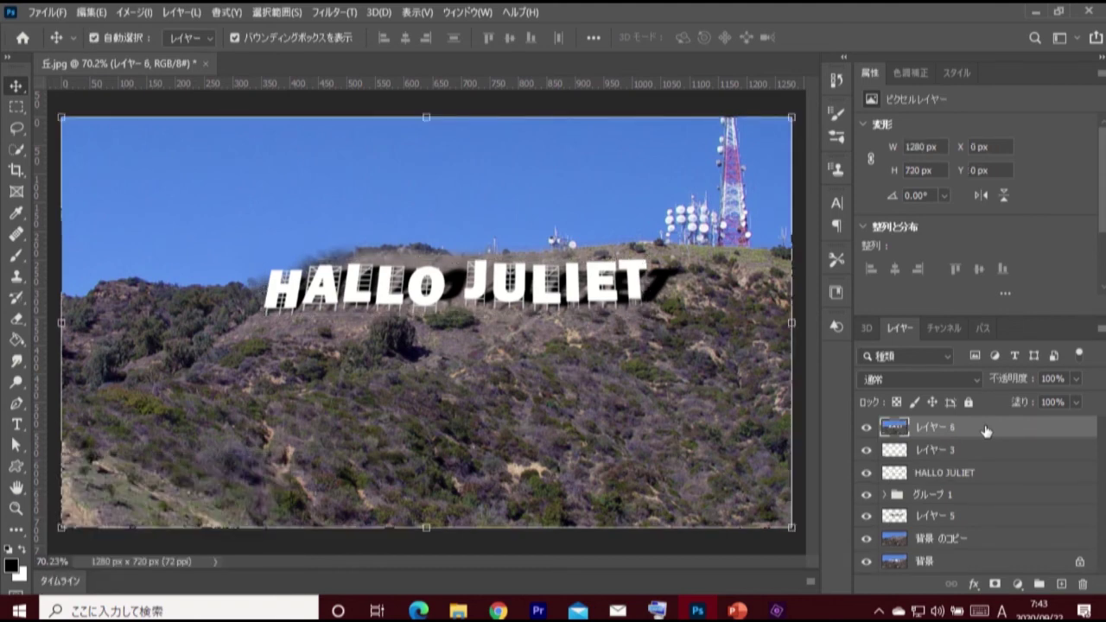
# Move 背景 のコピー directly beneath レイヤー 6 and give レイヤー 6 a white layer mask.
pyautogui.click(967, 537)
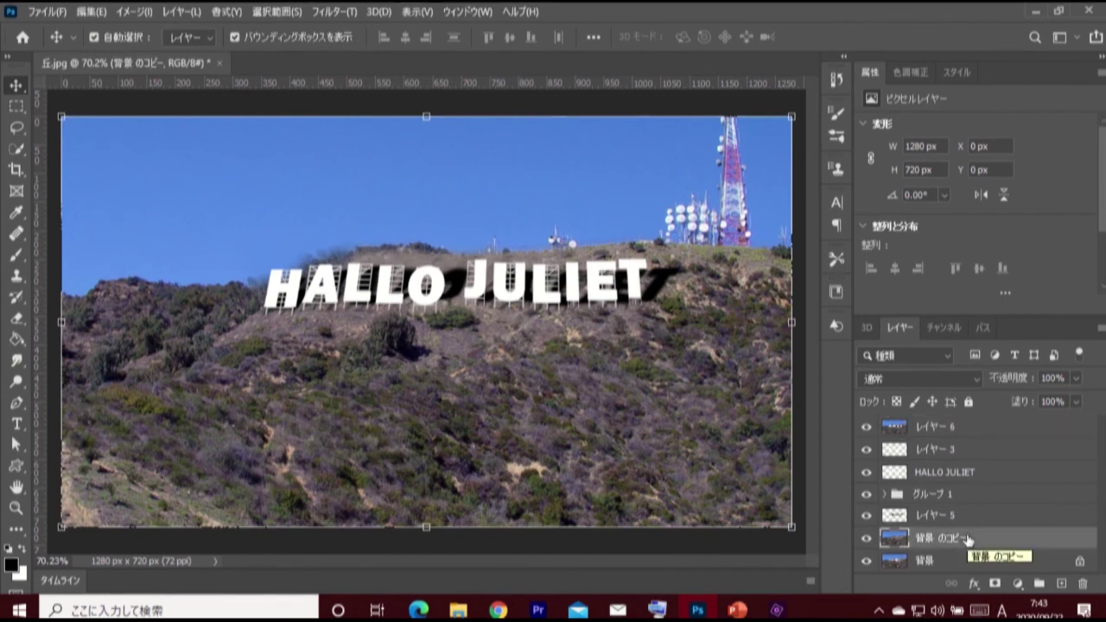
pyautogui.moveTo(965, 529); pyautogui.dragTo(987, 448)
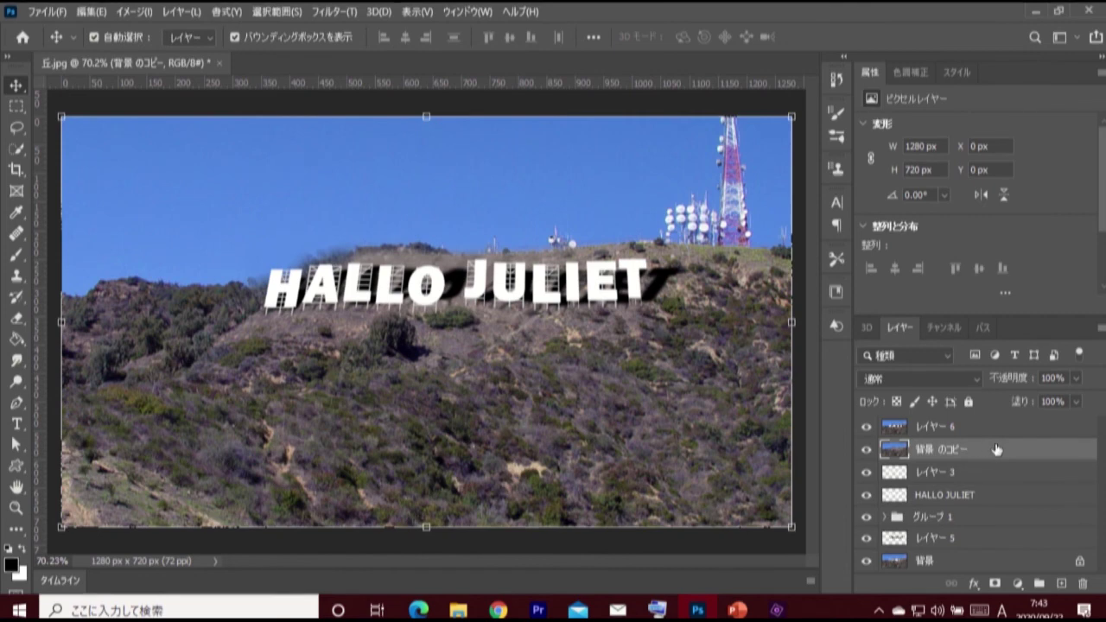
pyautogui.click(987, 427)
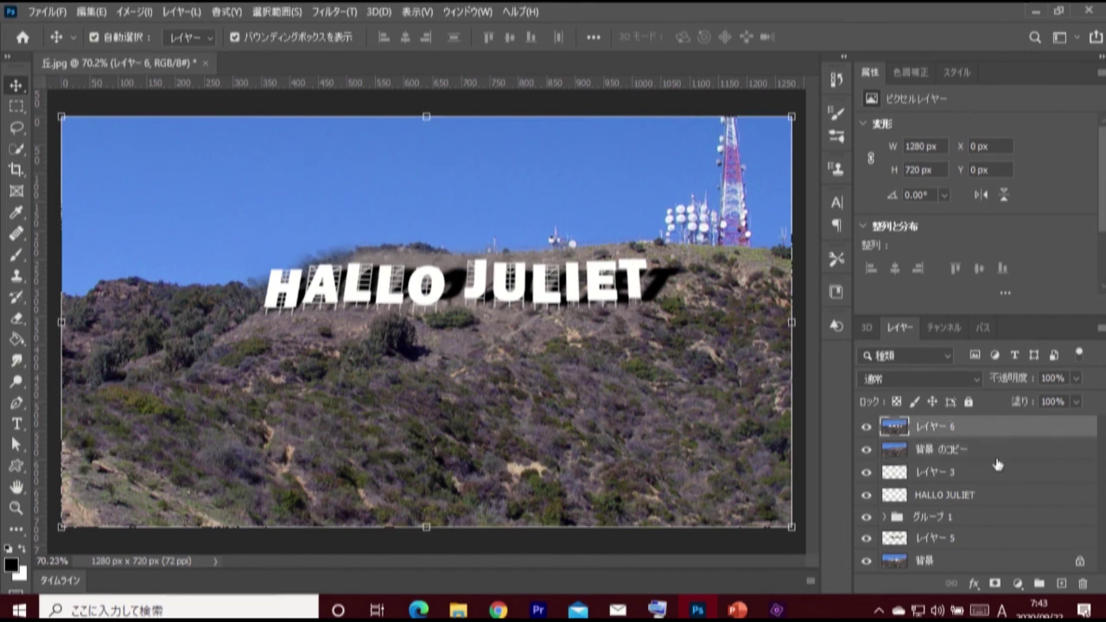
pyautogui.click(995, 581)
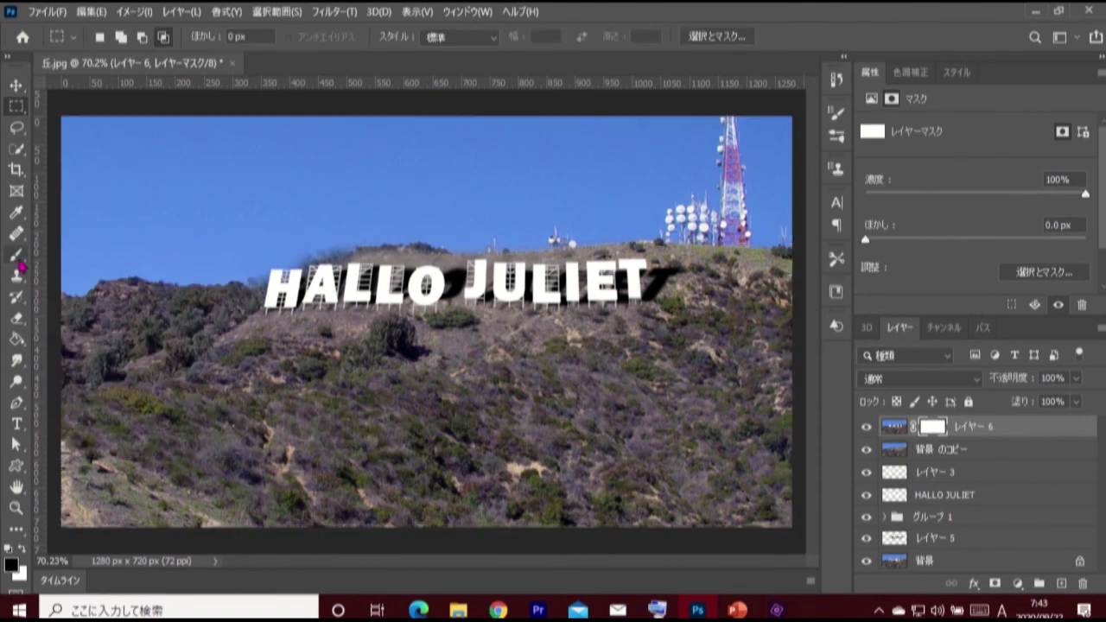
# Set up the Brush tool with a 50 px diameter.
pyautogui.click(15, 255)
pyautogui.click(134, 258)
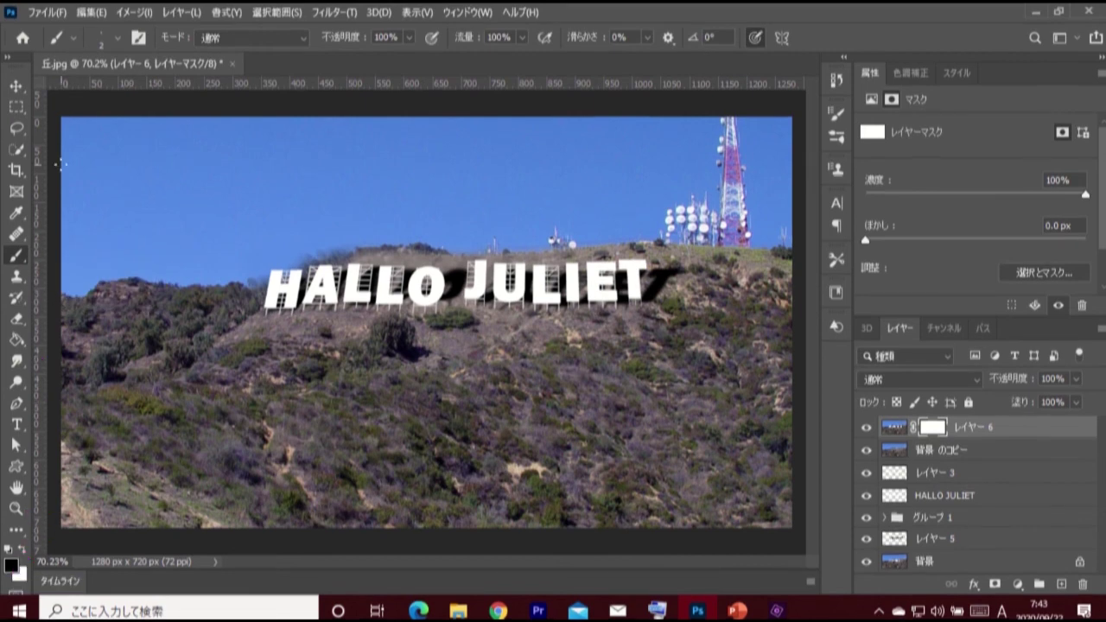
pyautogui.click(118, 38)
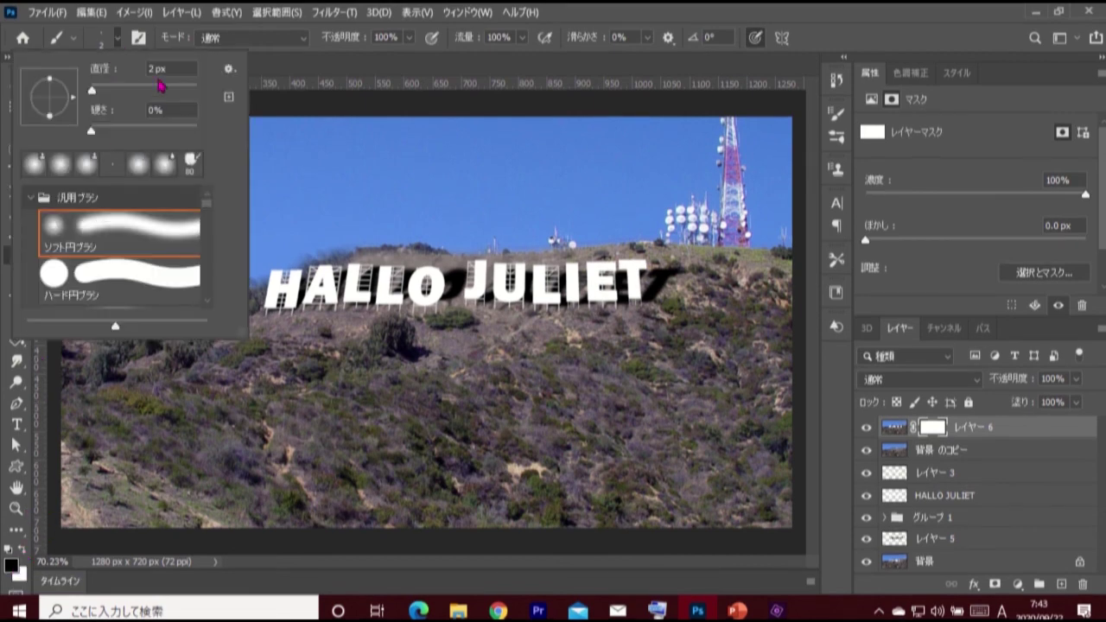
pyautogui.write('5')
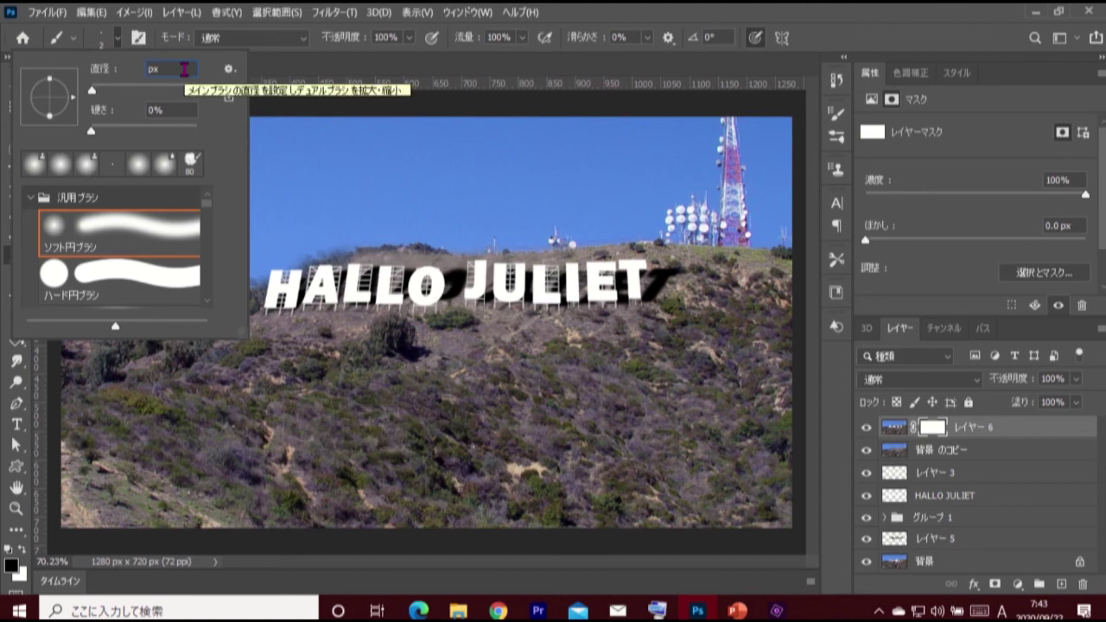
pyautogui.write('0')
pyautogui.click(117, 40)
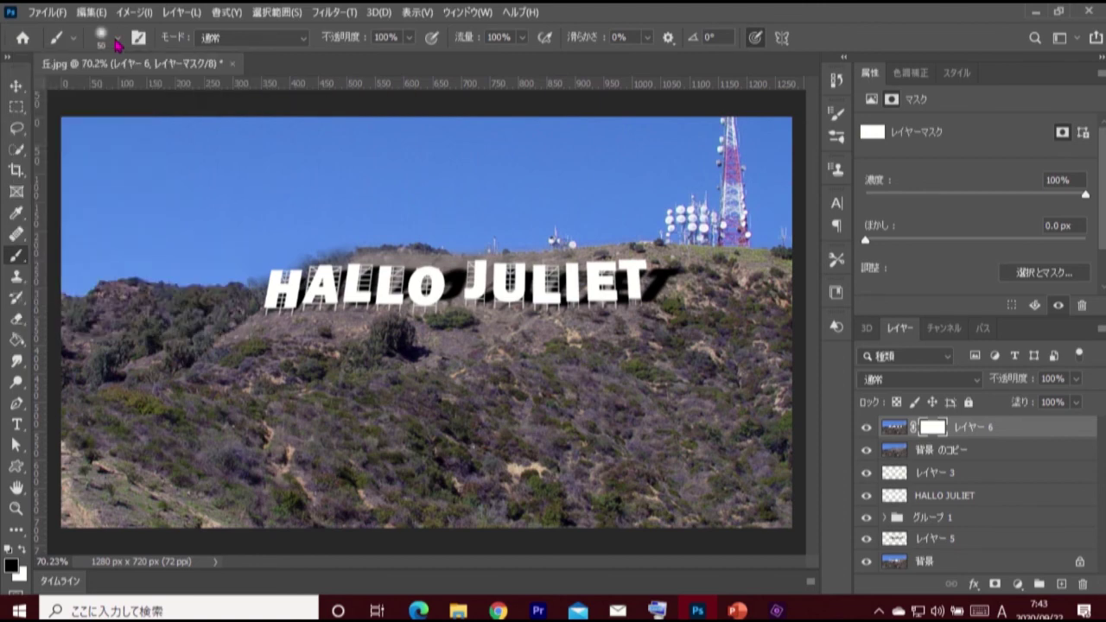
# At 100% zoom, paint black on the mask along the hillside below the letters.
pyautogui.hotkey('ctrl', '+')
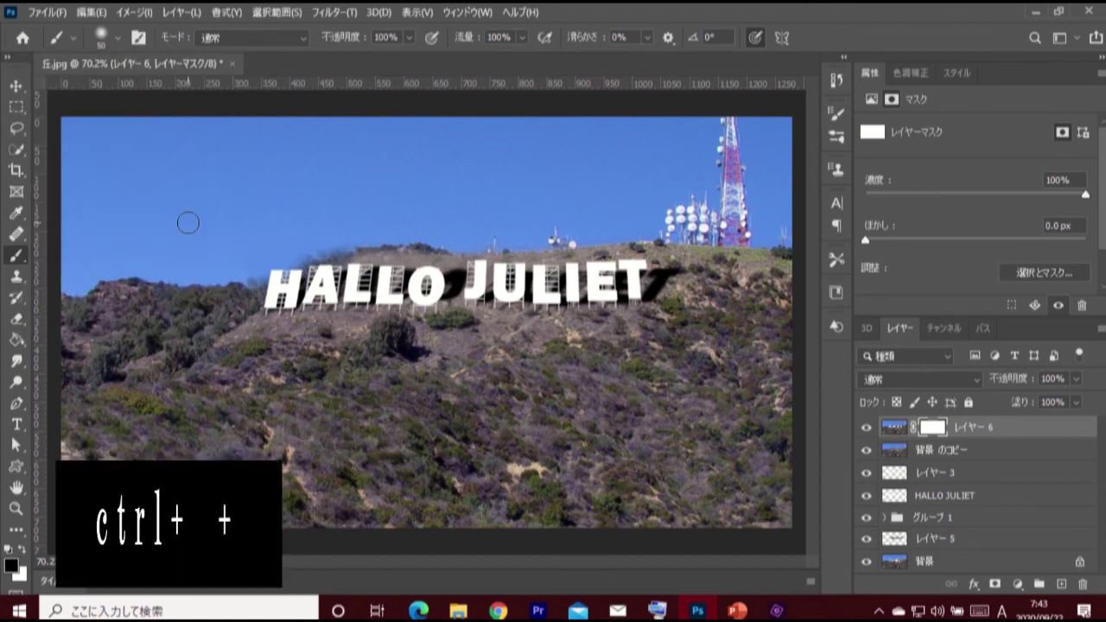
pyautogui.hotkey('ctrl', '+')
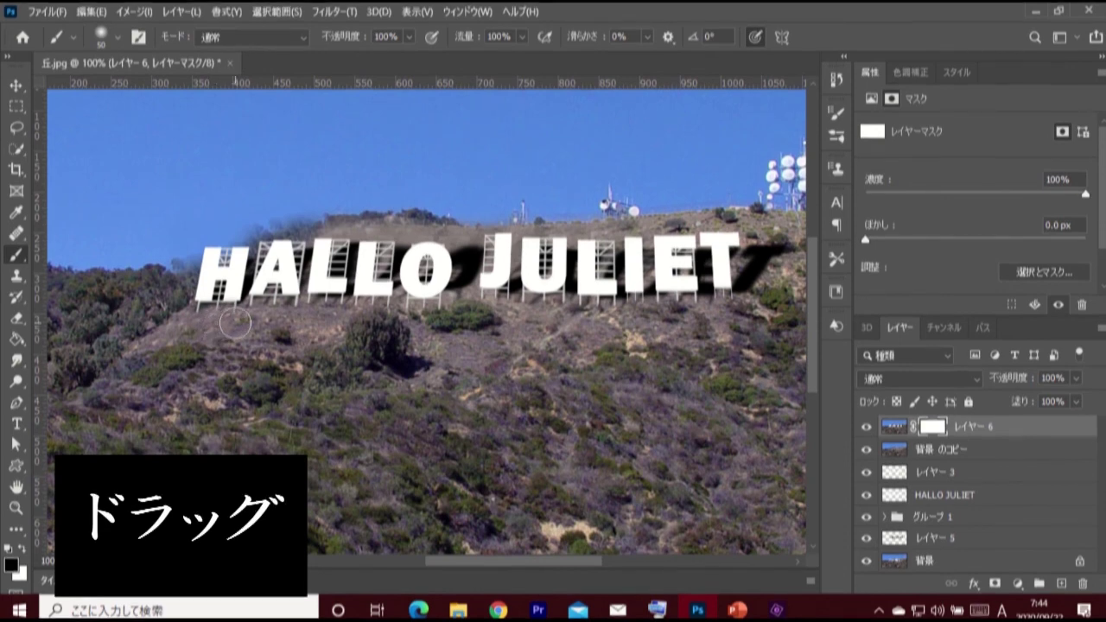
pyautogui.moveTo(196, 328); pyautogui.dragTo(394, 328)
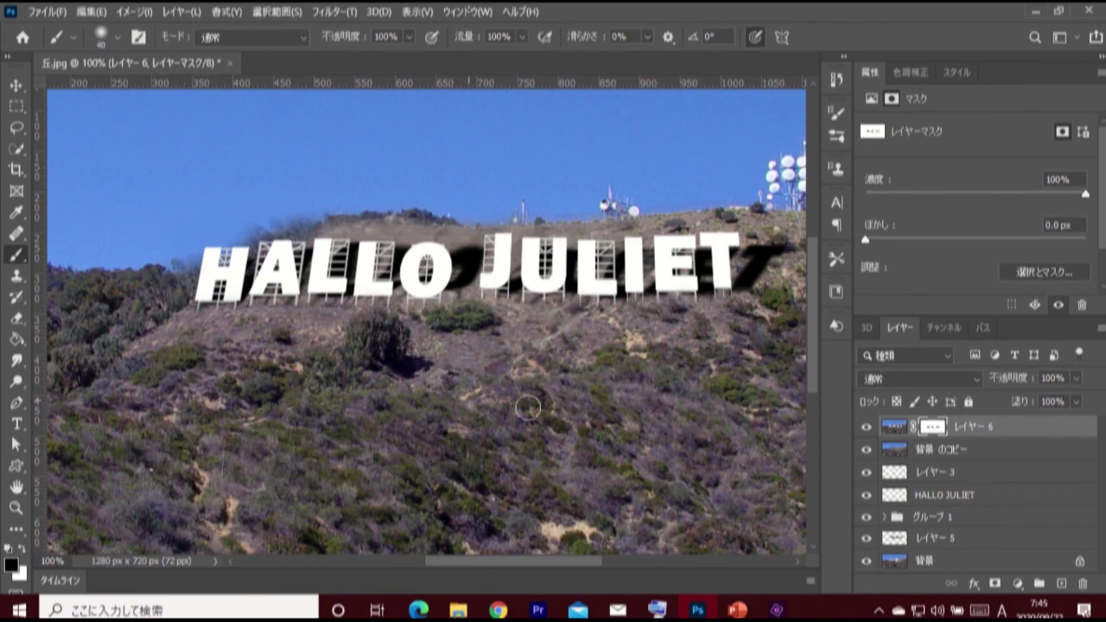
# Move レイヤー 3 to the top, then load its letters as a selection on new レイヤー 7.
pyautogui.click(974, 473)
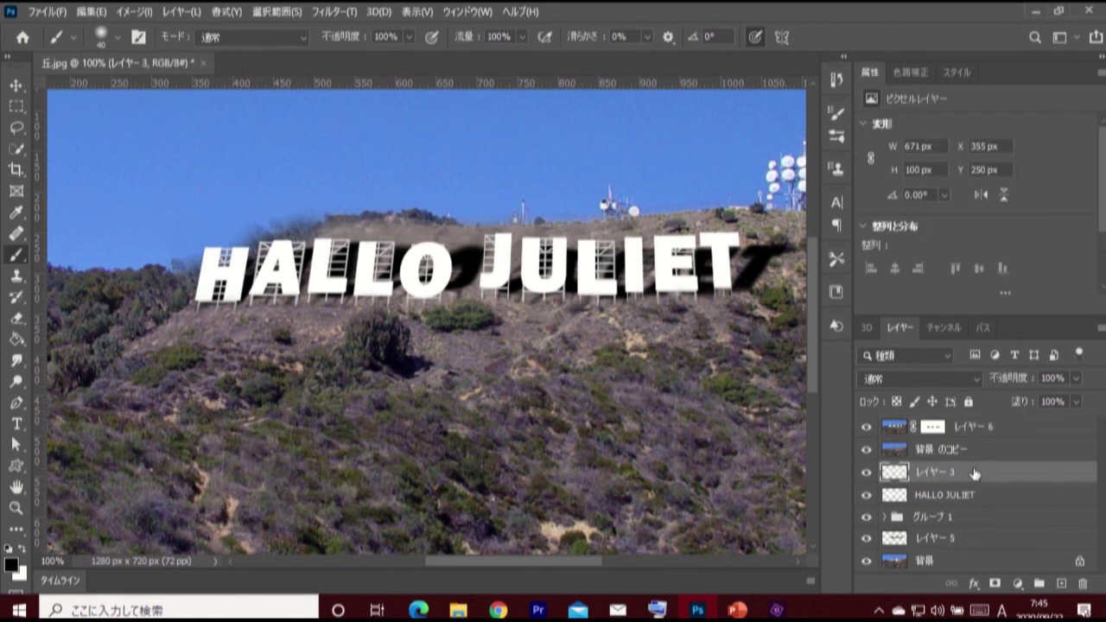
pyautogui.moveTo(975, 473); pyautogui.dragTo(974, 427)
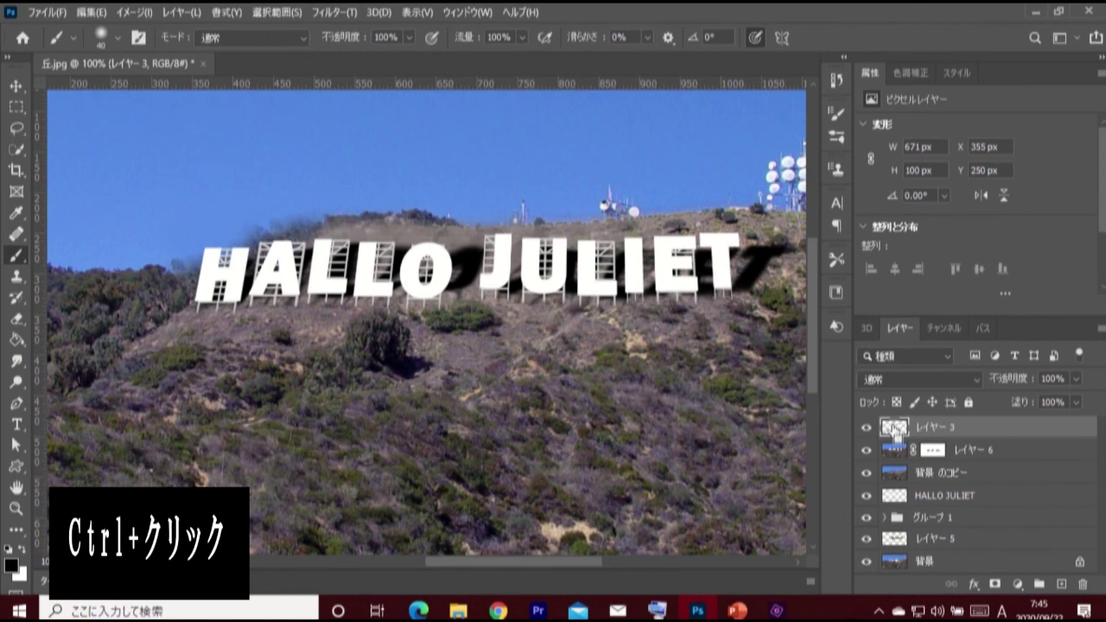
pyautogui.keyDown('ctrl'); pyautogui.click(892, 426); pyautogui.keyUp('ctrl')
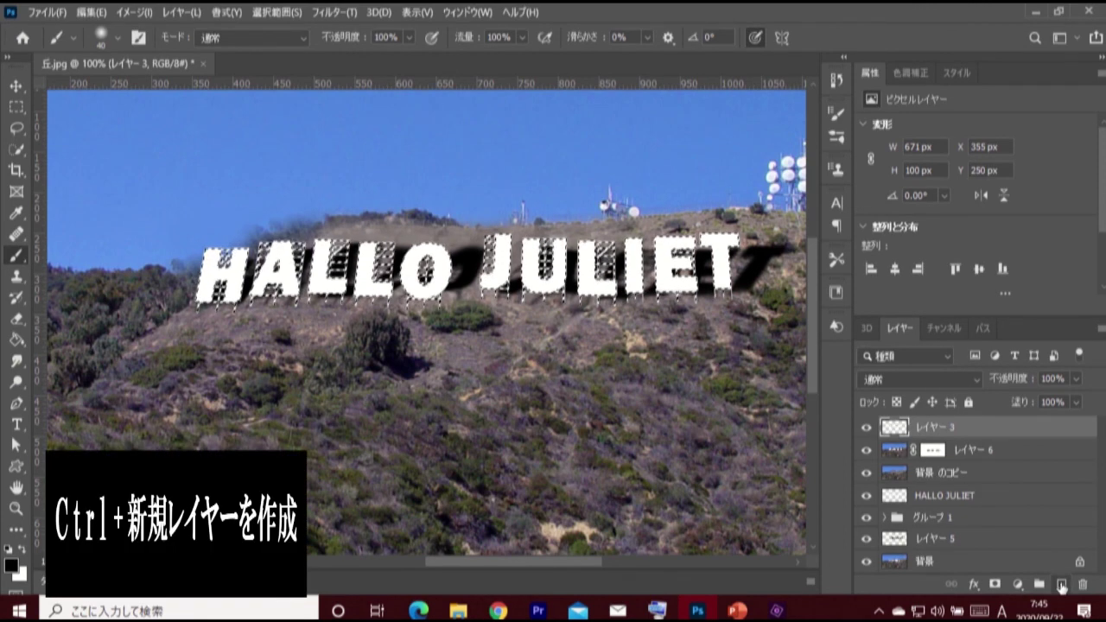
pyautogui.keyDown('ctrl'); pyautogui.click(1061, 585); pyautogui.keyUp('ctrl')
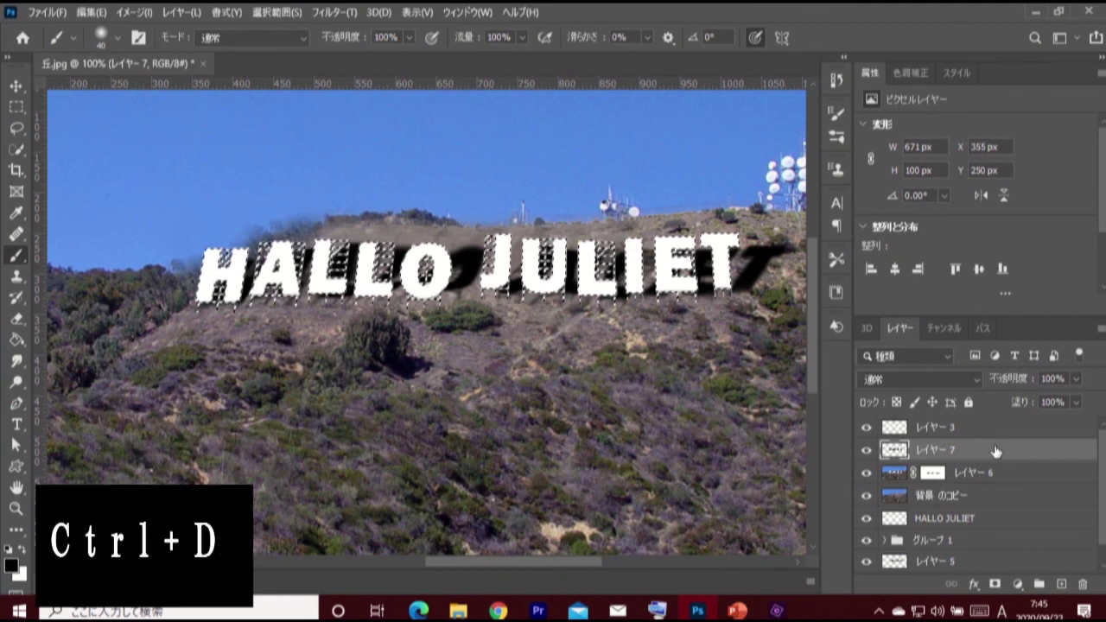
# Scale the レイヤー 7 letter fill about 102% around its centre to 685 × 102 px.
pyautogui.hotkey('ctrl', 'd')
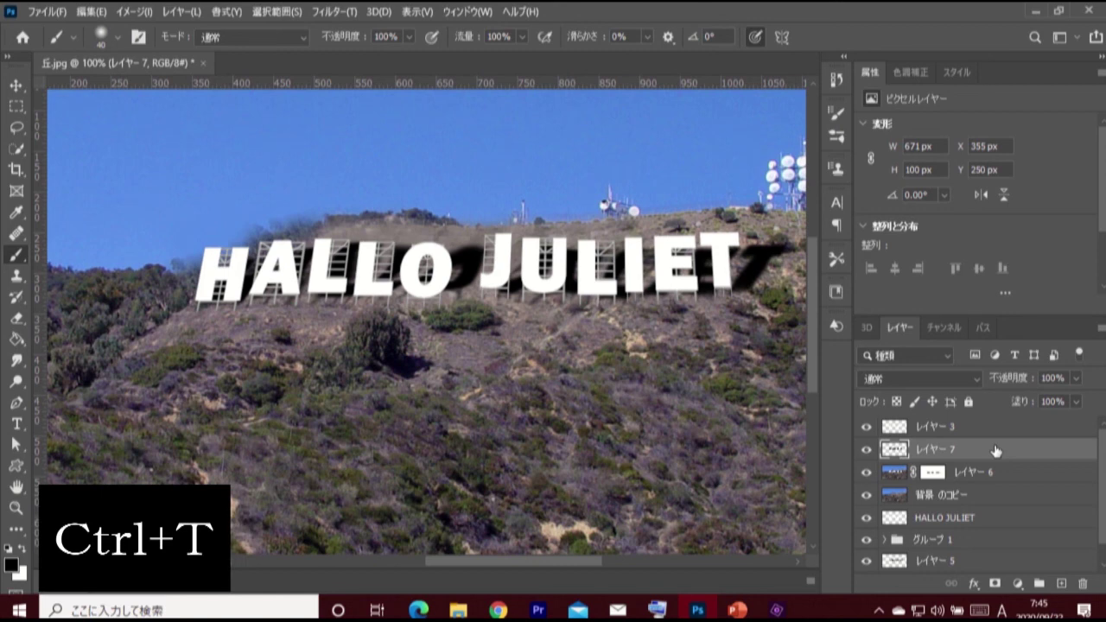
pyautogui.hotkey('ctrl', 't')
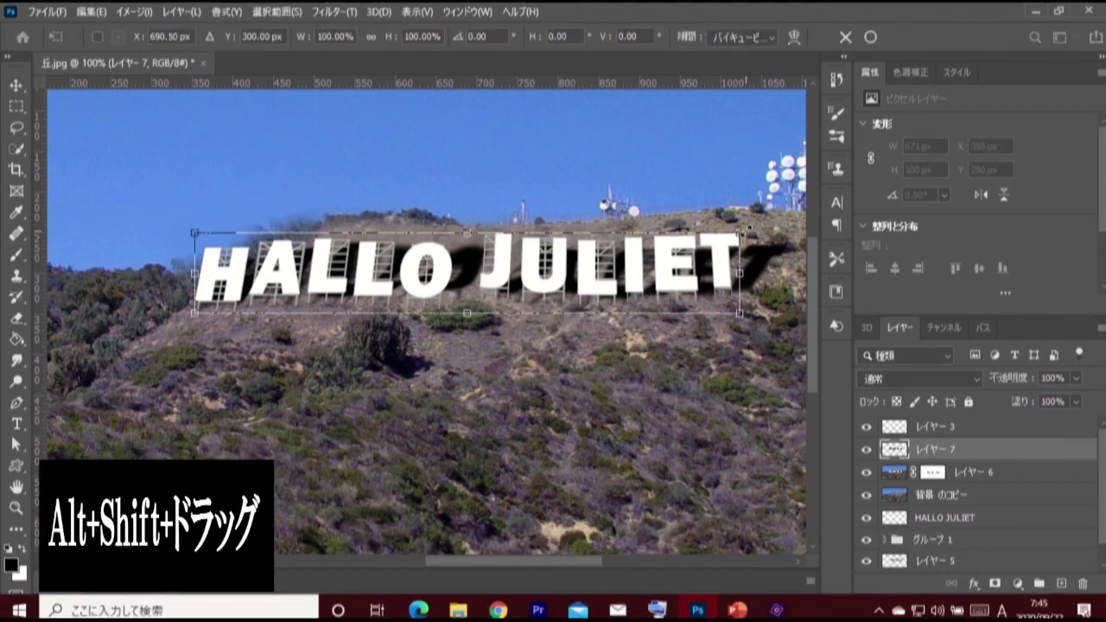
pyautogui.moveTo(746, 228); pyautogui.dragTo(754, 222)
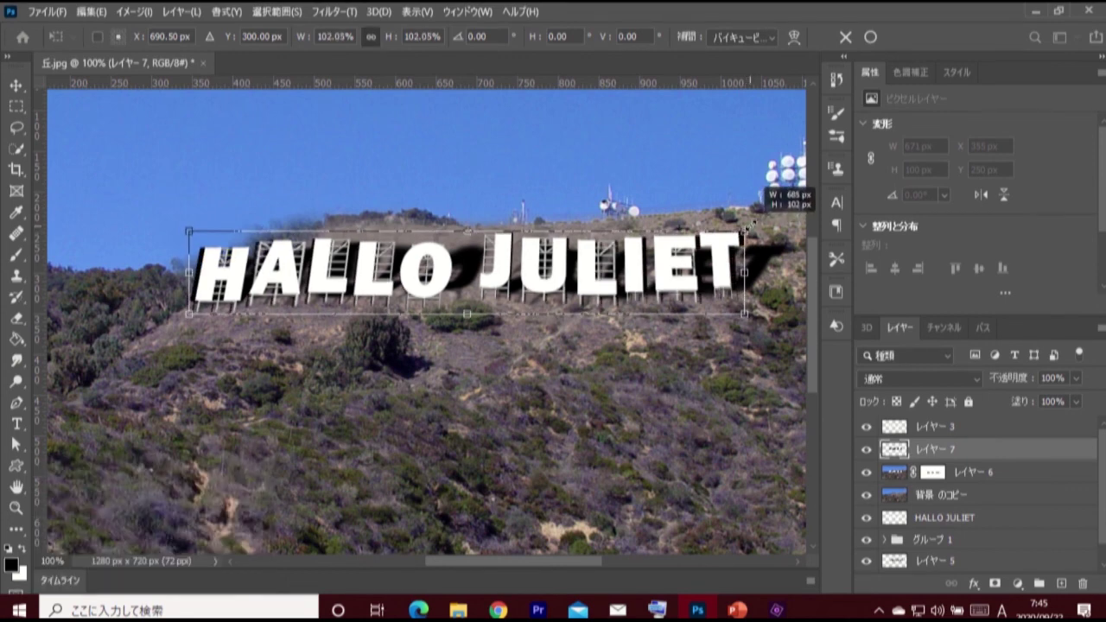
pyautogui.click(870, 37)
pyautogui.press('b')
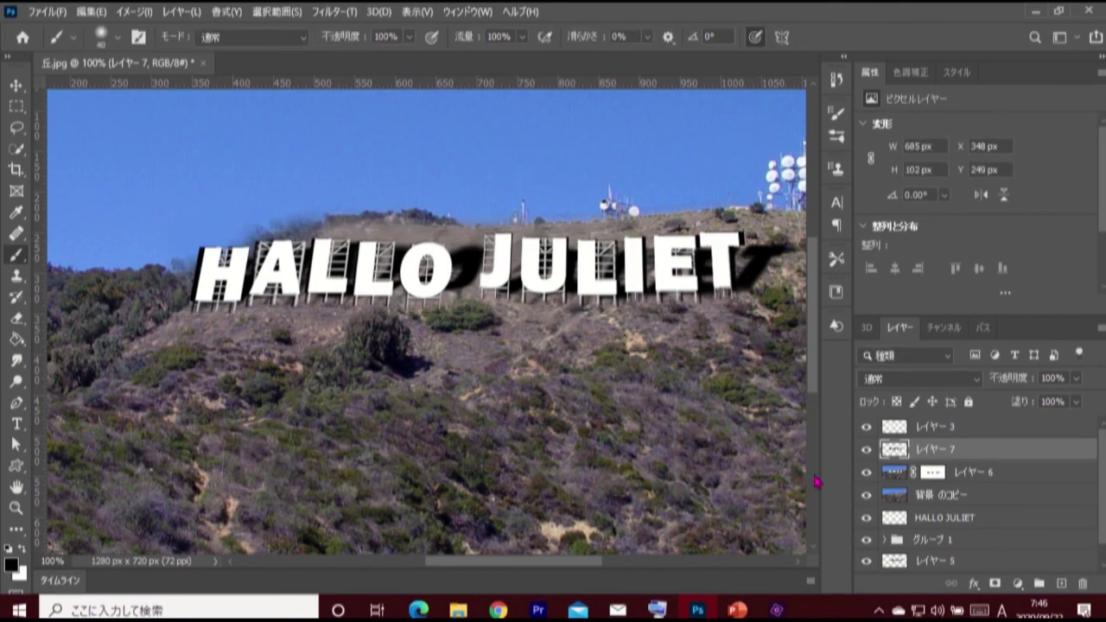
pyautogui.hotkey('ctrl', '0')
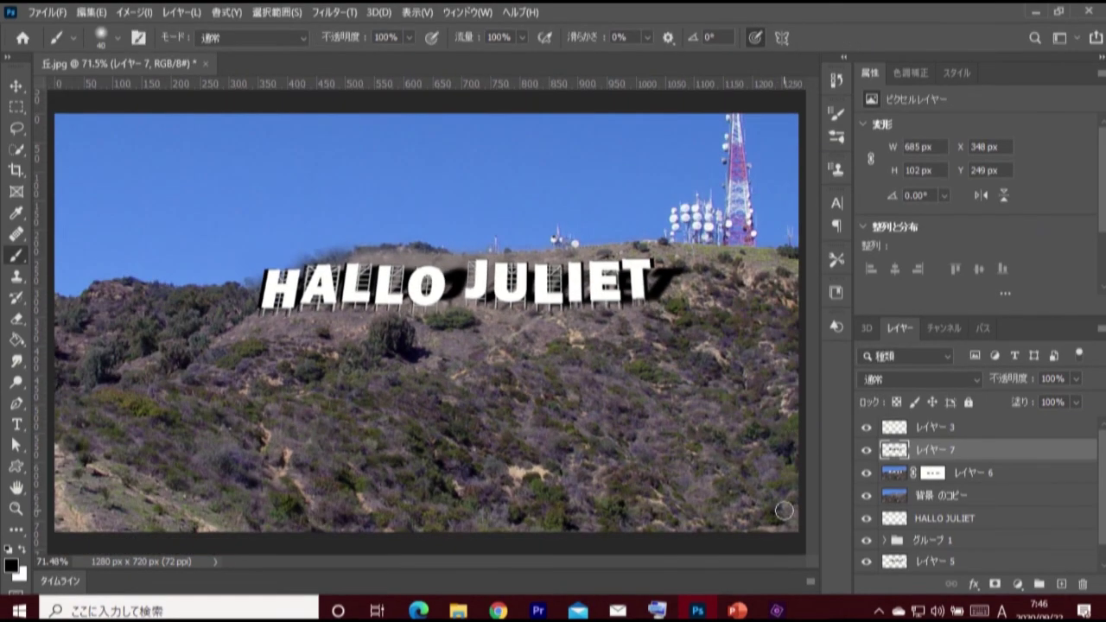